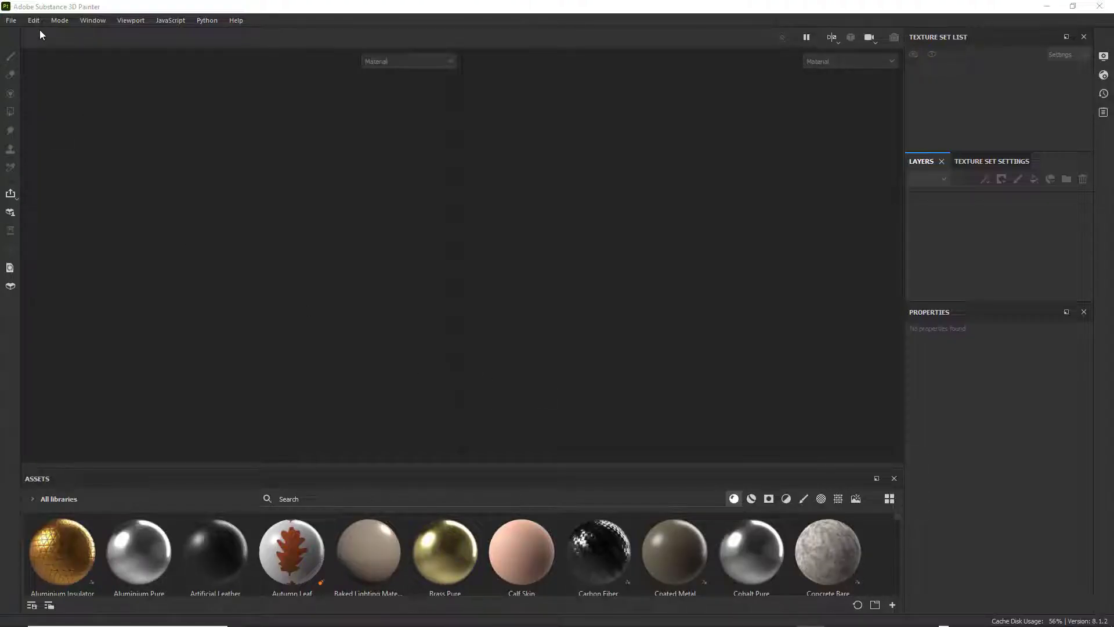
- Start a new project with the ASM - PBR Metallic Roughness template and load Shirt_High_Poly as its mesh
{"action": "left_click", "coordinate": [11, 20]}
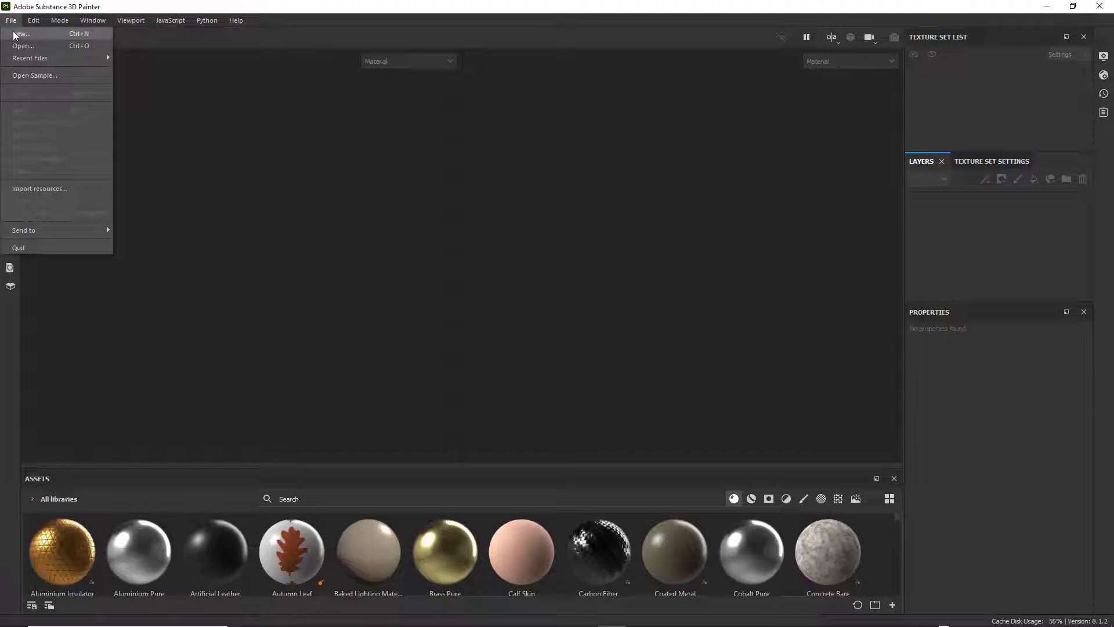
{"action": "left_click", "coordinate": [15, 34]}
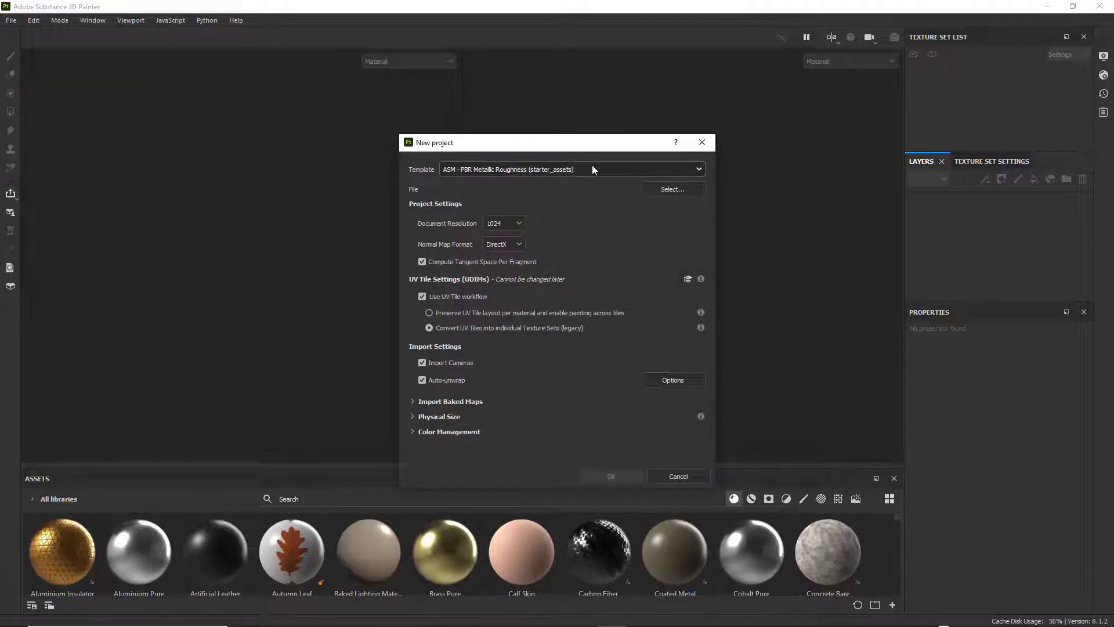
{"action": "left_click", "coordinate": [588, 169]}
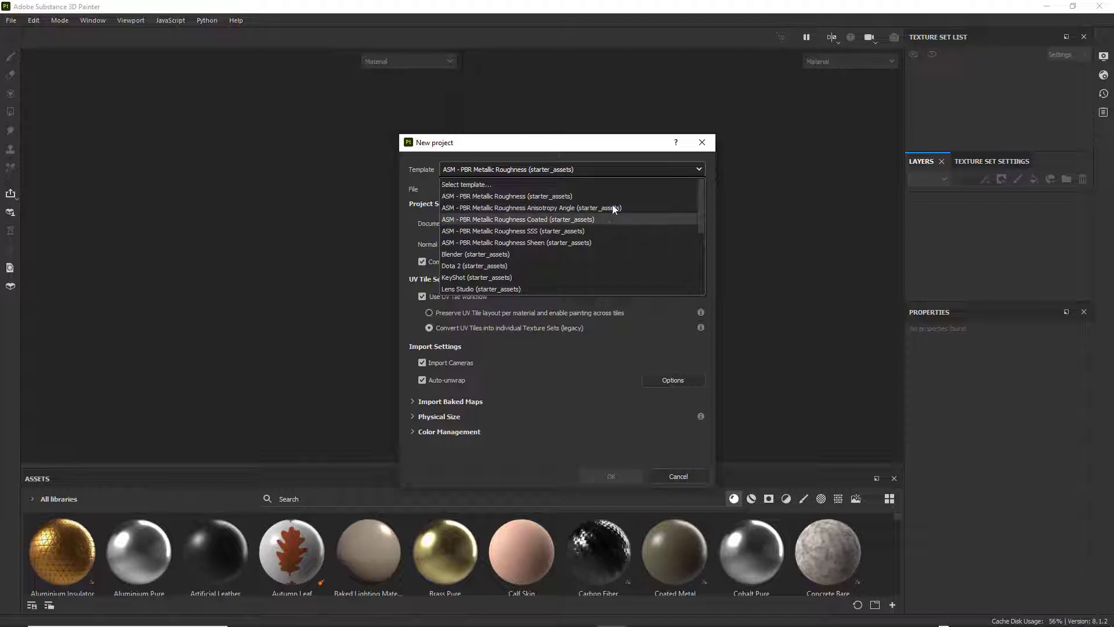
{"action": "left_click", "coordinate": [566, 197]}
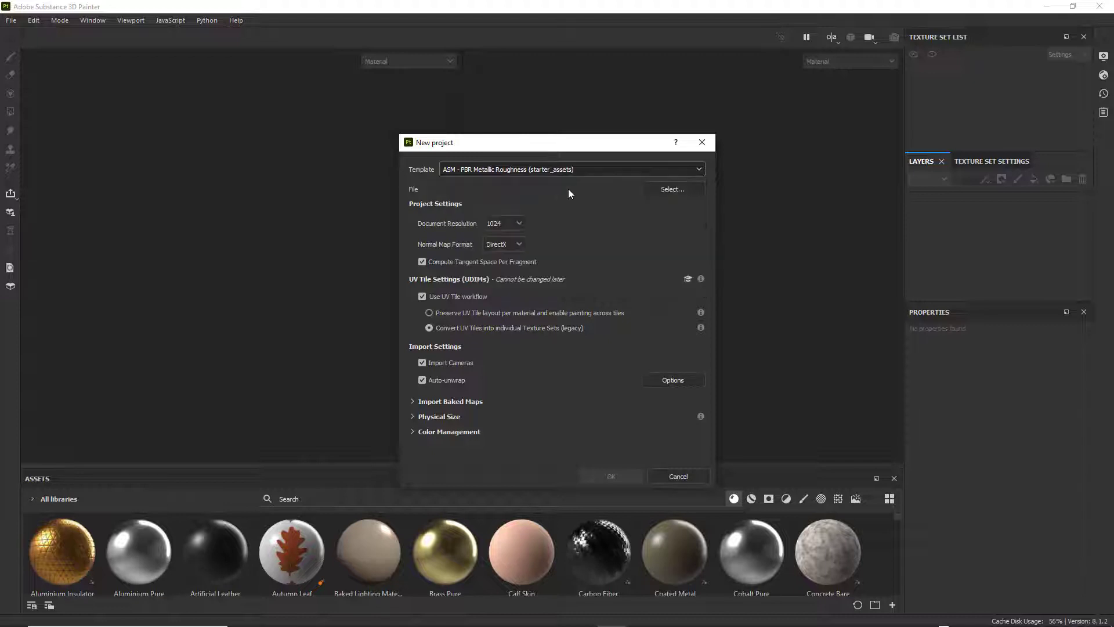
{"action": "left_click", "coordinate": [663, 191]}
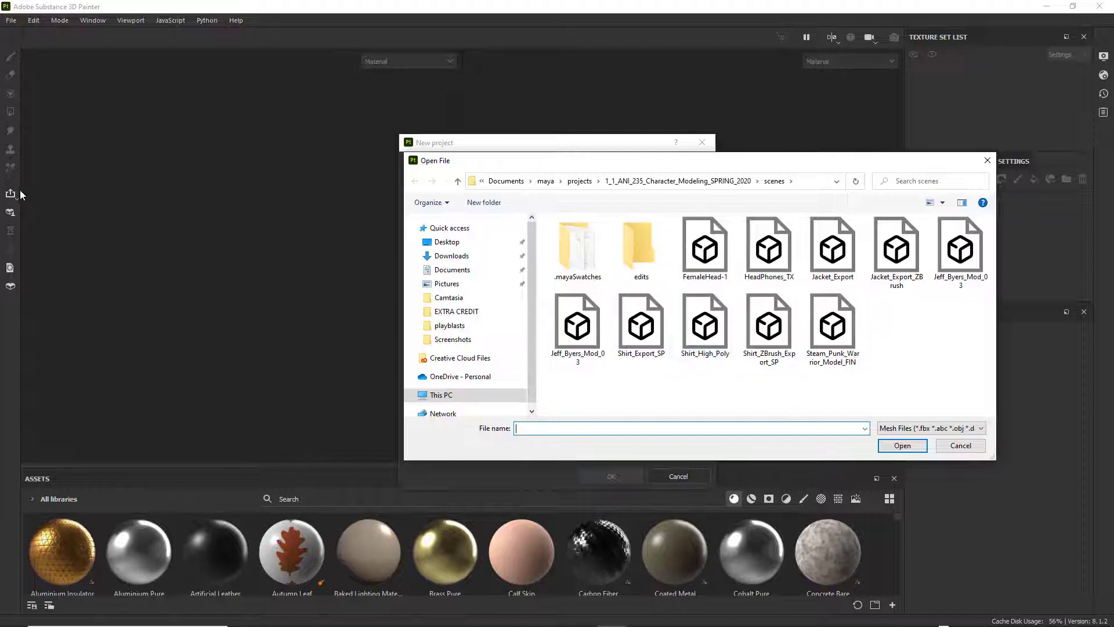
{"action": "left_click", "coordinate": [703, 331]}
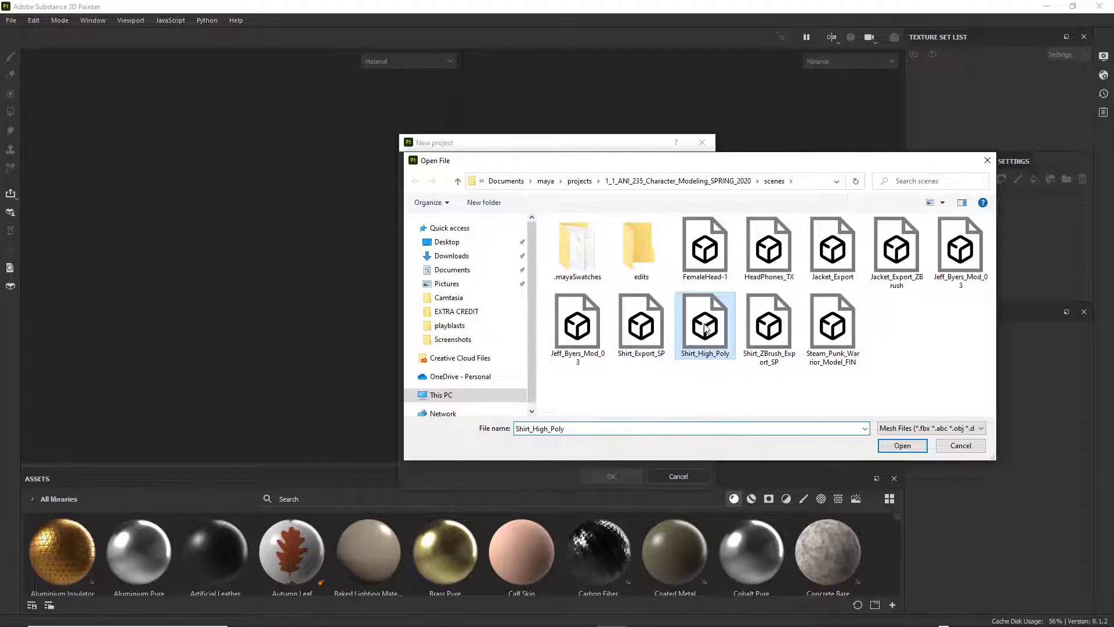
{"action": "left_click", "coordinate": [901, 445]}
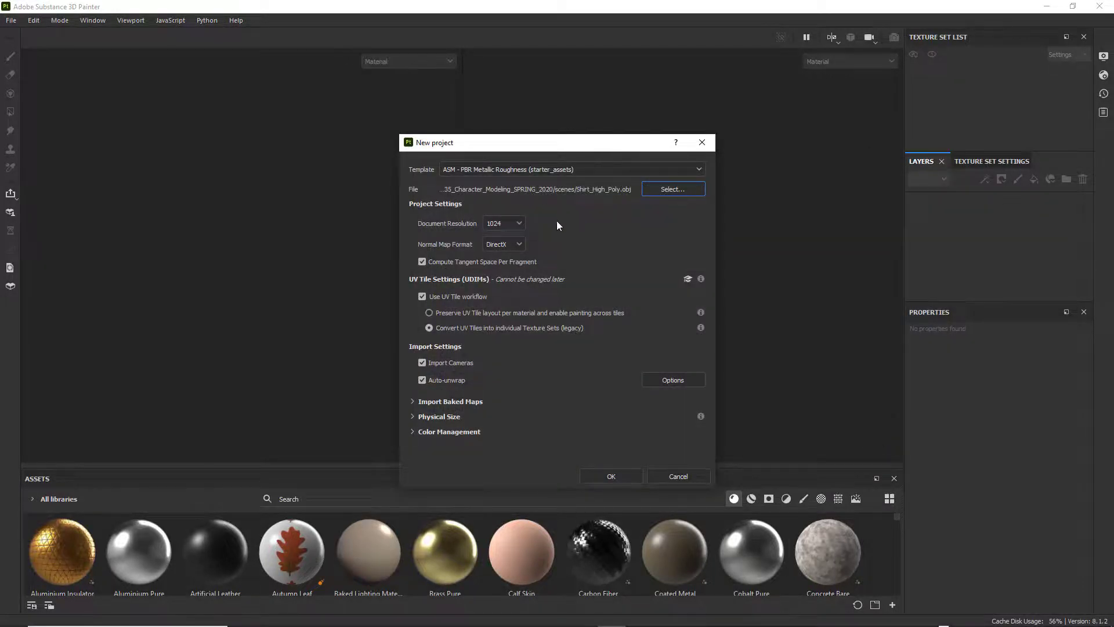
- Set the new project's document resolution to 2048
{"action": "left_click", "coordinate": [514, 224]}
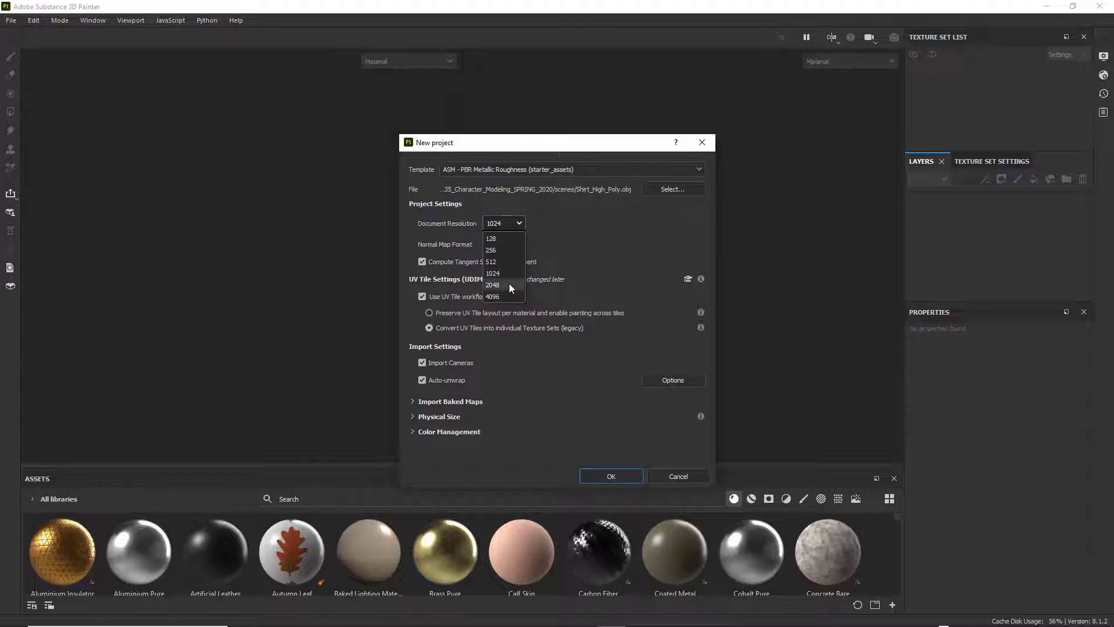
{"action": "left_click", "coordinate": [510, 285]}
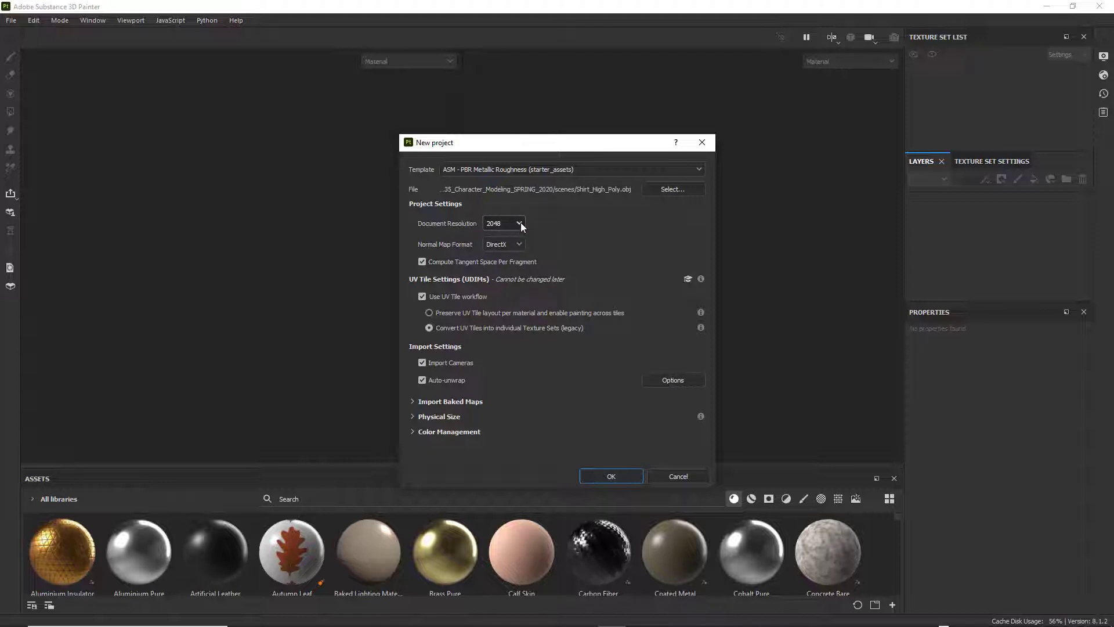
{"action": "left_click", "coordinate": [520, 225]}
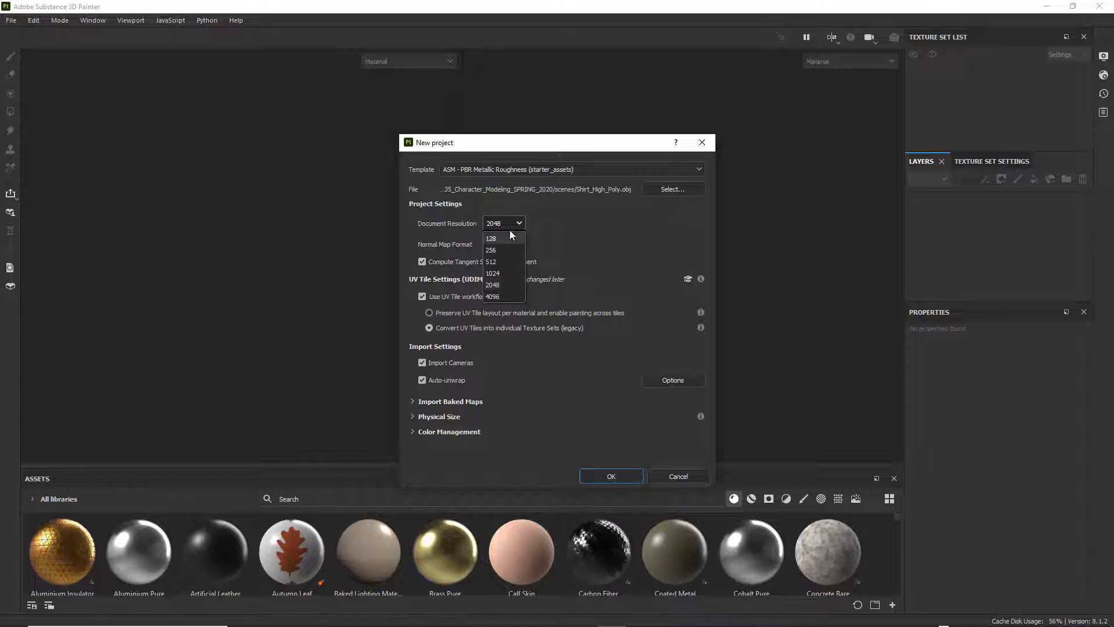
{"action": "left_click", "coordinate": [493, 284]}
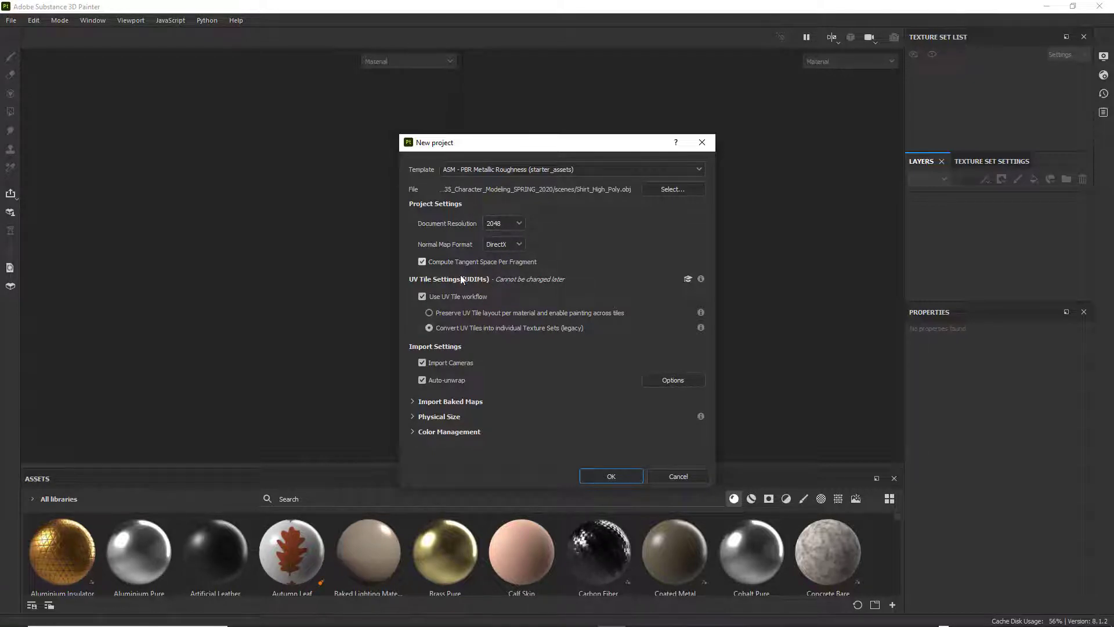
- Keep the UV Tile workflow enabled with UV tiles converted into individual texture sets, and create the project
{"action": "left_click", "coordinate": [419, 297]}
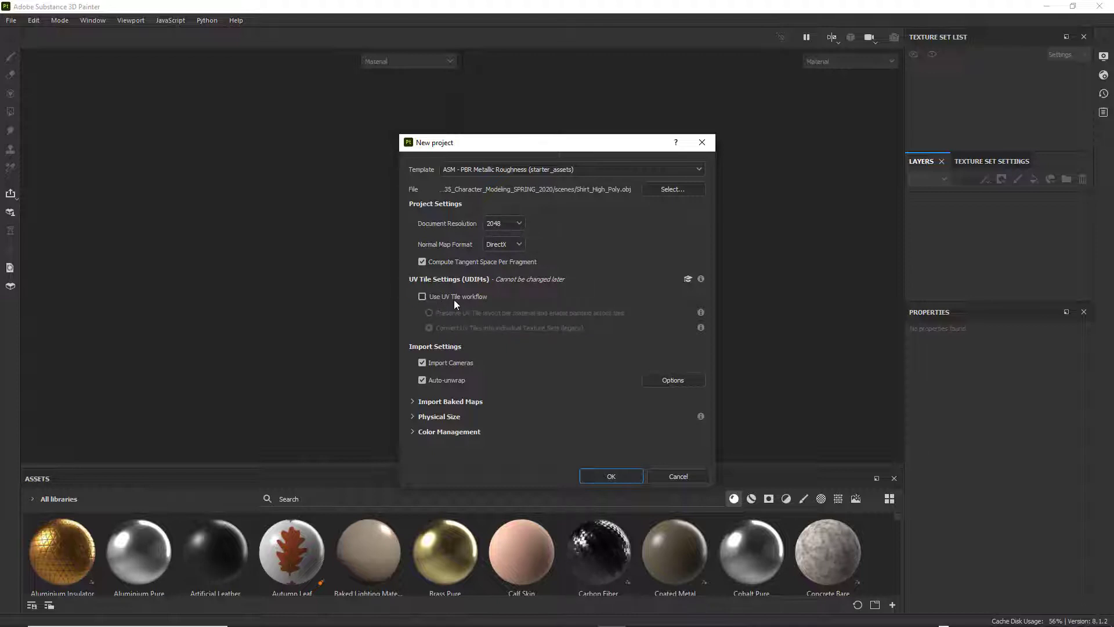
{"action": "left_click", "coordinate": [423, 296]}
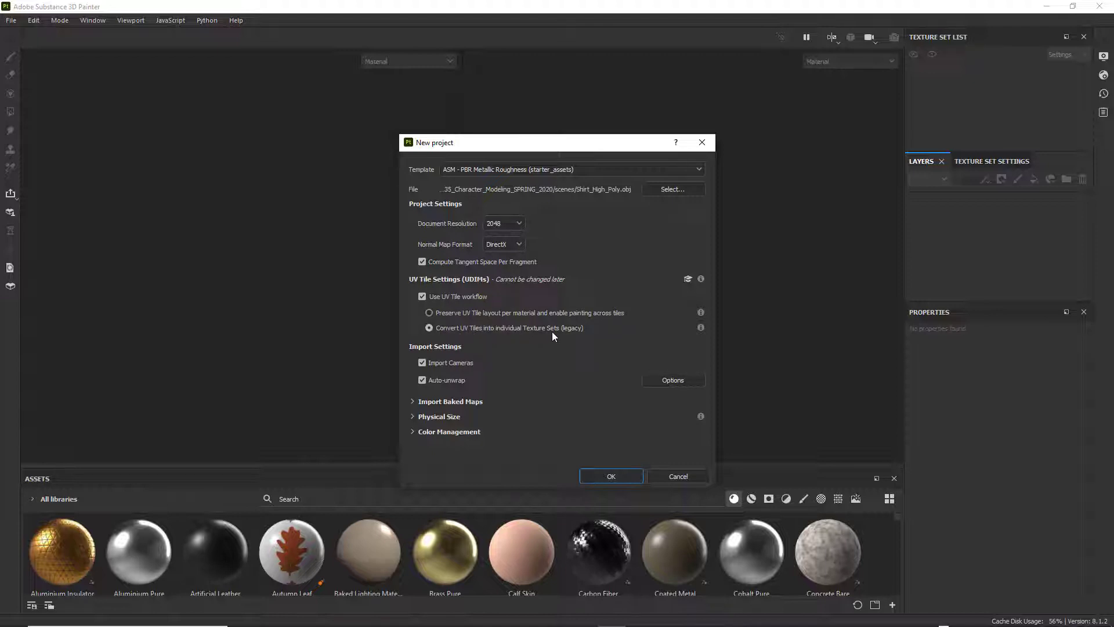
{"action": "left_click", "coordinate": [429, 328]}
{"action": "left_click", "coordinate": [630, 474]}
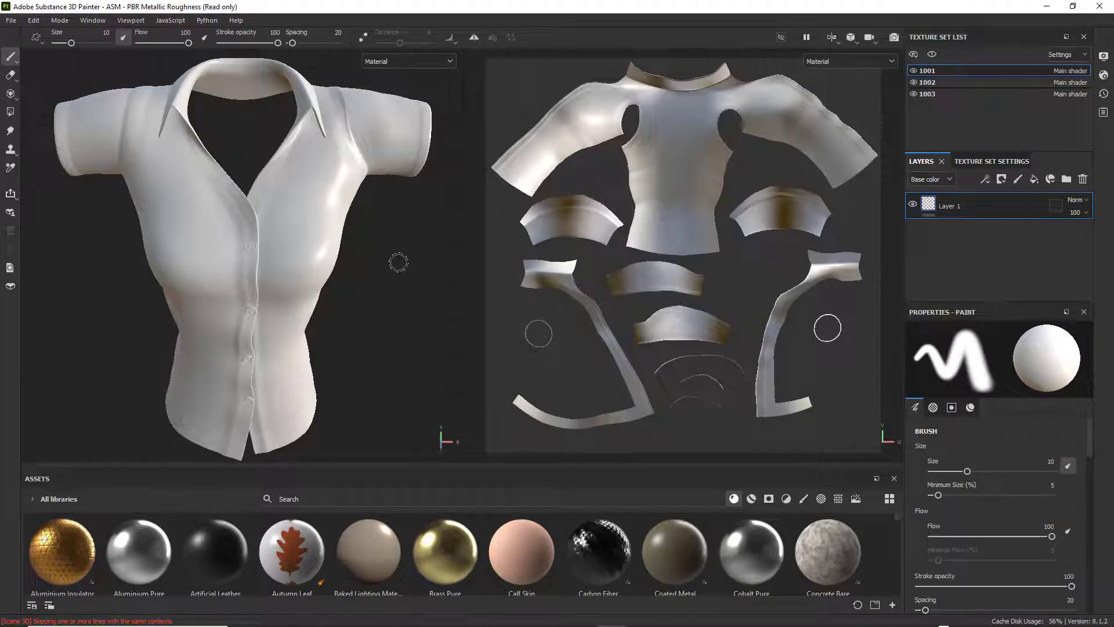
- Examine the imported shirt's sleeve opening, underarm and side seam in the 3D view
{"action": "left_click_drag", "start_coordinate": [398, 262], "coordinate": [312, 225], "text": "alt"}
{"action": "middle_click_drag", "start_coordinate": [312, 225], "coordinate": [302, 223], "text": "alt"}
{"action": "mouse_move", "coordinate": [302, 224]}
{"action": "left_mouse_down", "text": "alt"}
{"action": "mouse_move", "coordinate": [341, 208]}
{"action": "mouse_move", "coordinate": [298, 155]}
{"action": "mouse_move", "coordinate": [325, 239]}
{"action": "mouse_move", "coordinate": [273, 233]}
{"action": "left_mouse_up", "text": "alt"}
{"action": "scroll", "coordinate": [325, 239], "scroll_direction": "up", "scroll_amount": 3}
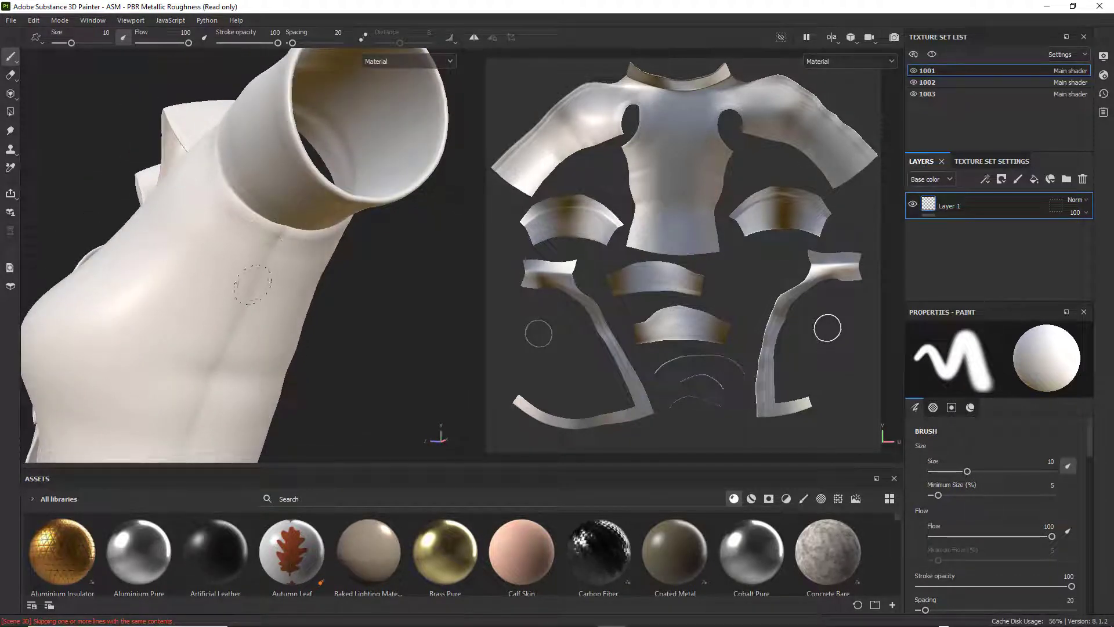
{"action": "scroll", "coordinate": [290, 334], "scroll_direction": "down", "scroll_amount": 2}
{"action": "scroll", "coordinate": [289, 325], "scroll_direction": "down", "scroll_amount": 3}
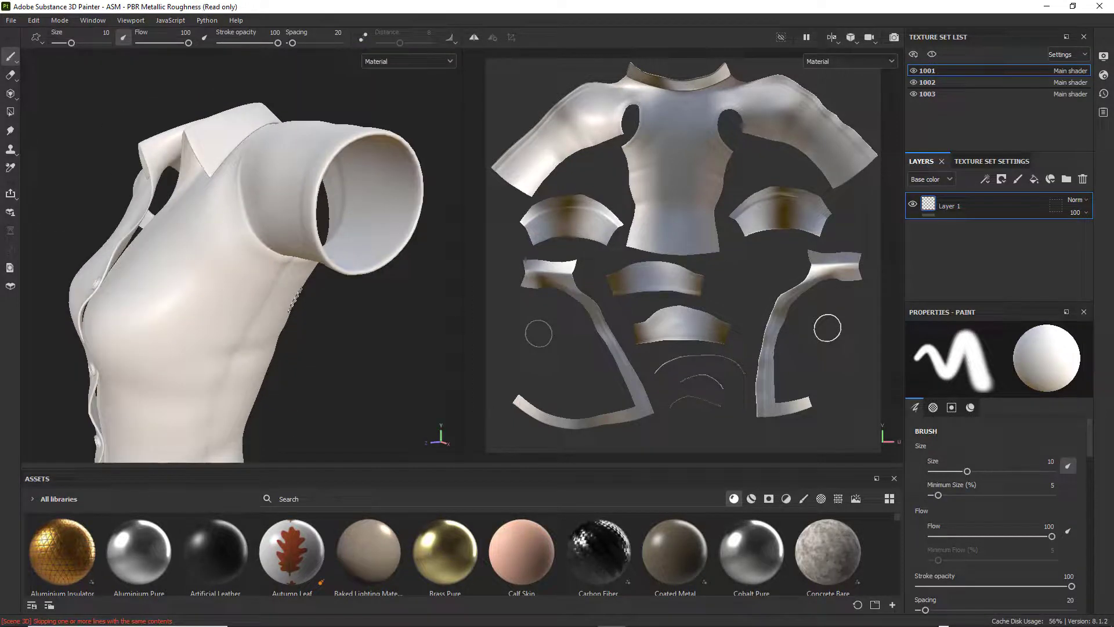
{"action": "middle_click_drag", "start_coordinate": [284, 281], "coordinate": [280, 253], "text": "alt"}
{"action": "scroll", "coordinate": [280, 254], "scroll_direction": "up", "scroll_amount": 2}
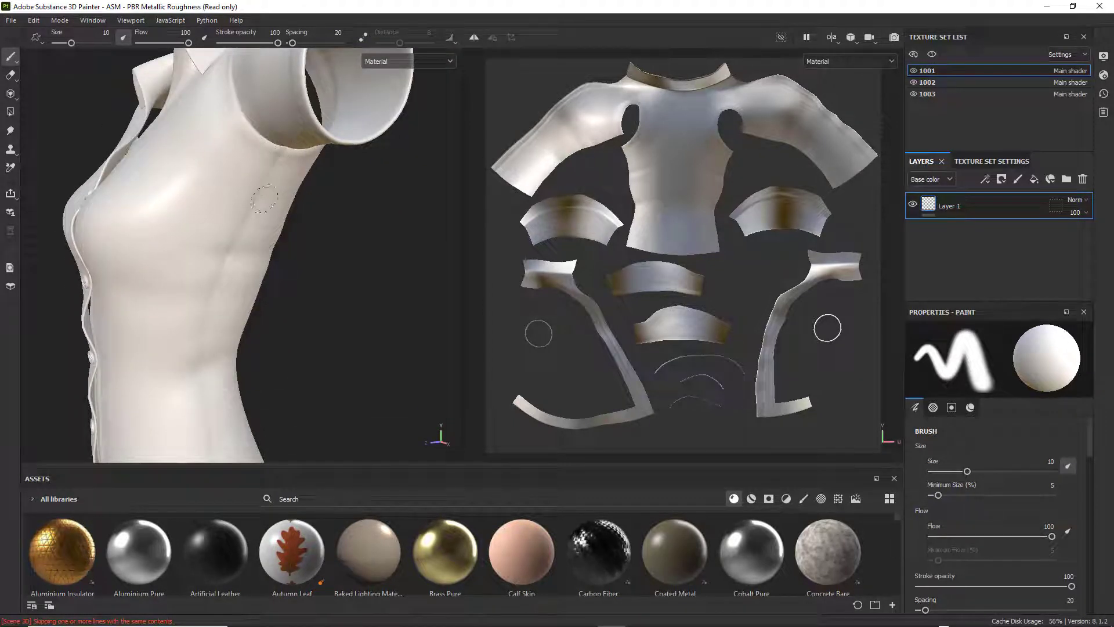
- Examine the shirt's shoulder seam, collar and buttoned front, ending on a view of the whole model
{"action": "mouse_move", "coordinate": [280, 145]}
{"action": "left_mouse_down", "text": "alt"}
{"action": "mouse_move", "coordinate": [270, 236]}
{"action": "mouse_move", "coordinate": [304, 261]}
{"action": "left_mouse_up", "text": "alt"}
{"action": "scroll", "coordinate": [270, 235], "scroll_direction": "up", "scroll_amount": 2}
{"action": "scroll", "coordinate": [304, 261], "scroll_direction": "up", "scroll_amount": 2}
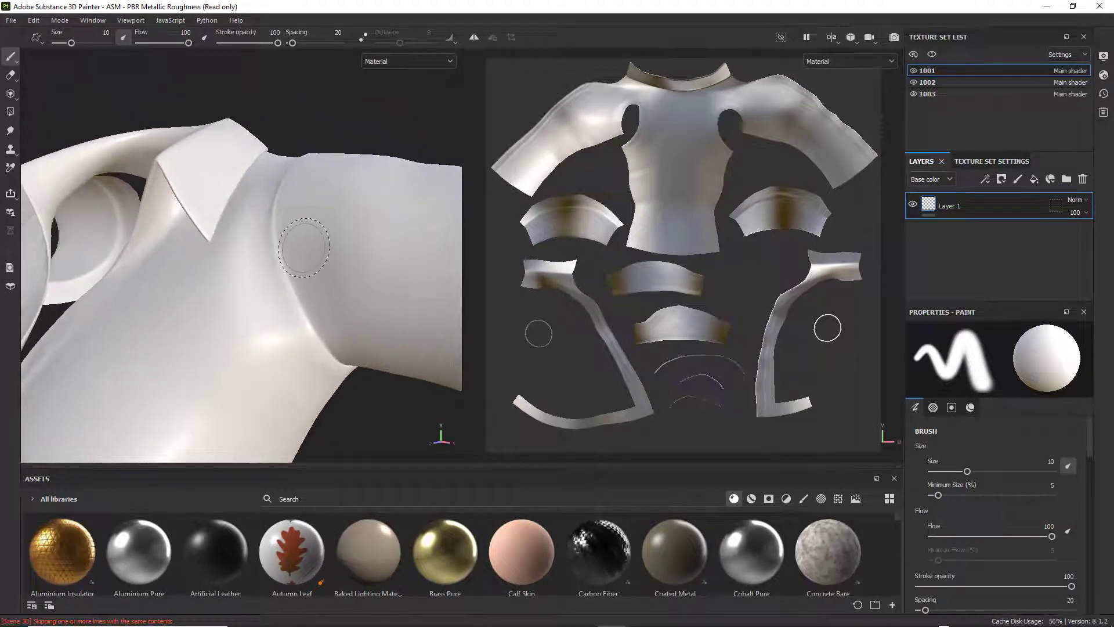
{"action": "left_click_drag", "start_coordinate": [329, 344], "coordinate": [300, 236], "text": "alt"}
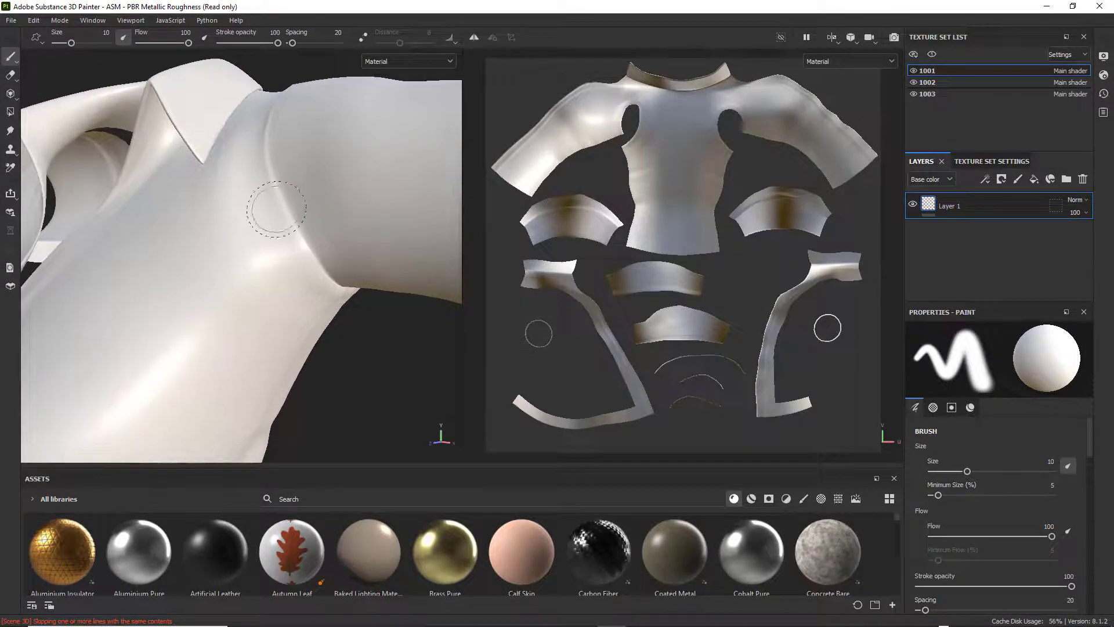
{"action": "mouse_move", "coordinate": [191, 139]}
{"action": "left_mouse_down", "text": "alt"}
{"action": "mouse_move", "coordinate": [256, 149]}
{"action": "mouse_move", "coordinate": [355, 242]}
{"action": "left_mouse_up", "text": "alt"}
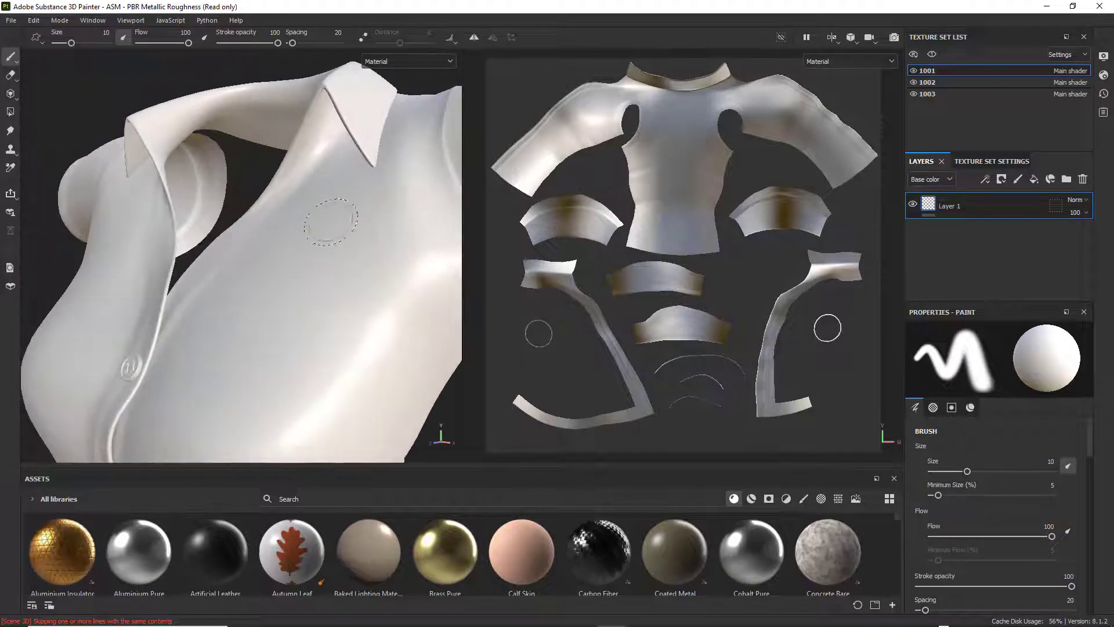
{"action": "left_click_drag", "start_coordinate": [199, 316], "coordinate": [254, 216], "text": "alt"}
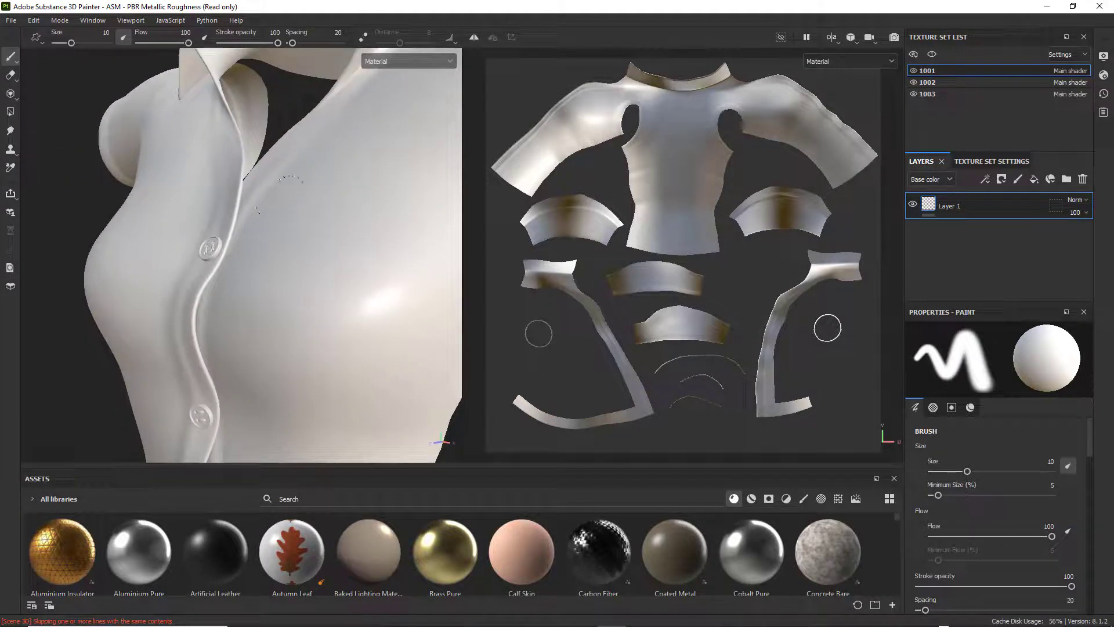
{"action": "mouse_move", "coordinate": [281, 348]}
{"action": "left_mouse_down", "text": "alt"}
{"action": "mouse_move", "coordinate": [287, 372]}
{"action": "mouse_move", "coordinate": [272, 273]}
{"action": "mouse_move", "coordinate": [257, 279]}
{"action": "mouse_move", "coordinate": [315, 299]}
{"action": "mouse_move", "coordinate": [299, 270]}
{"action": "mouse_move", "coordinate": [266, 259]}
{"action": "mouse_move", "coordinate": [281, 267]}
{"action": "mouse_move", "coordinate": [259, 231]}
{"action": "mouse_move", "coordinate": [262, 250]}
{"action": "mouse_move", "coordinate": [273, 236]}
{"action": "left_mouse_up", "text": "alt"}
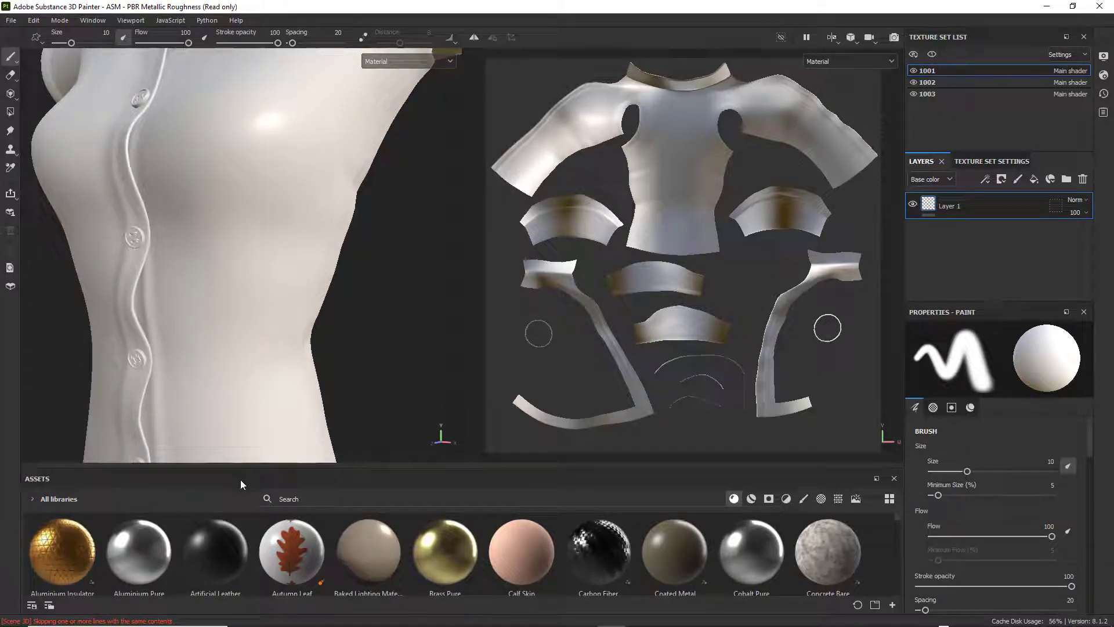
{"action": "mouse_move", "coordinate": [290, 161]}
{"action": "left_mouse_down", "text": "alt"}
{"action": "mouse_move", "coordinate": [300, 171]}
{"action": "mouse_move", "coordinate": [266, 186]}
{"action": "mouse_move", "coordinate": [277, 180]}
{"action": "mouse_move", "coordinate": [266, 148]}
{"action": "mouse_move", "coordinate": [235, 192]}
{"action": "mouse_move", "coordinate": [280, 213]}
{"action": "mouse_move", "coordinate": [249, 190]}
{"action": "left_mouse_up", "text": "alt"}
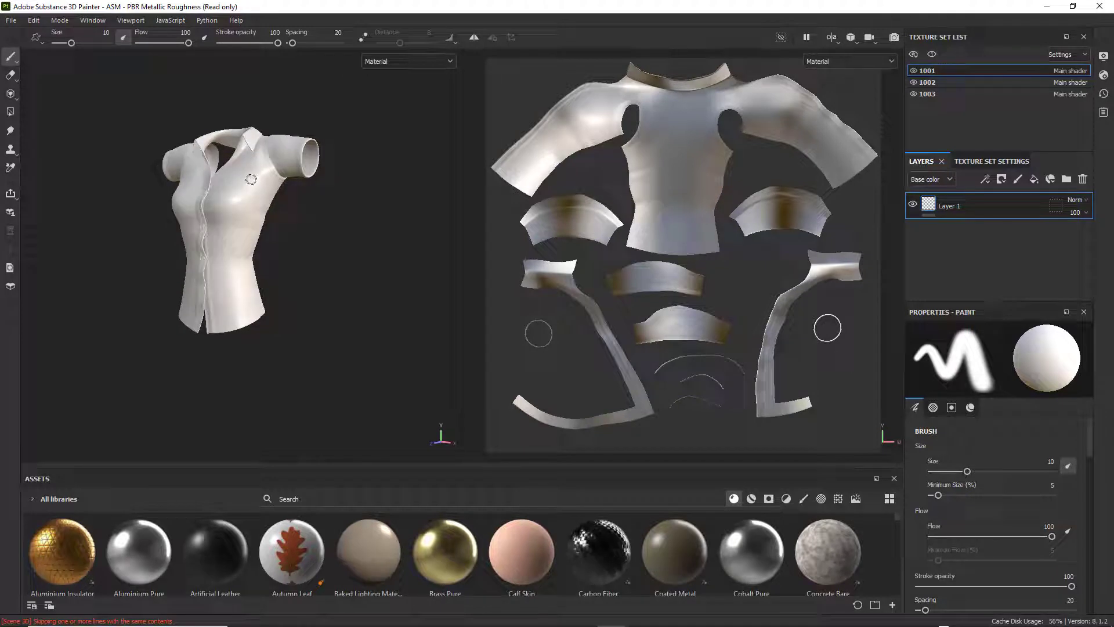
{"action": "right_click_drag", "start_coordinate": [265, 177], "coordinate": [360, 211], "text": "alt"}
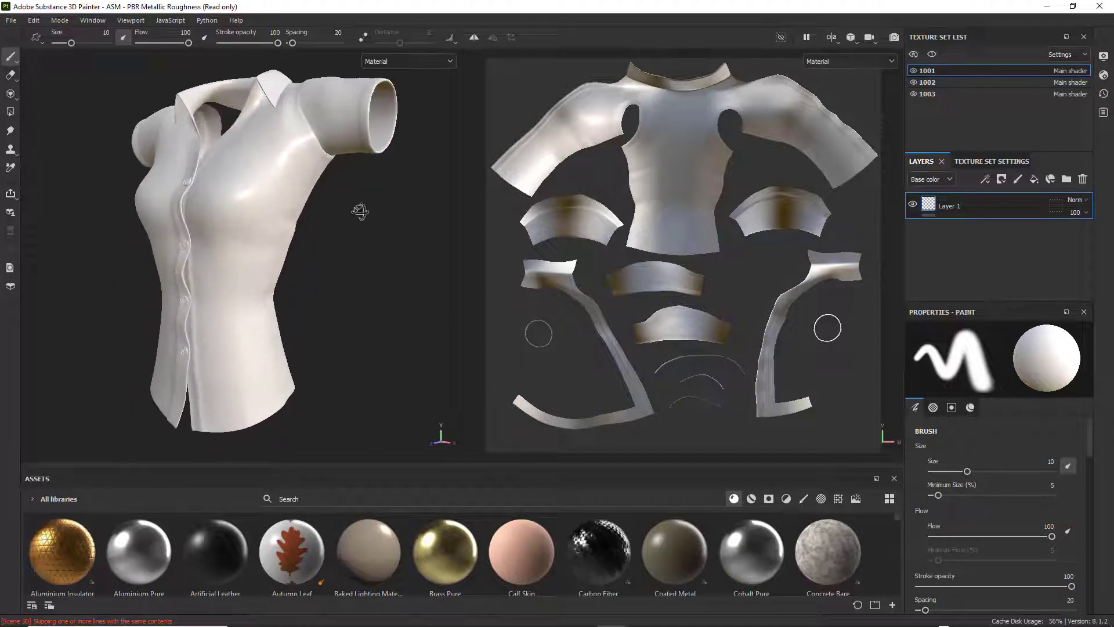
{"action": "left_click_drag", "start_coordinate": [359, 210], "coordinate": [312, 197], "text": "alt"}
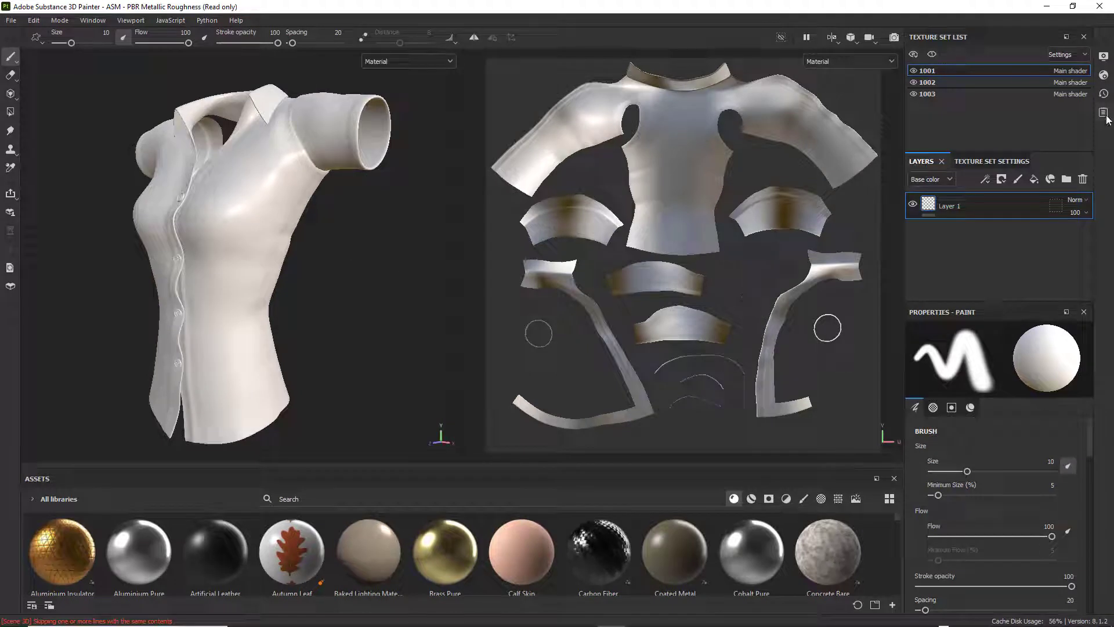
- Go through texture sets 1001, 1002 and 1003 to review the UV layout of each, ending on 1003
{"action": "left_click", "coordinate": [953, 85]}
{"action": "left_click", "coordinate": [950, 93]}
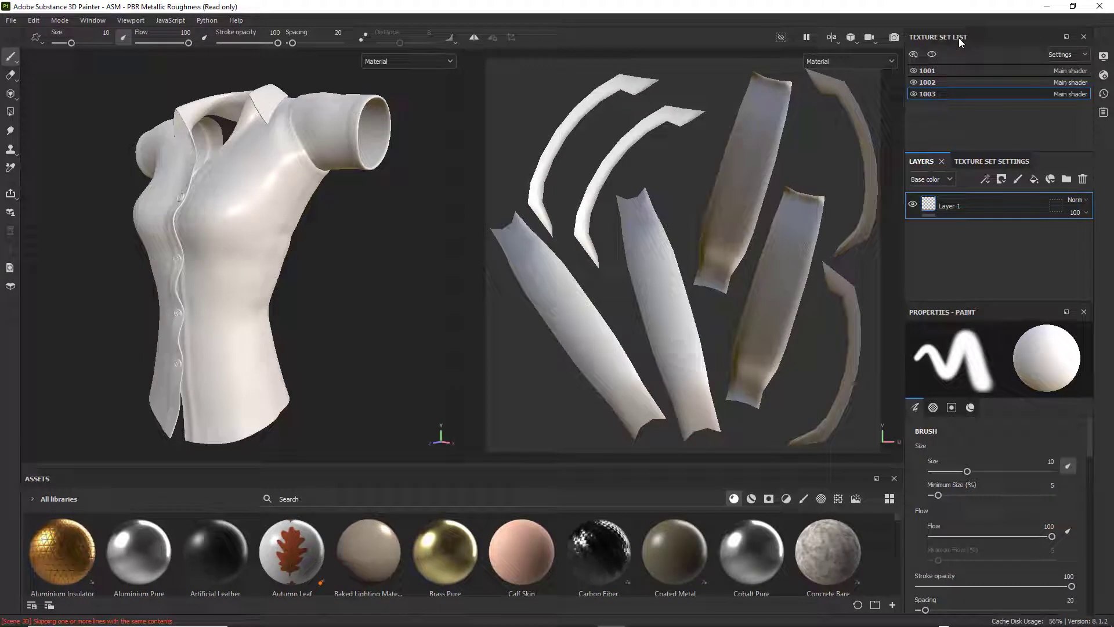
{"action": "left_click", "coordinate": [940, 70]}
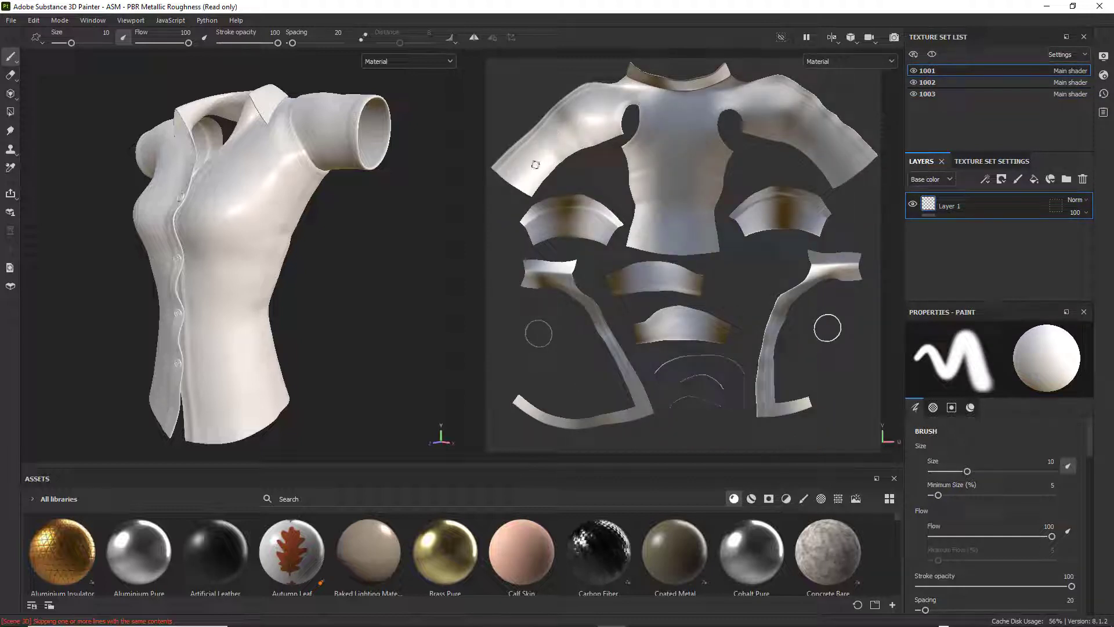
{"action": "left_click", "coordinate": [947, 82]}
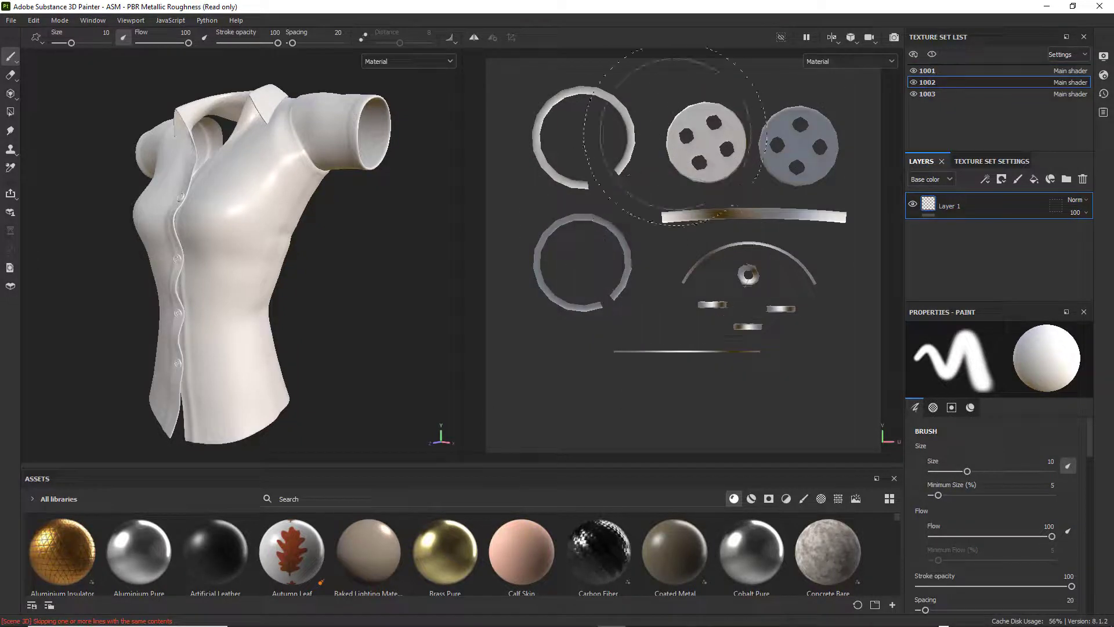
{"action": "left_click", "coordinate": [937, 94]}
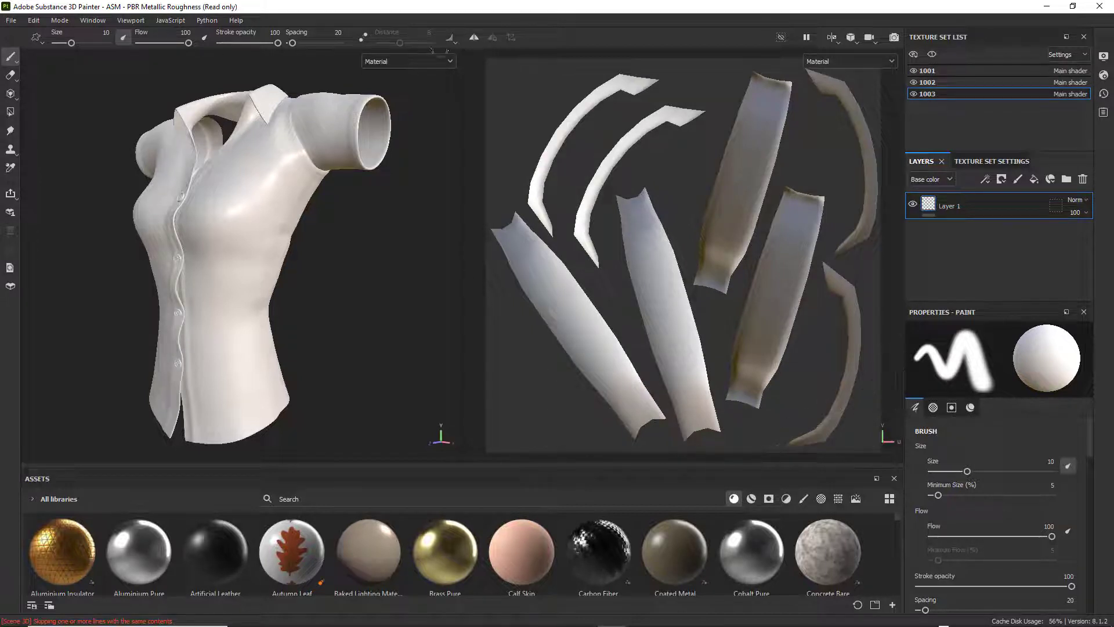
- Inspect the shirt's buttons and front edge up close, and look over the whole model and the collar
{"action": "scroll", "coordinate": [186, 197], "scroll_direction": "up", "scroll_amount": 5}
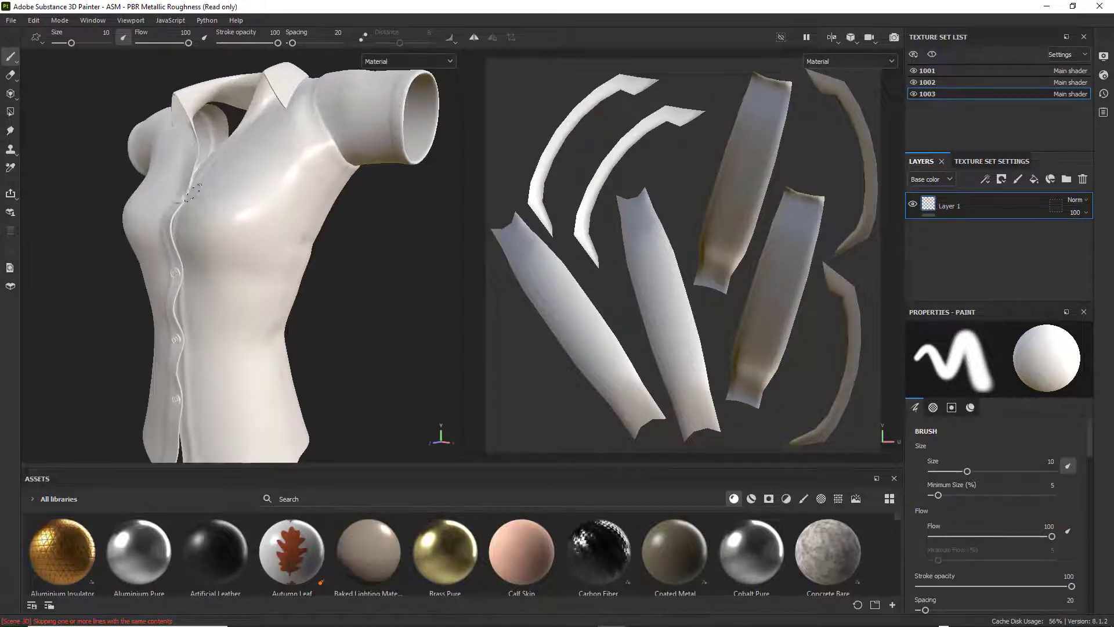
{"action": "scroll", "coordinate": [198, 191], "scroll_direction": "up", "scroll_amount": 5}
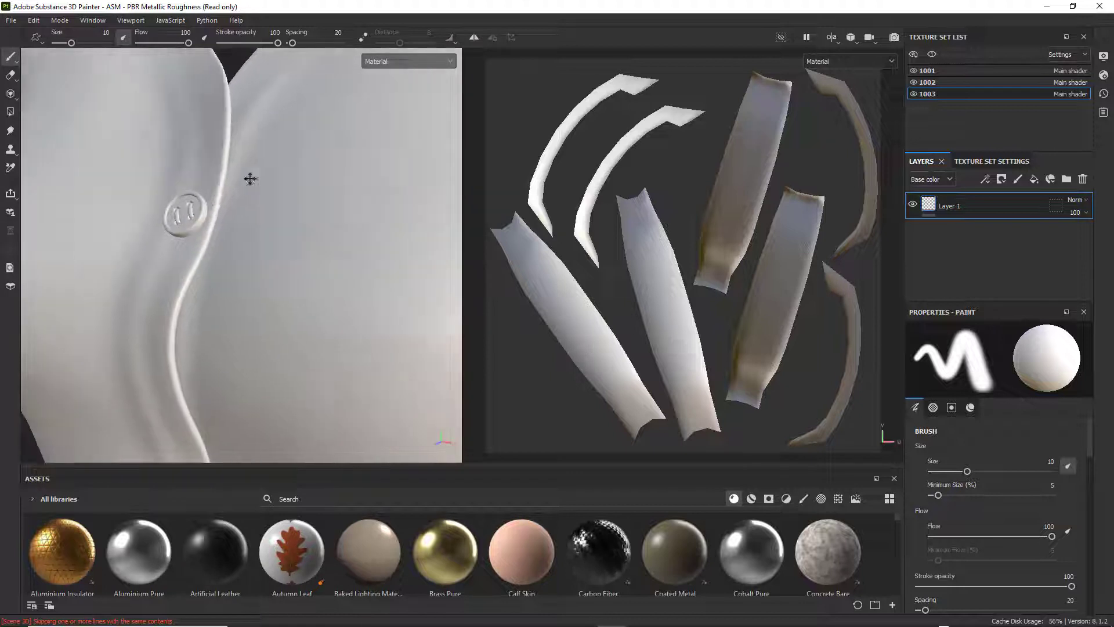
{"action": "scroll", "coordinate": [263, 177], "scroll_direction": "down", "scroll_amount": 10}
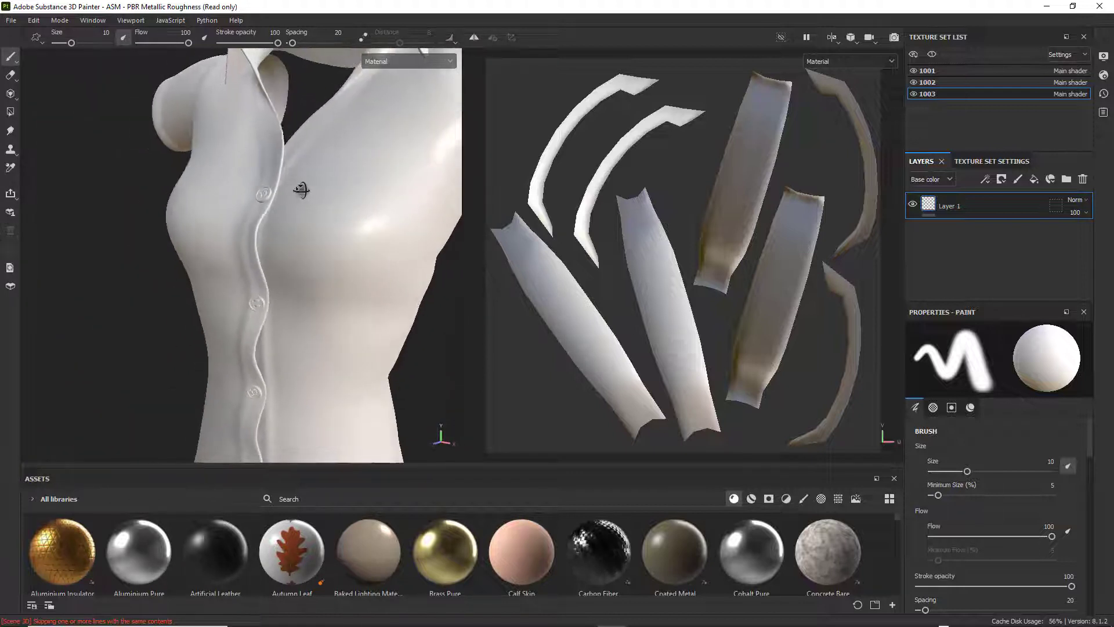
{"action": "scroll", "coordinate": [296, 181], "scroll_direction": "down", "scroll_amount": 8}
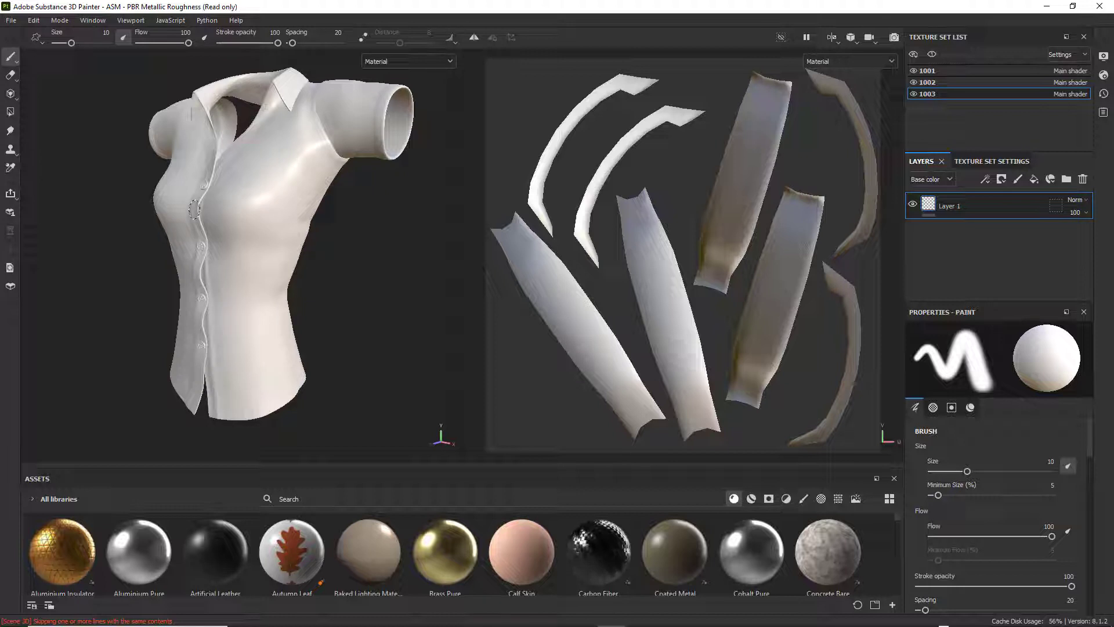
{"action": "left_click_drag", "start_coordinate": [371, 174], "coordinate": [390, 117], "text": "alt"}
{"action": "scroll", "coordinate": [342, 150], "scroll_direction": "down", "scroll_amount": 2}
{"action": "scroll", "coordinate": [336, 165], "scroll_direction": "up", "scroll_amount": 2}
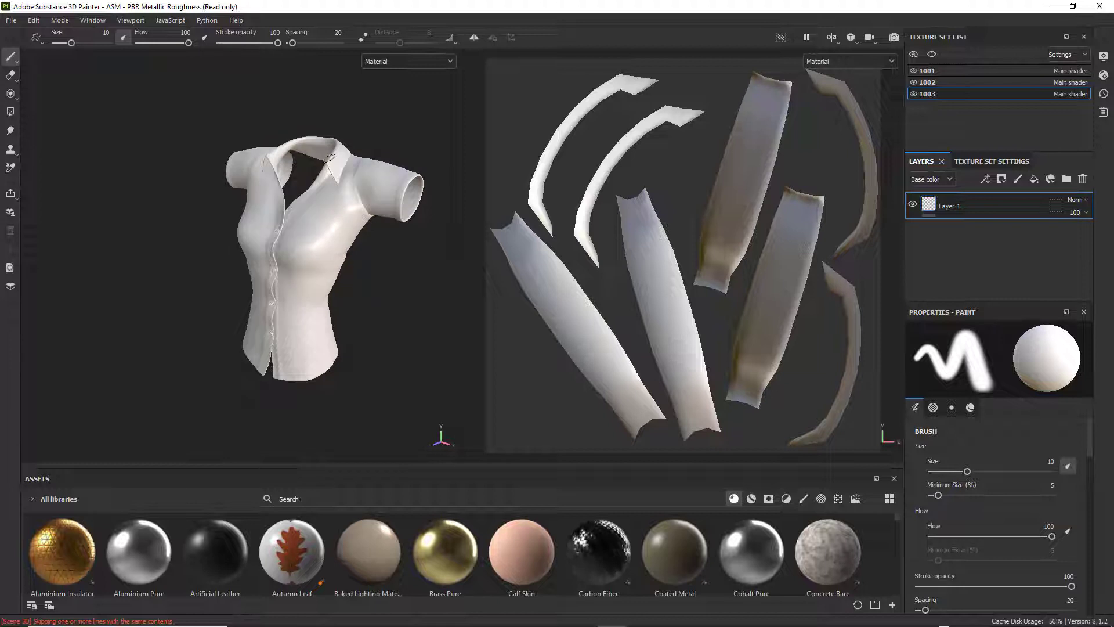
{"action": "scroll", "coordinate": [337, 165], "scroll_direction": "up", "scroll_amount": 3}
{"action": "middle_click_drag", "start_coordinate": [311, 158], "coordinate": [299, 131]}
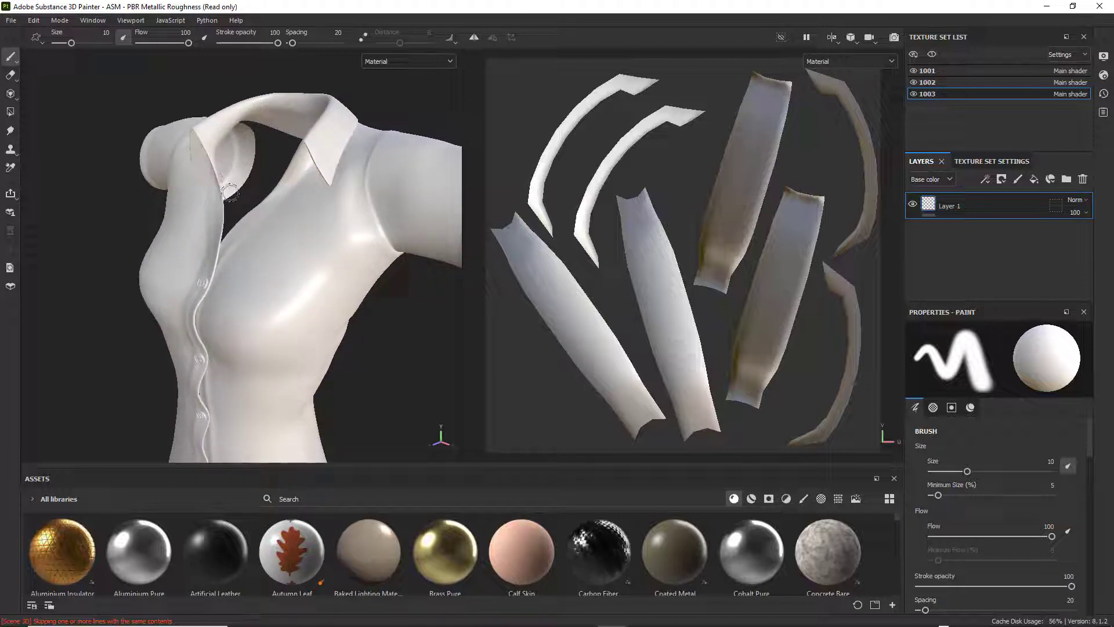
- Examine the shirt's collar, front, sleeves and overall shape from both sides in the 3D view
{"action": "left_click_drag", "start_coordinate": [294, 138], "coordinate": [265, 179], "text": "alt"}
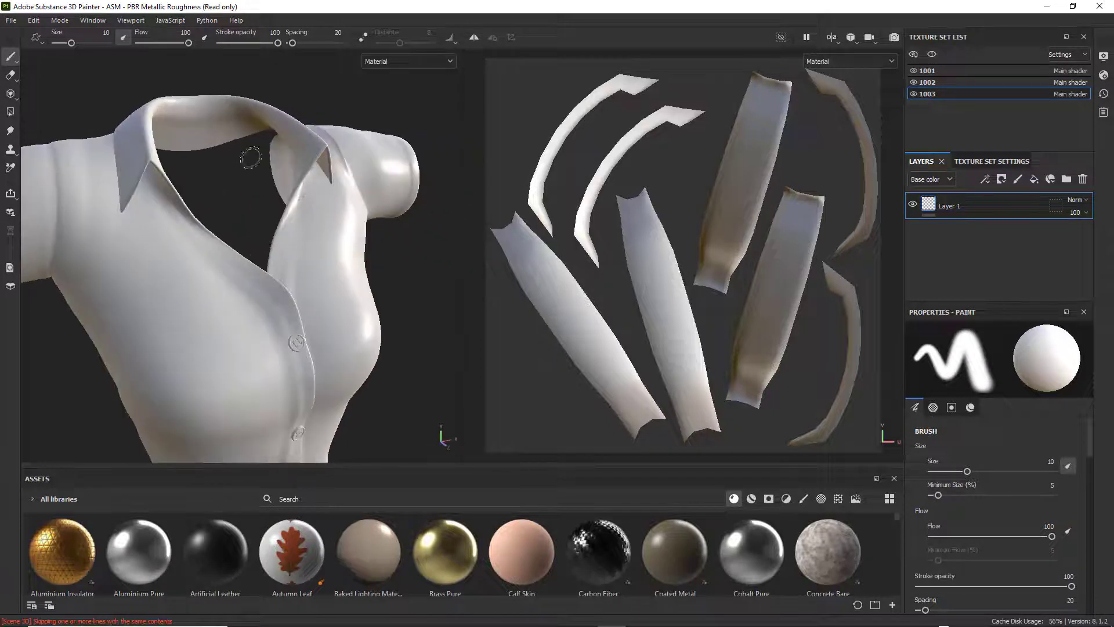
{"action": "left_click_drag", "start_coordinate": [319, 296], "coordinate": [367, 214], "text": "alt"}
{"action": "left_click_drag", "start_coordinate": [298, 200], "coordinate": [406, 204], "text": "alt"}
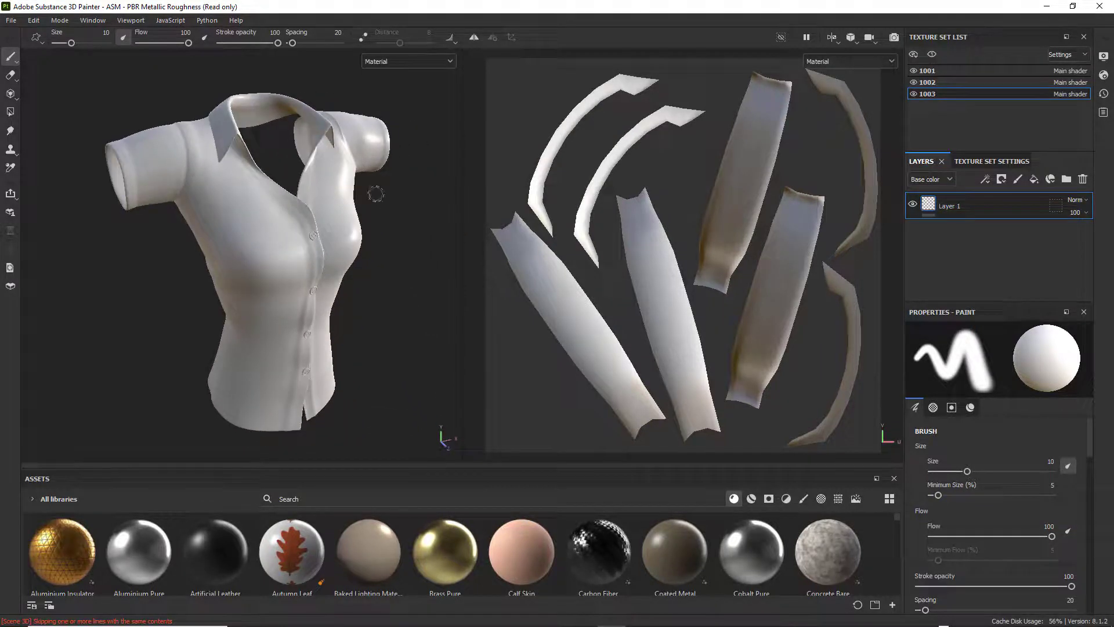
{"action": "left_click_drag", "start_coordinate": [337, 214], "coordinate": [278, 121], "text": "alt"}
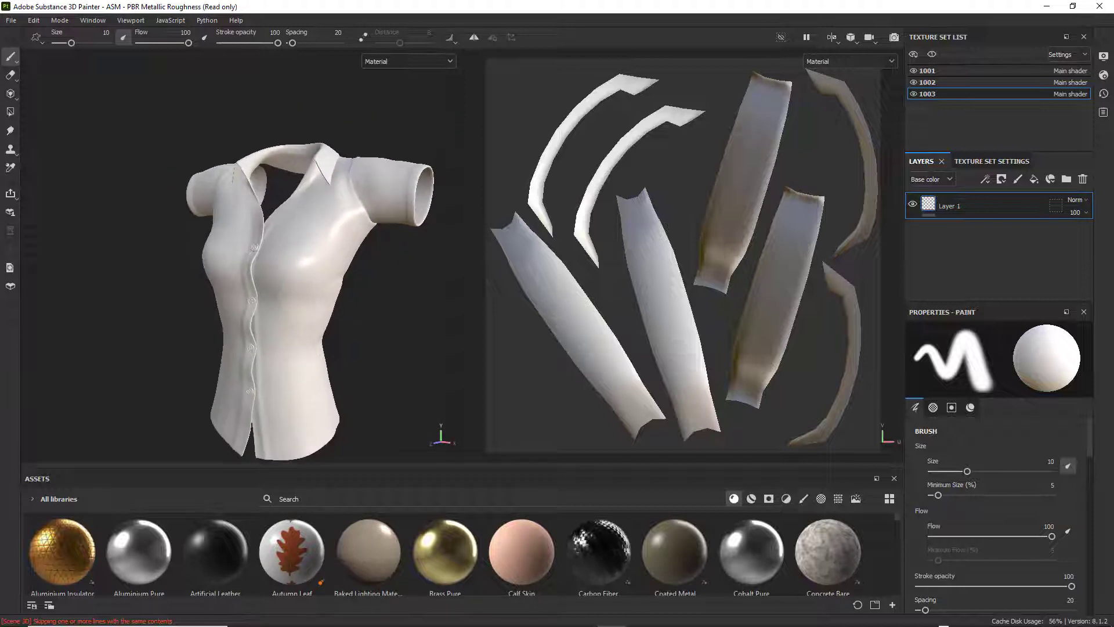
{"action": "left_click_drag", "start_coordinate": [335, 203], "coordinate": [337, 160], "text": "alt"}
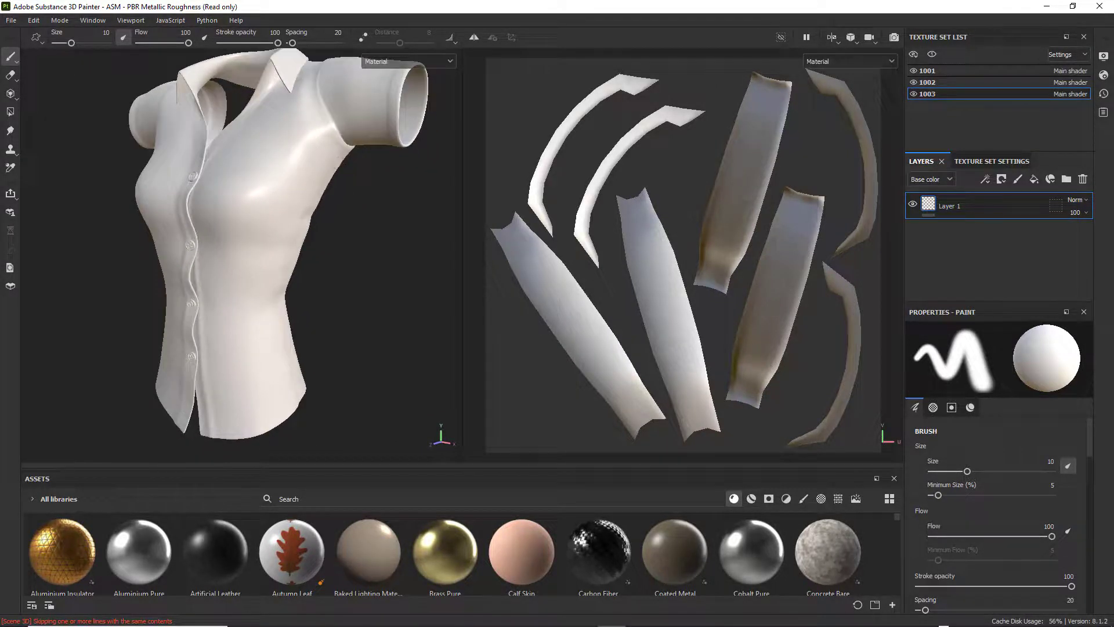
{"action": "scroll", "coordinate": [336, 160], "scroll_direction": "down", "scroll_amount": 3}
{"action": "middle_click_drag", "start_coordinate": [331, 161], "coordinate": [291, 216], "text": "alt"}
{"action": "left_click_drag", "start_coordinate": [291, 217], "coordinate": [291, 187], "text": "alt"}
{"action": "middle_click_drag", "start_coordinate": [291, 187], "coordinate": [303, 194], "text": "alt"}
{"action": "left_click_drag", "start_coordinate": [304, 194], "coordinate": [304, 206], "text": "alt"}
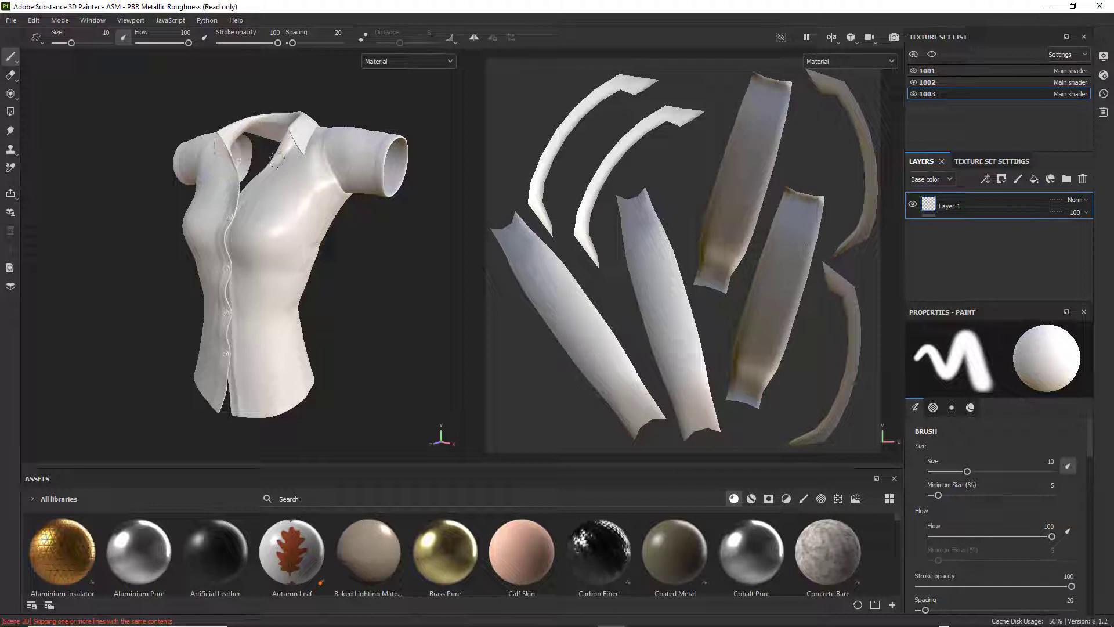
{"action": "scroll", "coordinate": [326, 182], "scroll_direction": "up", "scroll_amount": 2}
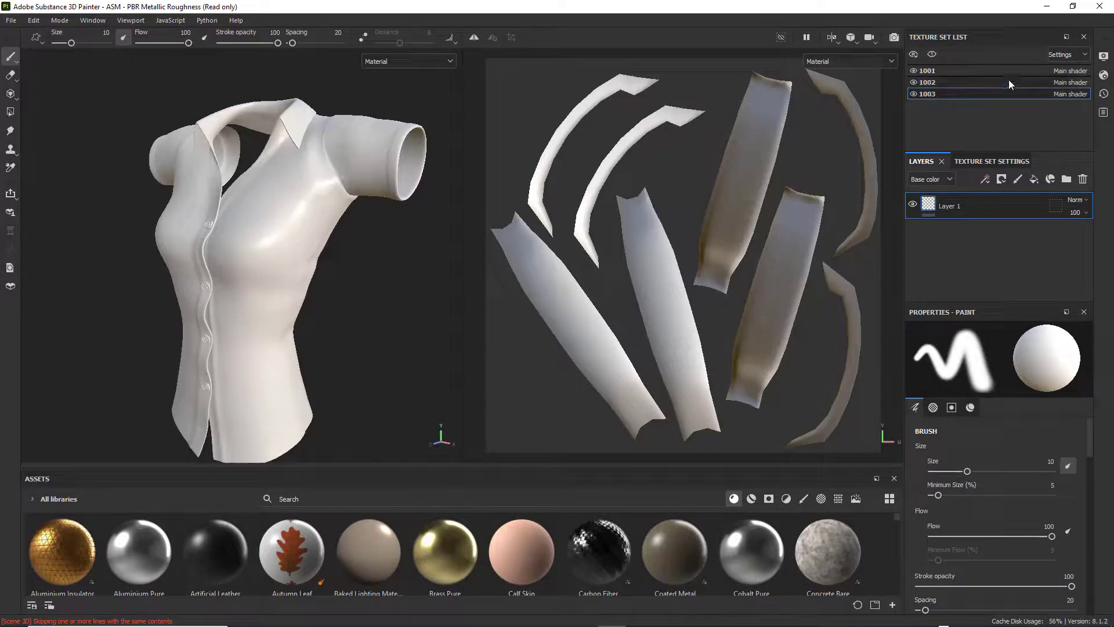
- Hide texture sets 1001 and 1002 to check which parts of the shirt model each one covers
{"action": "left_click", "coordinate": [912, 71]}
{"action": "left_click", "coordinate": [917, 83]}
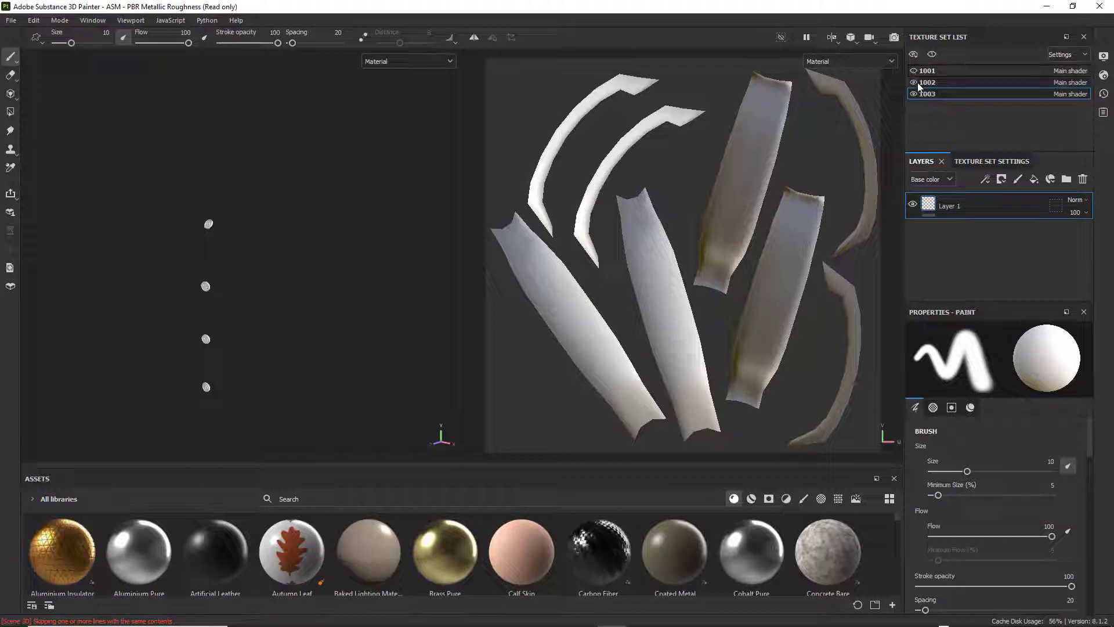
{"action": "left_click", "coordinate": [913, 83]}
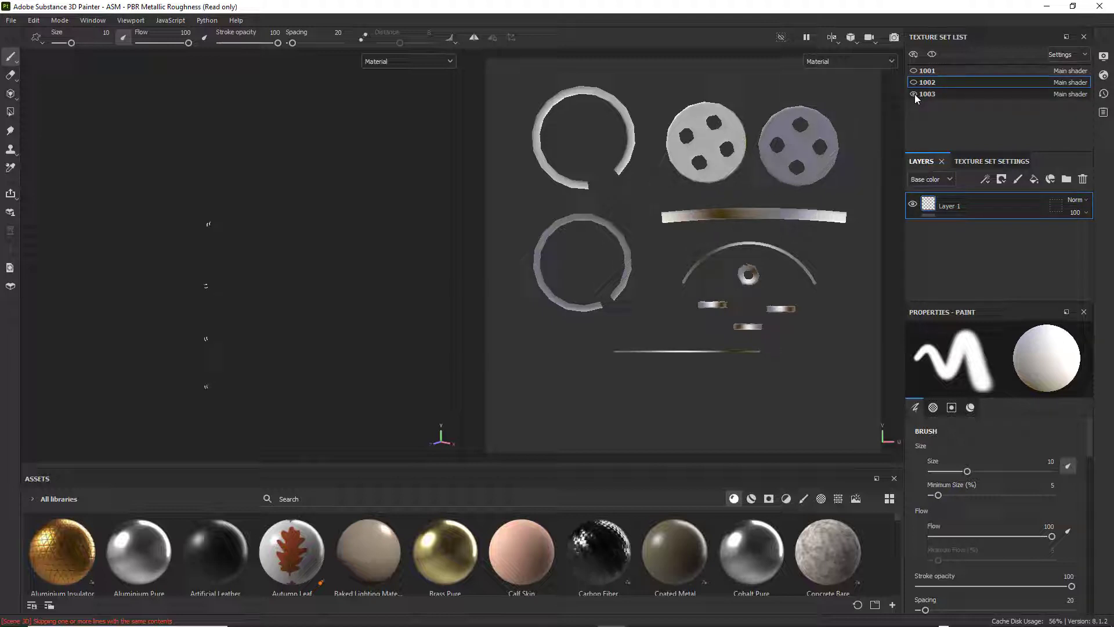
{"action": "scroll", "coordinate": [354, 216], "scroll_direction": "up", "scroll_amount": 2}
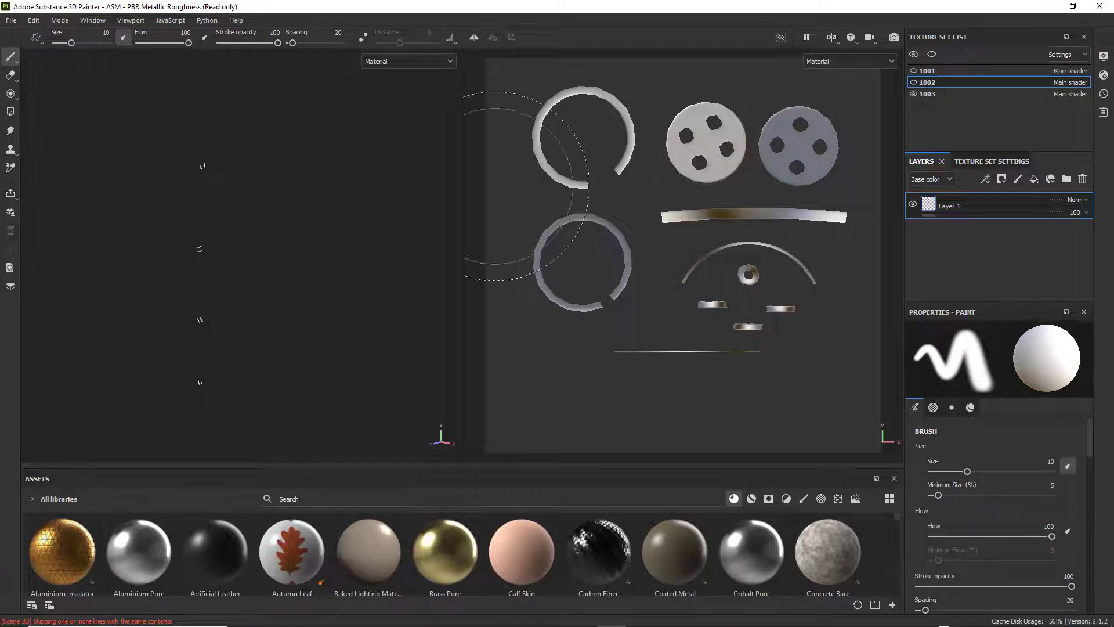
- Show texture sets 1002 and 1001 again, with 1001 as the active set and the whole shirt in view
{"action": "left_click", "coordinate": [913, 82]}
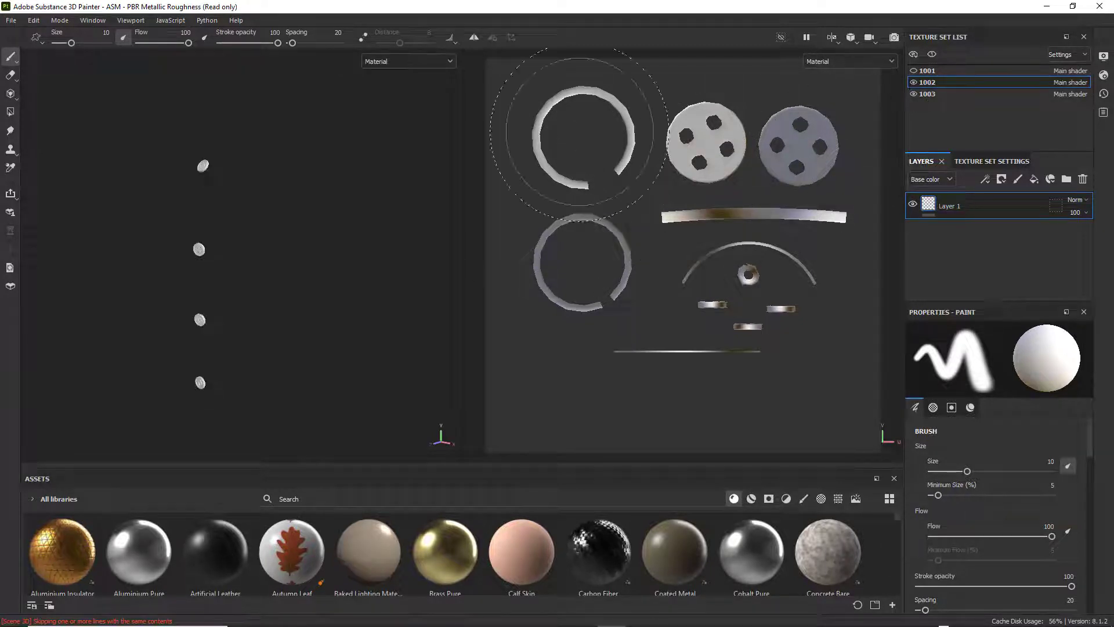
{"action": "left_click", "coordinate": [931, 71]}
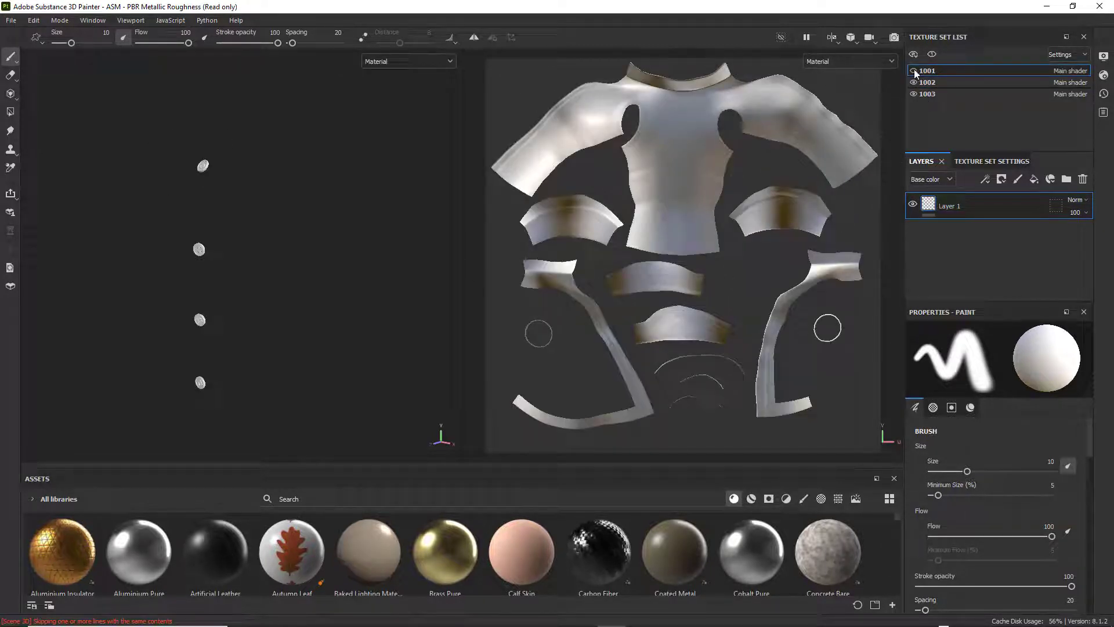
{"action": "left_click", "coordinate": [914, 70]}
{"action": "scroll", "coordinate": [256, 291], "scroll_direction": "down", "scroll_amount": 3}
{"action": "mouse_move", "coordinate": [259, 281]}
{"action": "left_mouse_down", "text": "alt"}
{"action": "mouse_move", "coordinate": [229, 273]}
{"action": "mouse_move", "coordinate": [277, 273]}
{"action": "mouse_move", "coordinate": [292, 258]}
{"action": "mouse_move", "coordinate": [265, 456]}
{"action": "left_mouse_up", "text": "alt"}
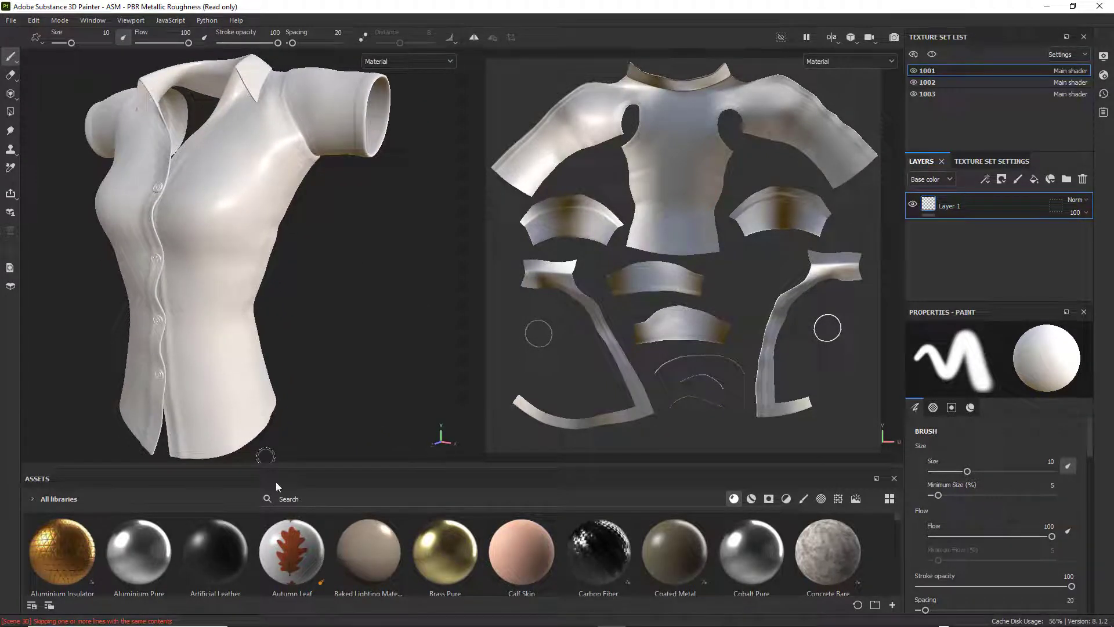
- Browse the material assets and try the Large and Small thumbnail sizes for them
{"action": "left_click", "coordinate": [310, 498]}
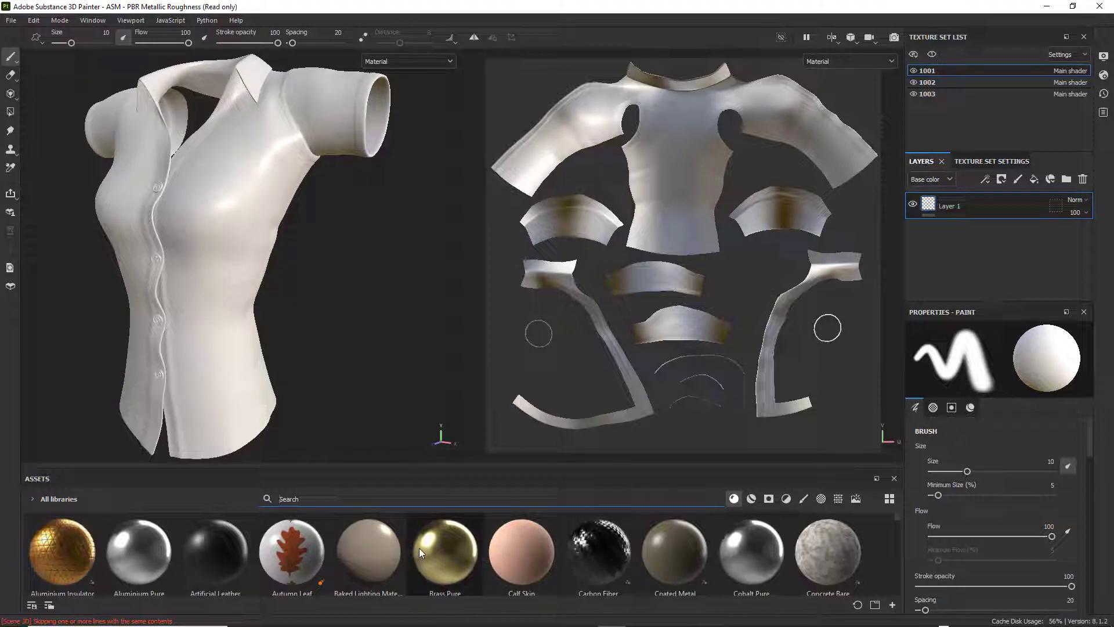
{"action": "scroll", "coordinate": [450, 545], "scroll_direction": "down", "scroll_amount": 4}
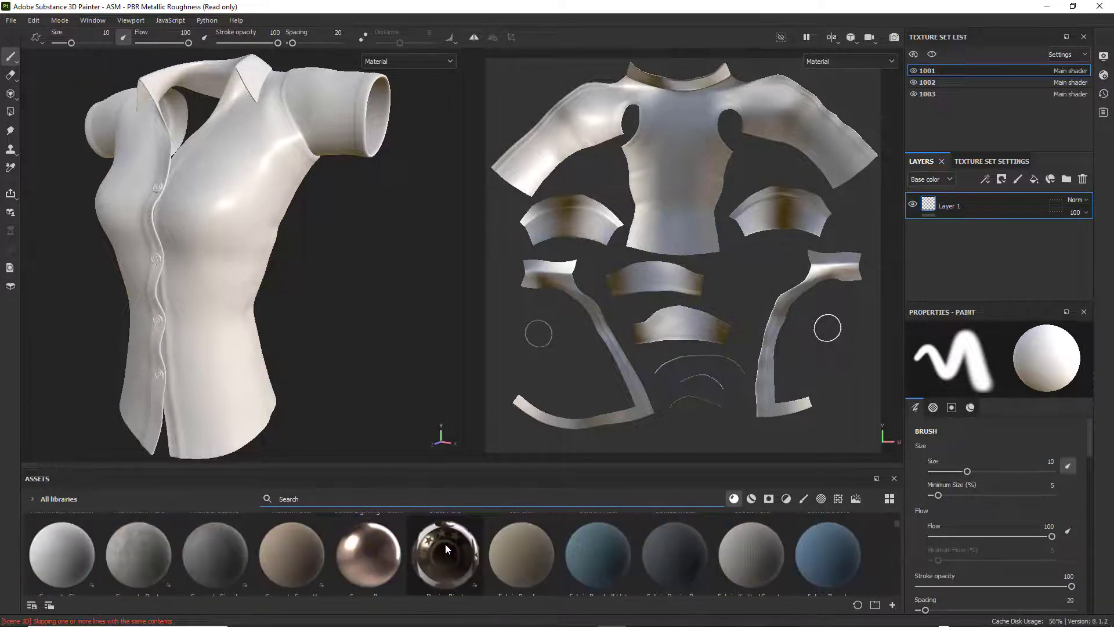
{"action": "scroll", "coordinate": [775, 571], "scroll_direction": "up", "scroll_amount": 4}
{"action": "left_click", "coordinate": [889, 498]}
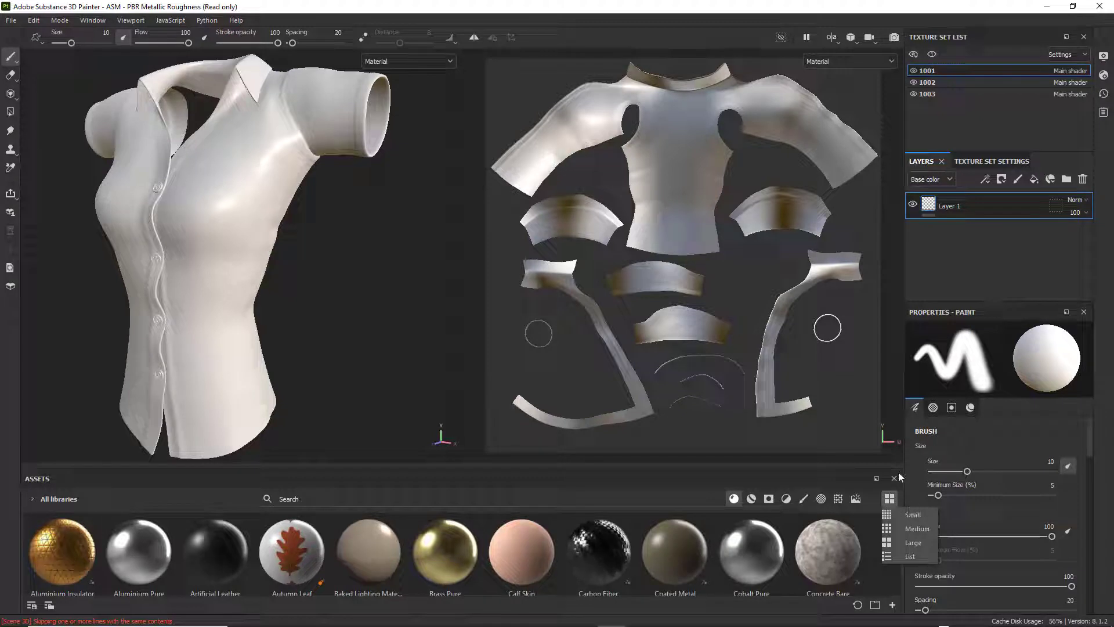
{"action": "left_click", "coordinate": [913, 543]}
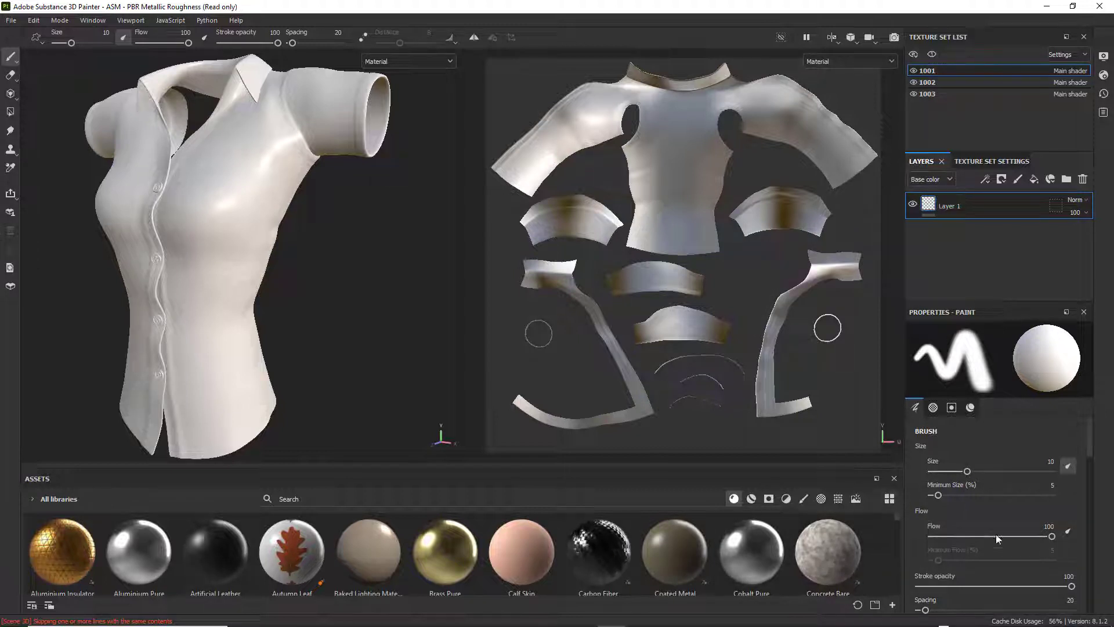
{"action": "left_click", "coordinate": [891, 500]}
{"action": "left_click", "coordinate": [910, 515]}
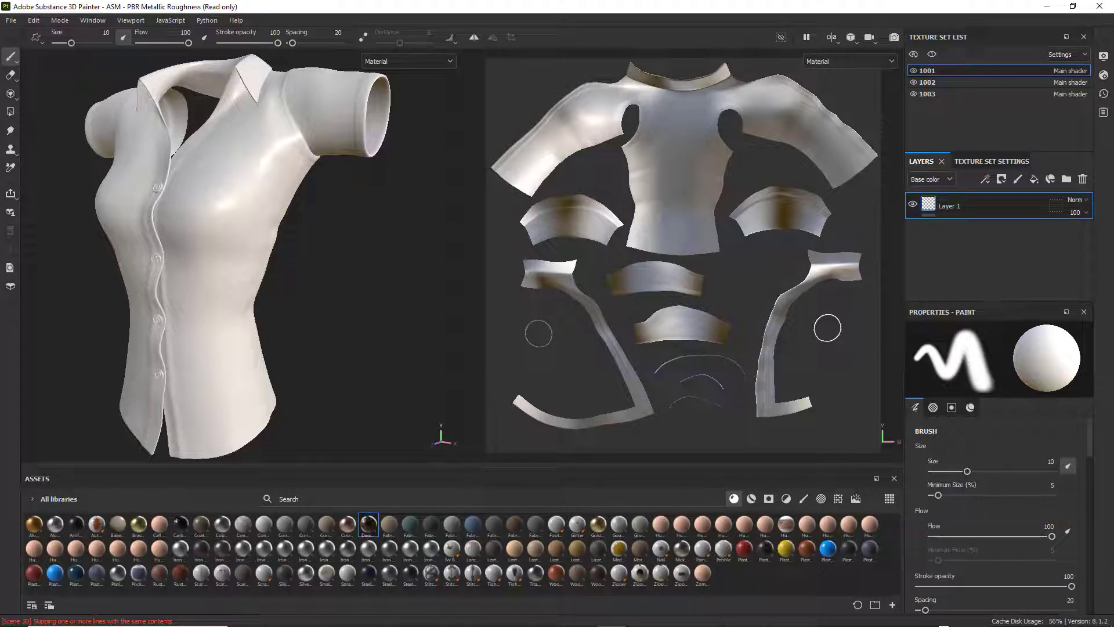
- Widen the 3D view at the expense of the UV view, and set the asset thumbnails to Large
{"action": "left_click_drag", "start_coordinate": [482, 462], "coordinate": [498, 480]}
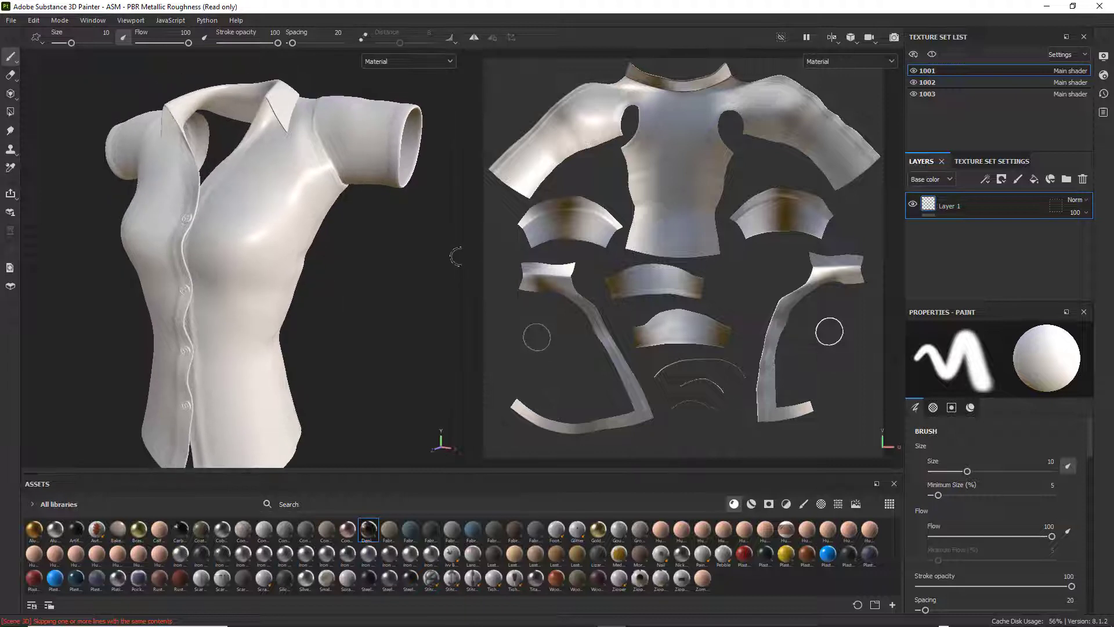
{"action": "left_click_drag", "start_coordinate": [463, 249], "coordinate": [495, 259]}
{"action": "left_click_drag", "start_coordinate": [561, 261], "coordinate": [747, 261]}
{"action": "middle_click_drag", "start_coordinate": [529, 280], "coordinate": [463, 274]}
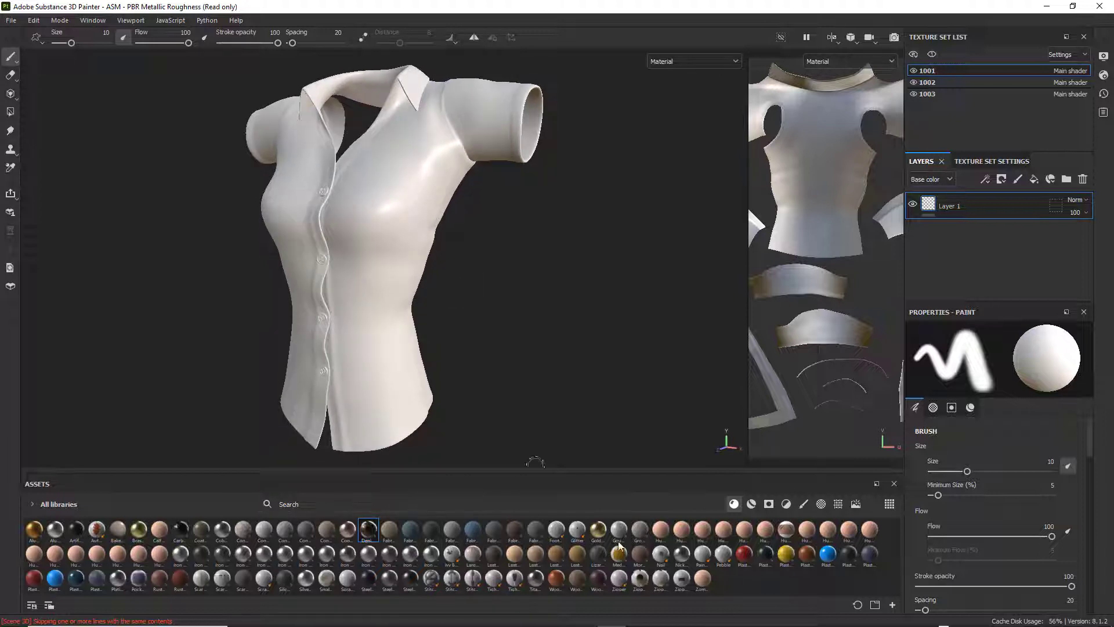
{"action": "left_click", "coordinate": [889, 504]}
{"action": "left_click", "coordinate": [896, 547]}
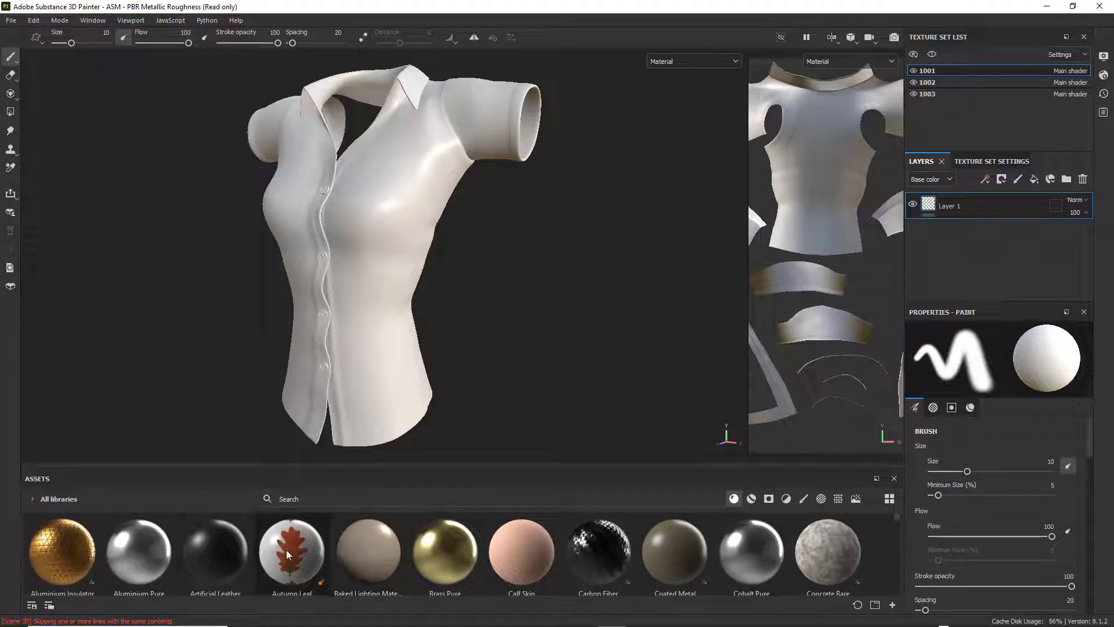
- Search the assets for "fabric" and apply the Fabric Knitted Sweater material to the shirt body
{"action": "left_click", "coordinate": [304, 497]}
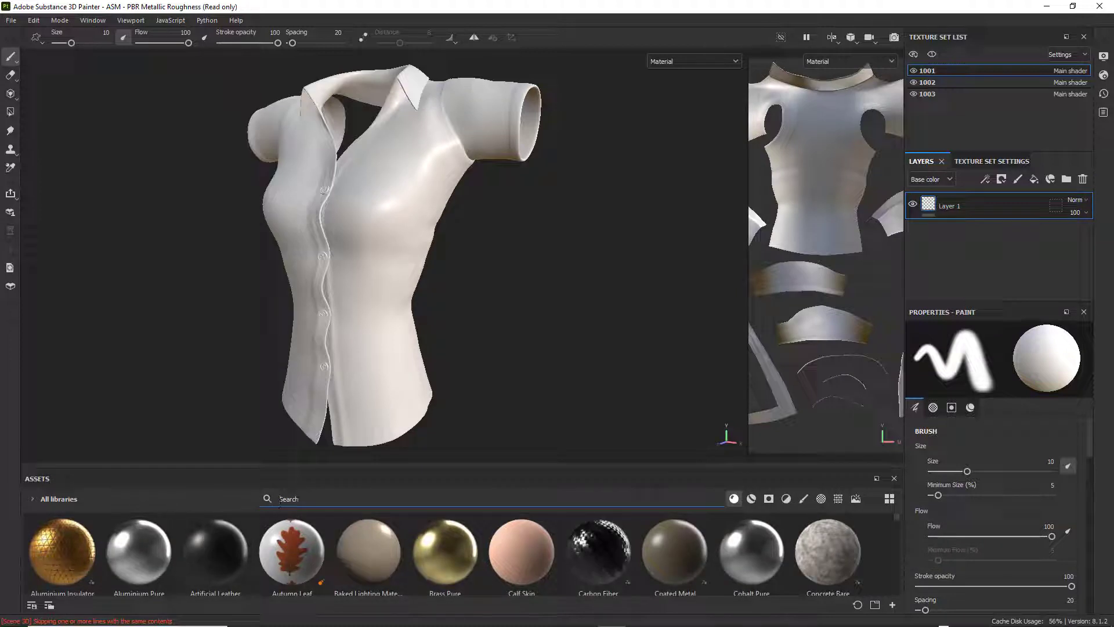
{"action": "type", "text": "fabric"}
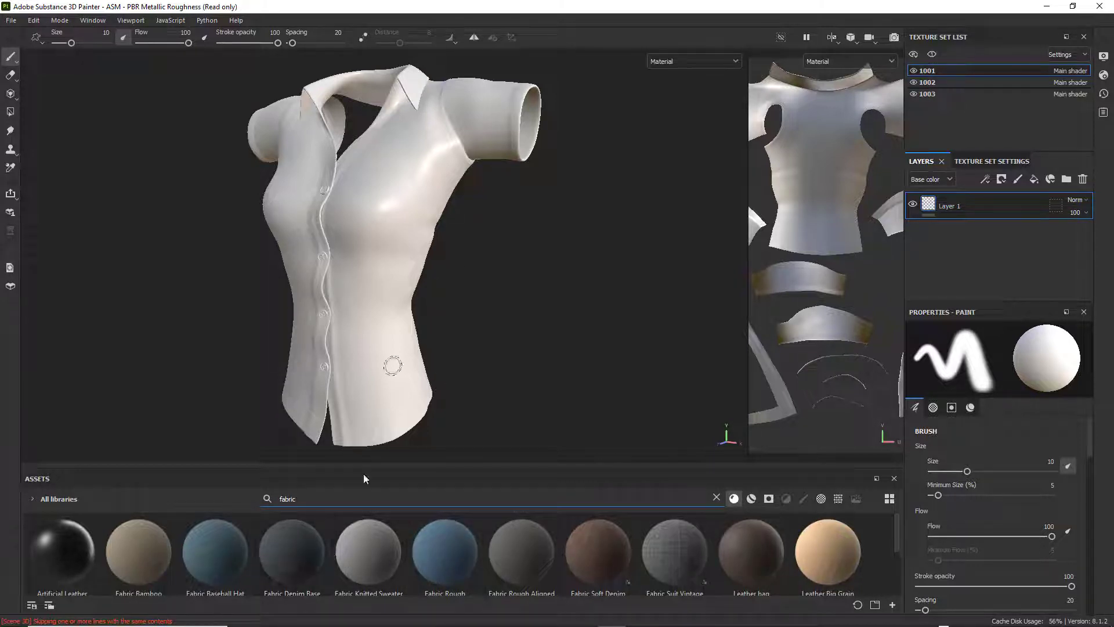
{"action": "left_click_drag", "start_coordinate": [372, 563], "coordinate": [365, 249]}
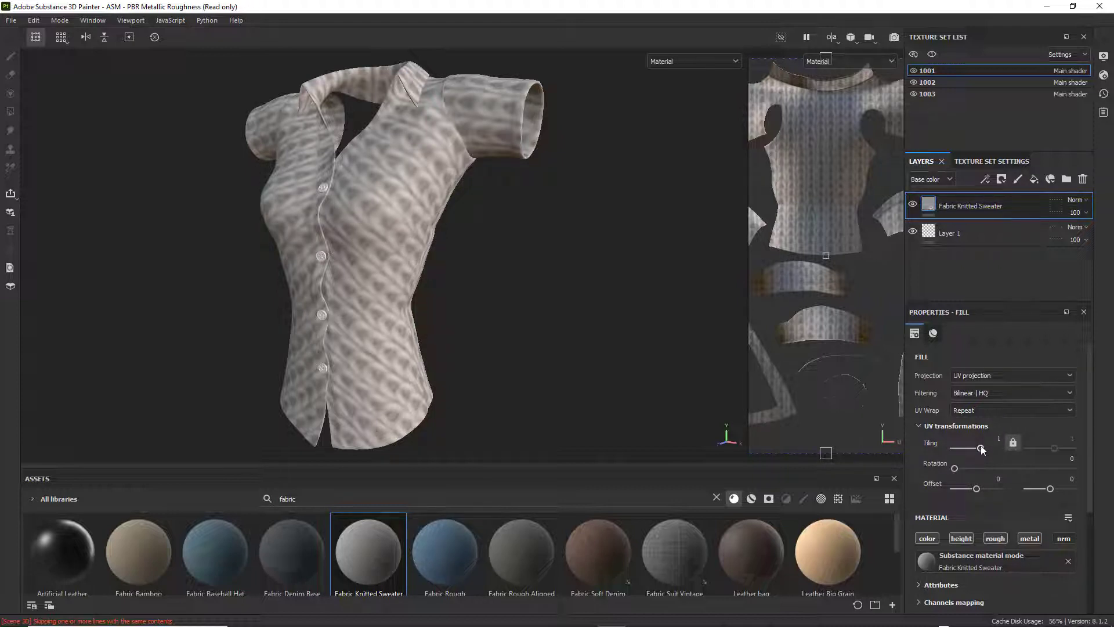
- Raise the Fabric Knitted Sweater fill's tiling to 7.4 and inspect the weave on the shirt
{"action": "left_click_drag", "start_coordinate": [981, 448], "coordinate": [985, 448]}
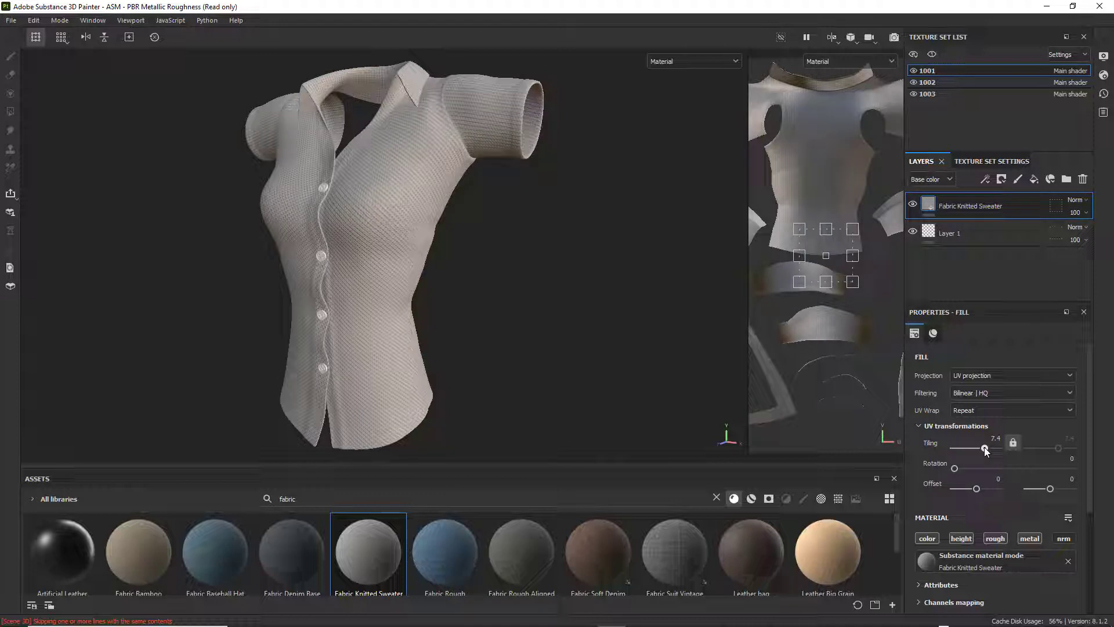
{"action": "left_click_drag", "start_coordinate": [517, 348], "coordinate": [537, 249], "text": "alt"}
{"action": "scroll", "coordinate": [551, 274], "scroll_direction": "up", "scroll_amount": 5}
{"action": "scroll", "coordinate": [550, 325], "scroll_direction": "down", "scroll_amount": 4}
{"action": "scroll", "coordinate": [545, 319], "scroll_direction": "down", "scroll_amount": 3}
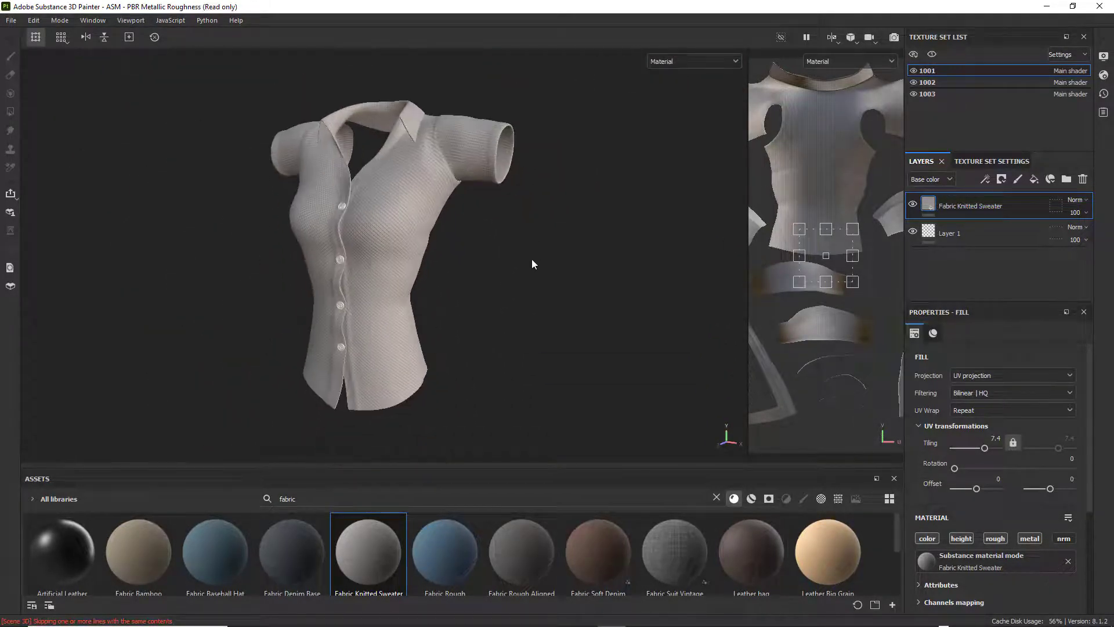
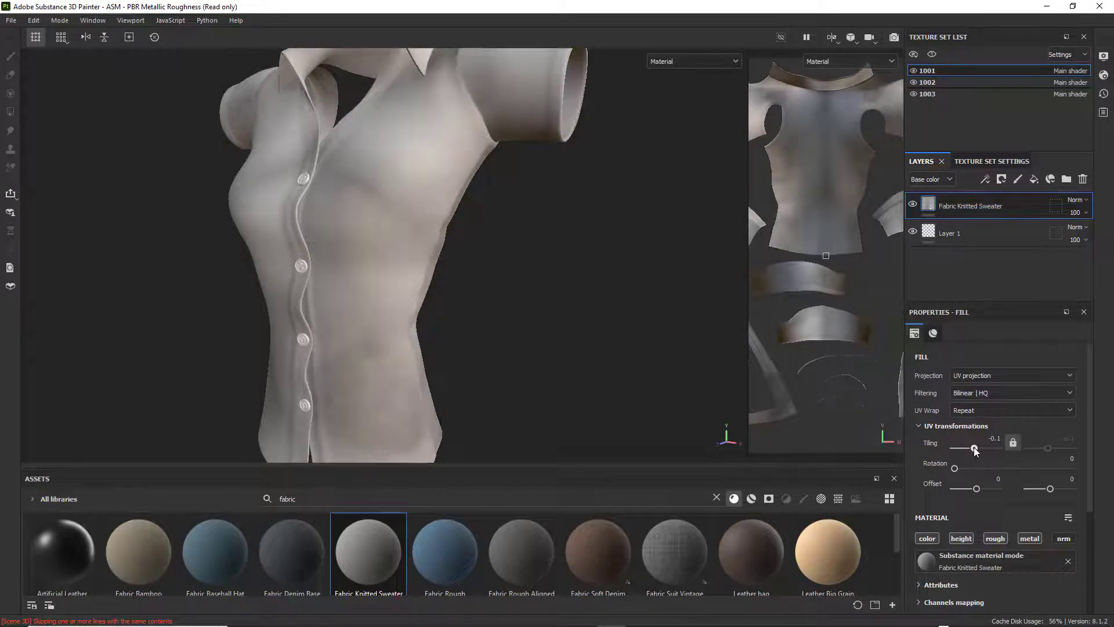
- Adjust the tiling of the Fabric Knitted Sweater fill layer, settling on a value of 7
{"action": "scroll", "coordinate": [574, 398], "scroll_direction": "down", "scroll_amount": 6}
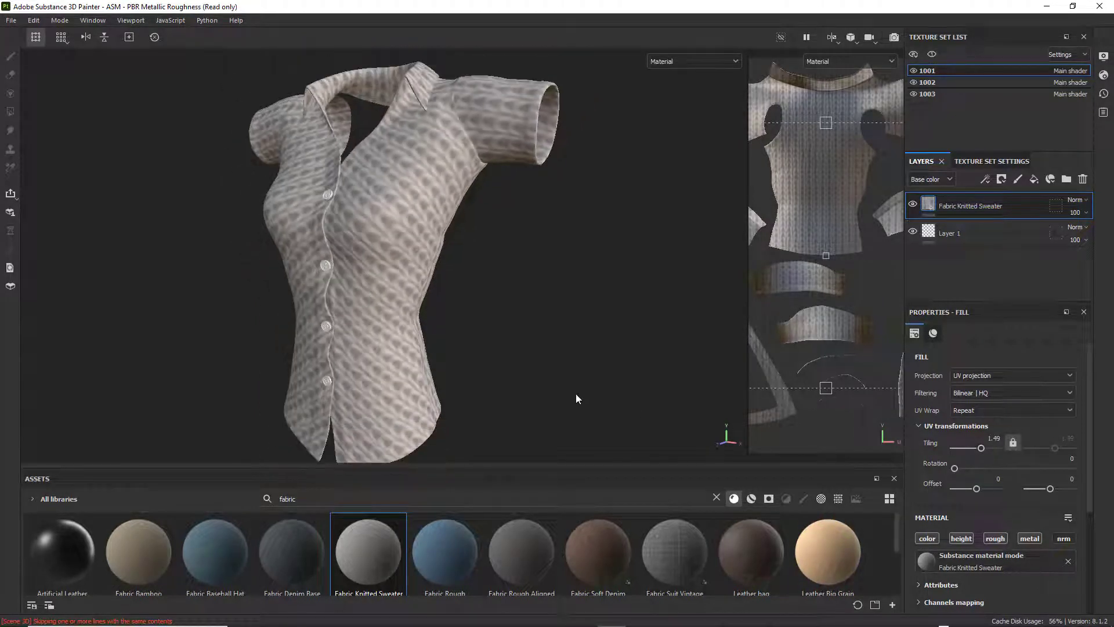
{"action": "left_click_drag", "start_coordinate": [580, 391], "coordinate": [517, 353], "text": "alt"}
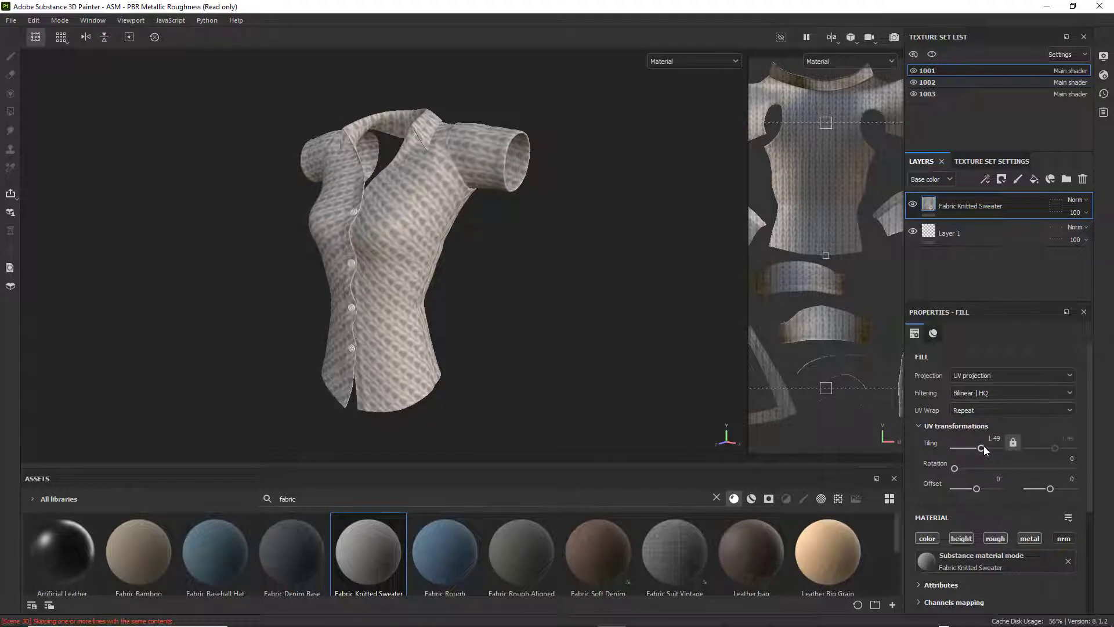
{"action": "left_click_drag", "start_coordinate": [985, 451], "coordinate": [983, 446]}
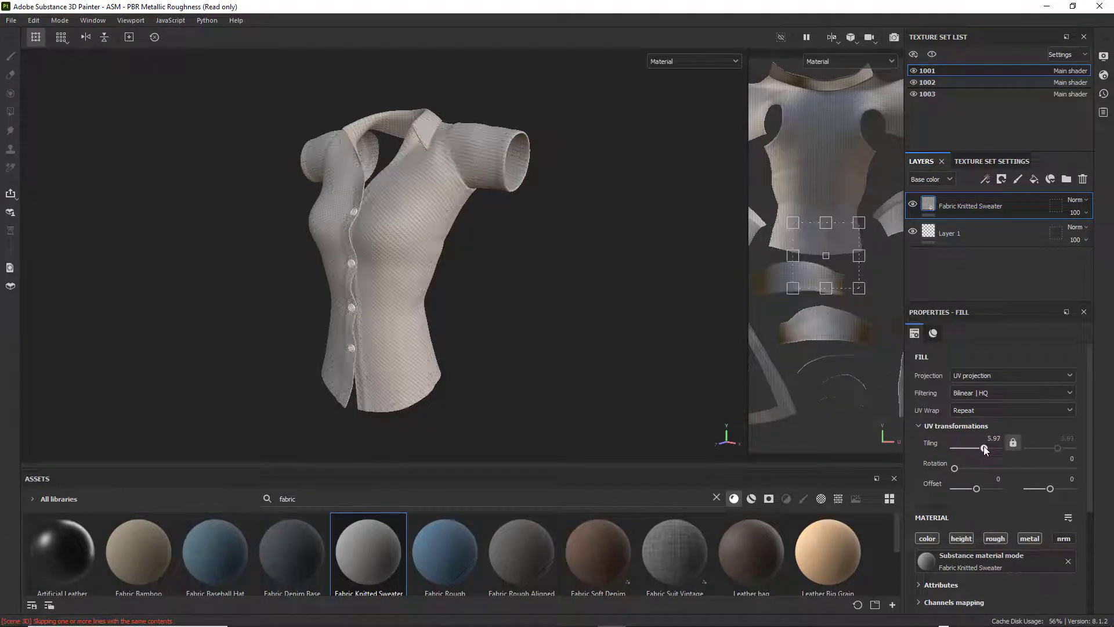
{"action": "left_click", "coordinate": [993, 439]}
{"action": "type", "text": "7"}
{"action": "key", "text": "Return"}
- Inspect the knitted pattern's scale on the shirt up close and as a whole from several angles
{"action": "scroll", "coordinate": [500, 353], "scroll_direction": "down", "scroll_amount": 2}
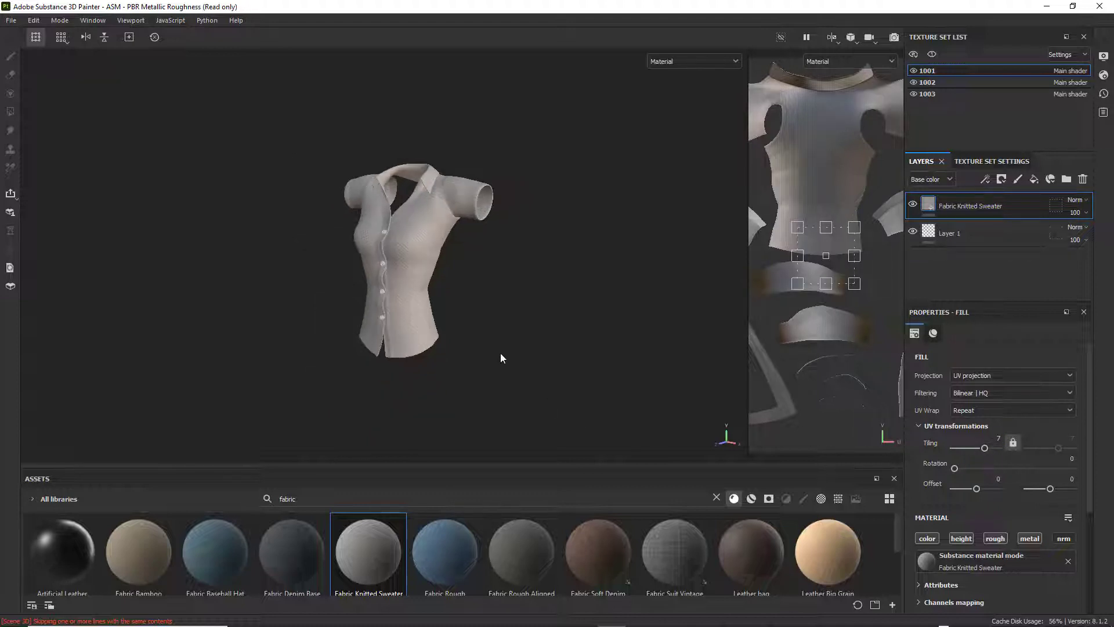
{"action": "scroll", "coordinate": [552, 334], "scroll_direction": "up", "scroll_amount": 5}
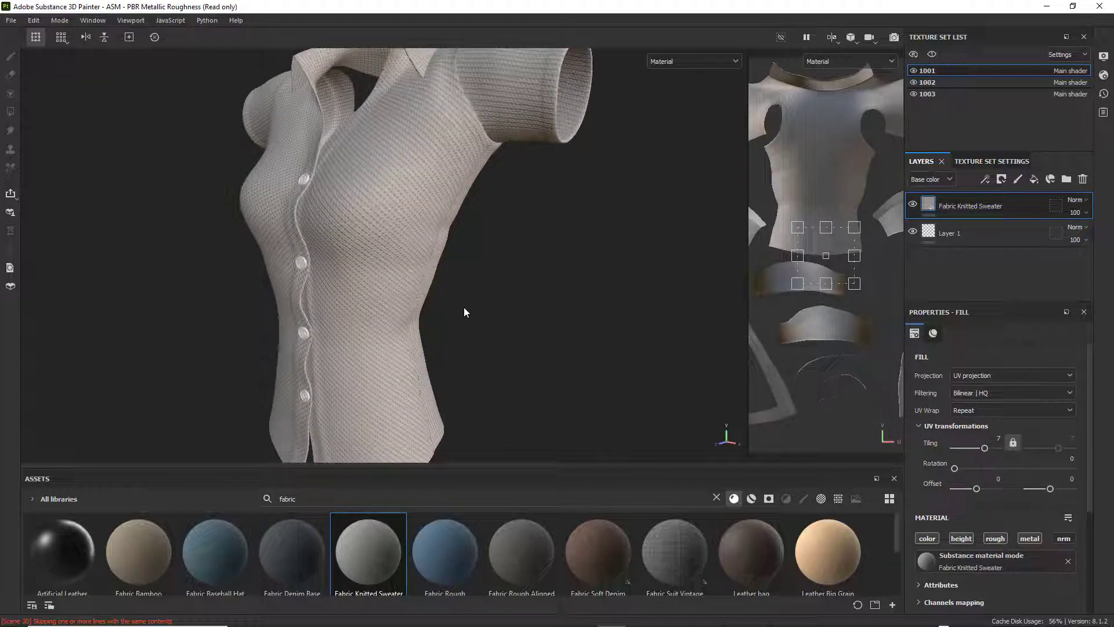
{"action": "left_click_drag", "start_coordinate": [464, 308], "coordinate": [509, 322], "text": "alt"}
{"action": "scroll", "coordinate": [517, 331], "scroll_direction": "up", "scroll_amount": 4}
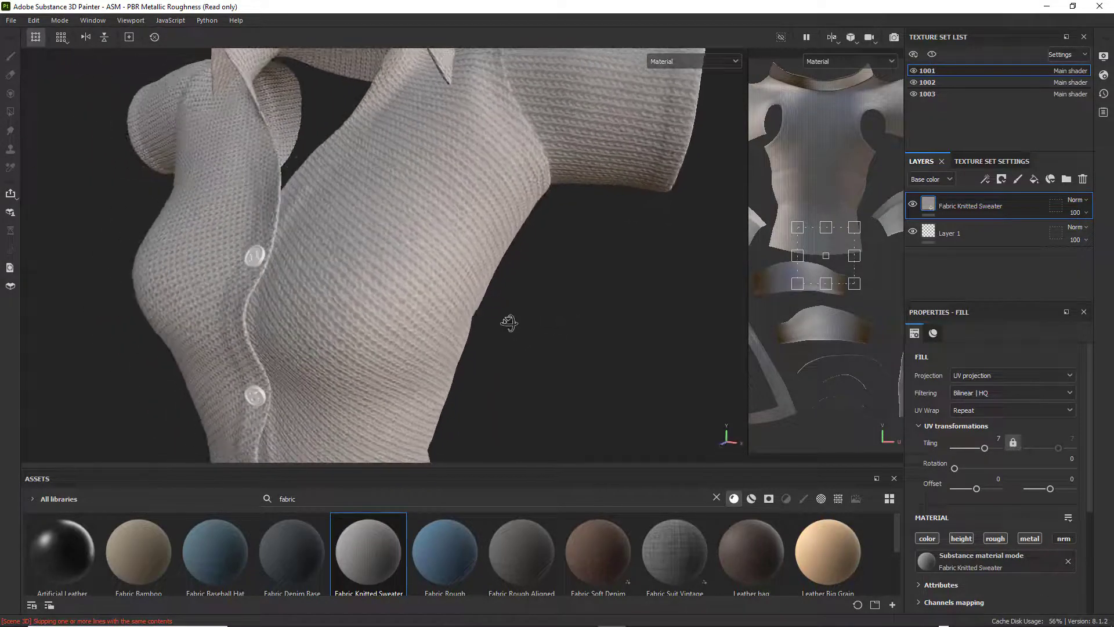
{"action": "scroll", "coordinate": [509, 322], "scroll_direction": "down", "scroll_amount": 5}
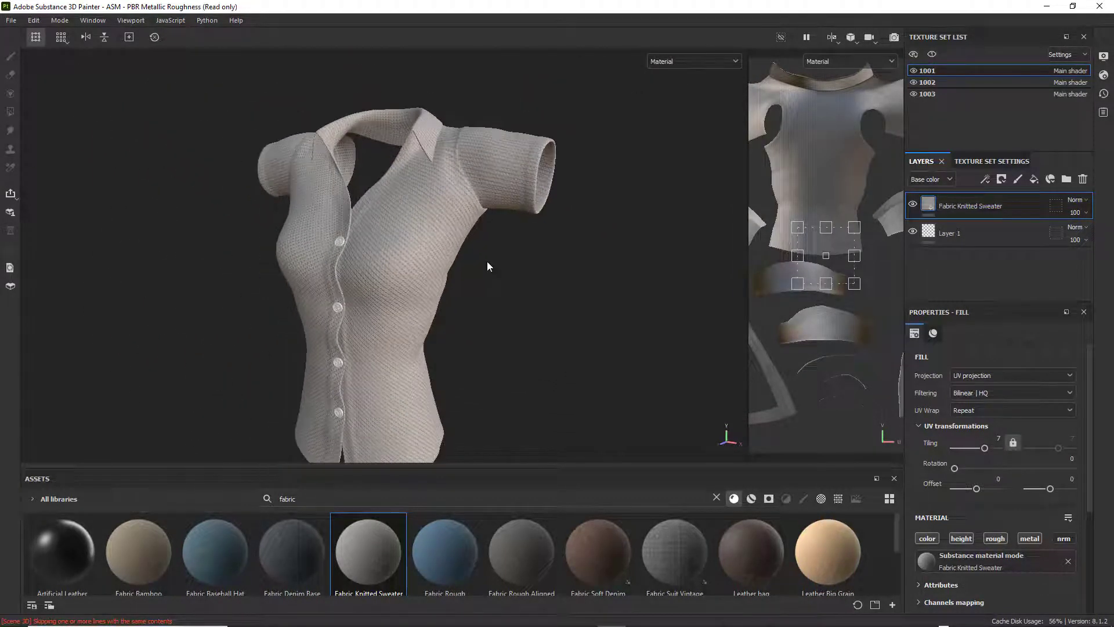
{"action": "left_click_drag", "start_coordinate": [487, 266], "coordinate": [566, 264], "text": "alt"}
{"action": "scroll", "coordinate": [510, 259], "scroll_direction": "up", "scroll_amount": 2}
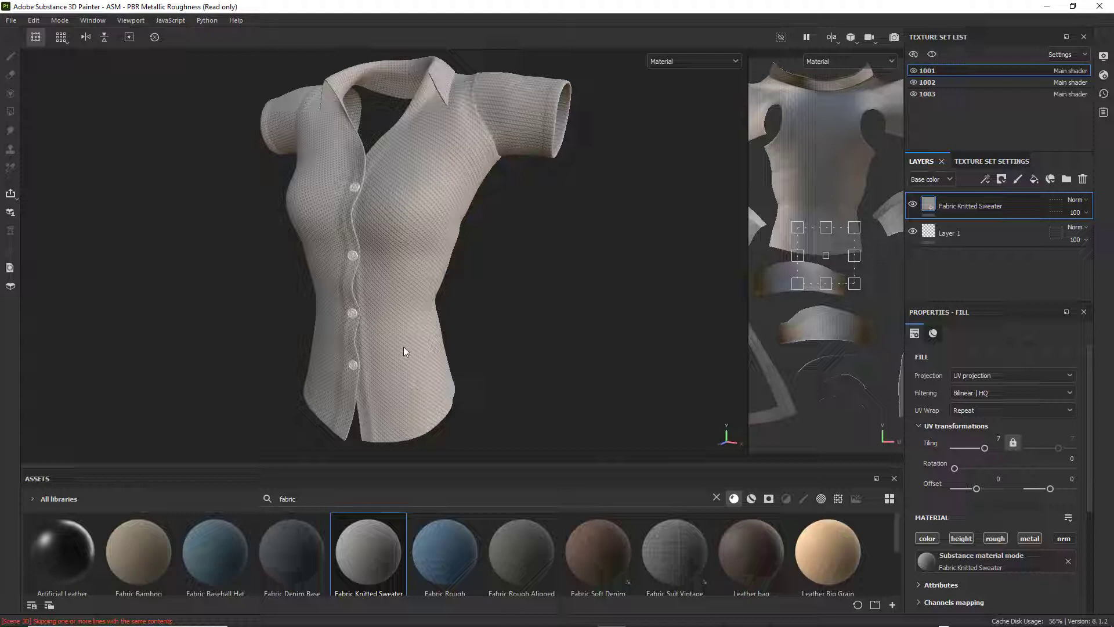
{"action": "left_click_drag", "start_coordinate": [512, 333], "coordinate": [496, 312], "text": "alt"}
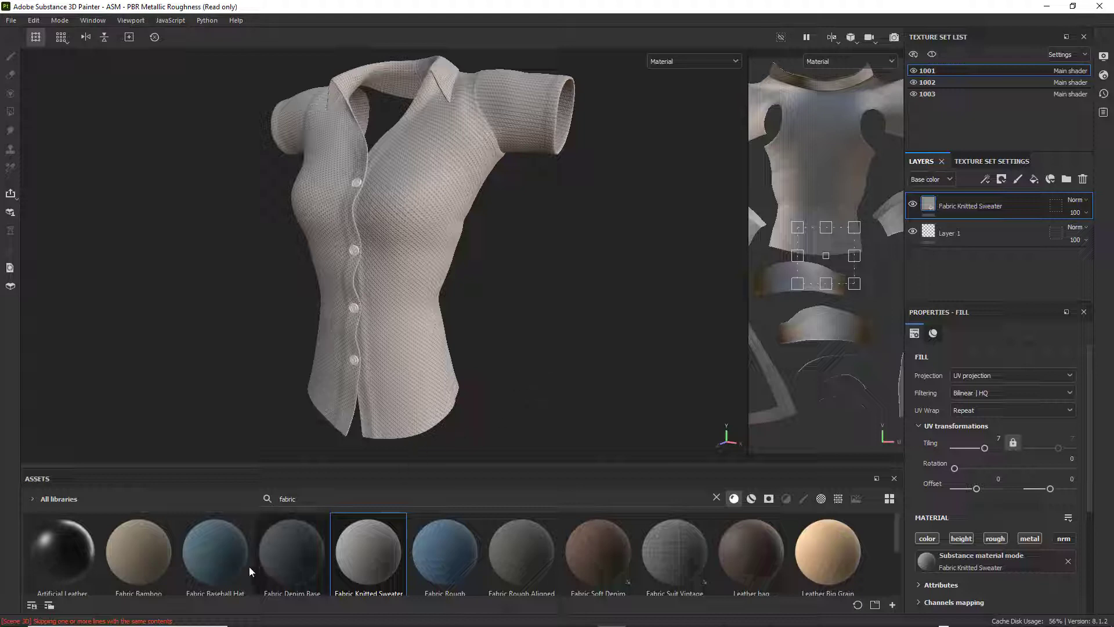
- Inspect the knitted weave on the sleeve, side and front of the shirt, both up close and as a whole
{"action": "left_click_drag", "start_coordinate": [518, 192], "coordinate": [497, 219], "text": "alt"}
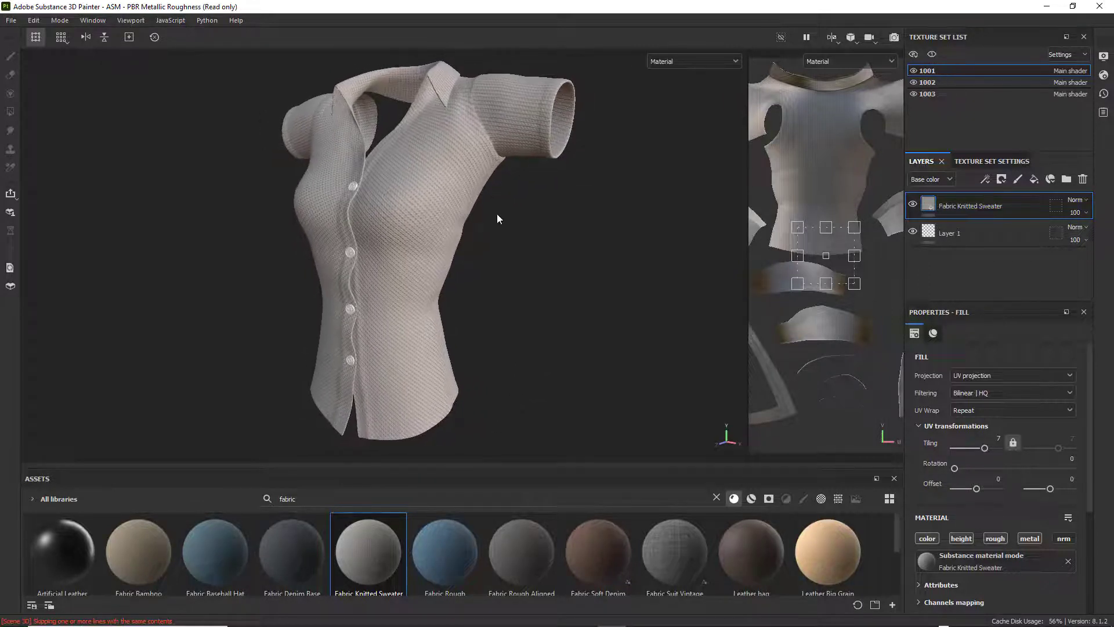
{"action": "scroll", "coordinate": [516, 255], "scroll_direction": "up", "scroll_amount": 3}
{"action": "left_click_drag", "start_coordinate": [562, 167], "coordinate": [510, 302], "text": "alt"}
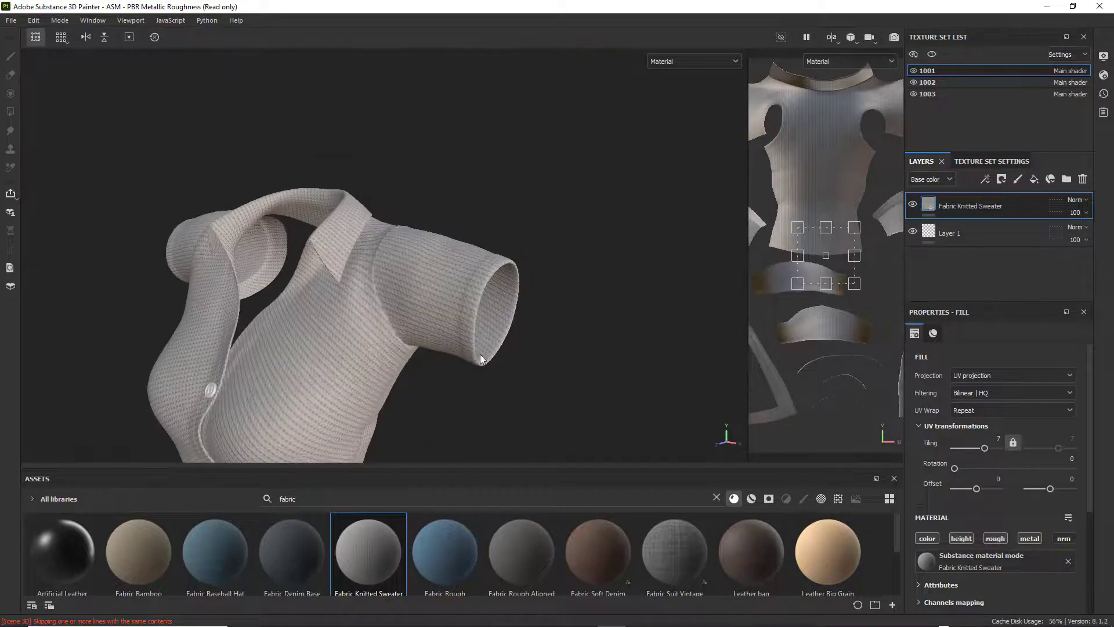
{"action": "scroll", "coordinate": [496, 351], "scroll_direction": "up", "scroll_amount": 2}
{"action": "scroll", "coordinate": [495, 346], "scroll_direction": "down", "scroll_amount": 5}
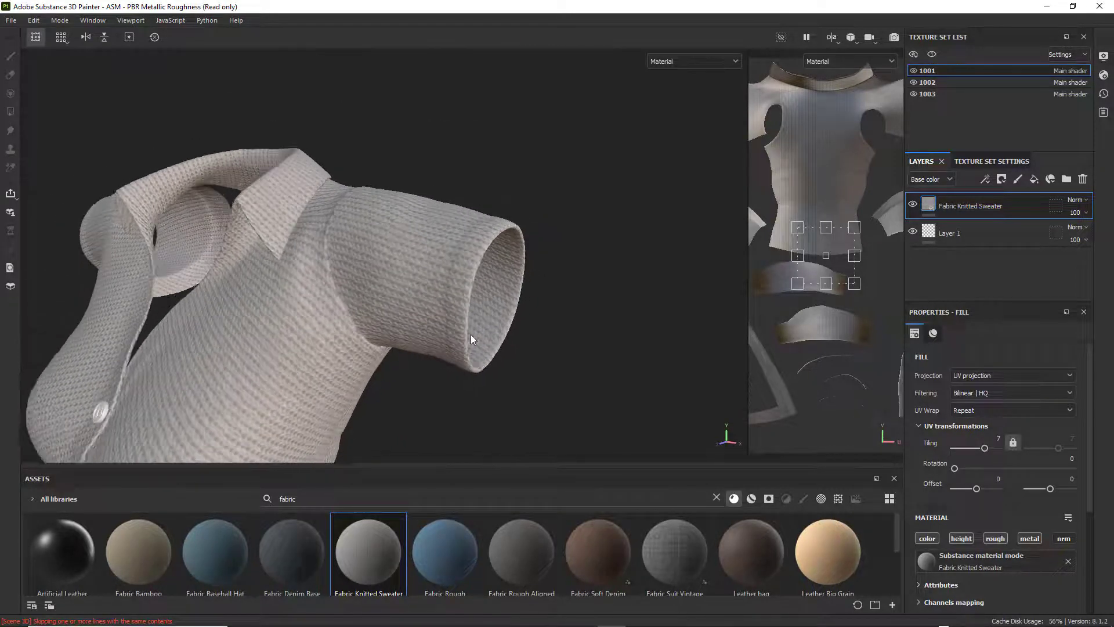
{"action": "left_click_drag", "start_coordinate": [454, 344], "coordinate": [494, 292], "text": "alt"}
{"action": "scroll", "coordinate": [493, 303], "scroll_direction": "down", "scroll_amount": 5}
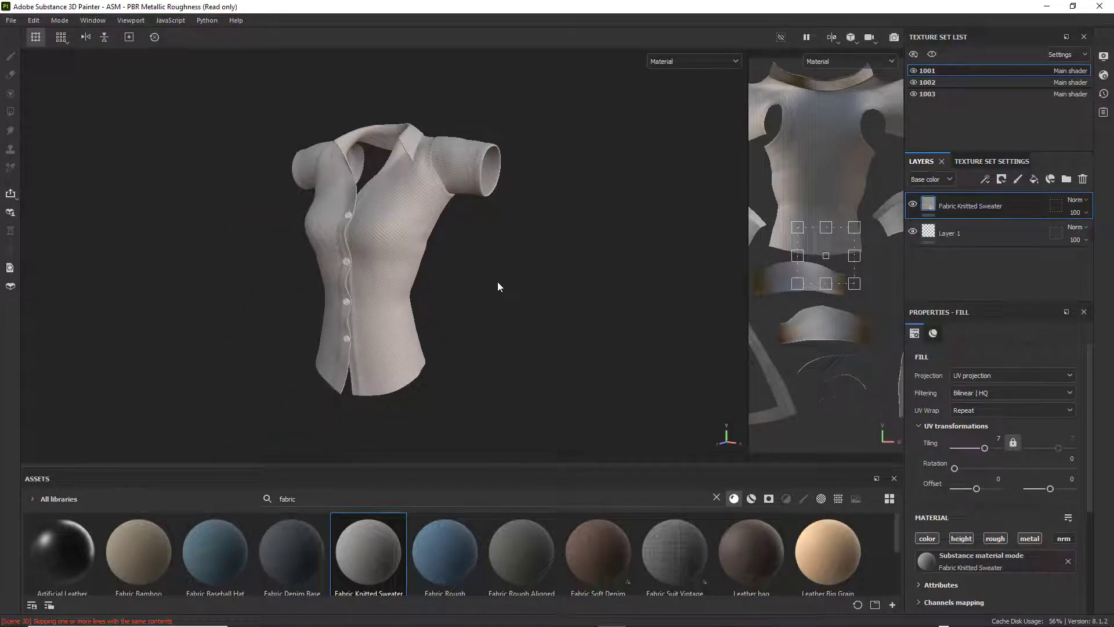
{"action": "scroll", "coordinate": [498, 287], "scroll_direction": "up", "scroll_amount": 5}
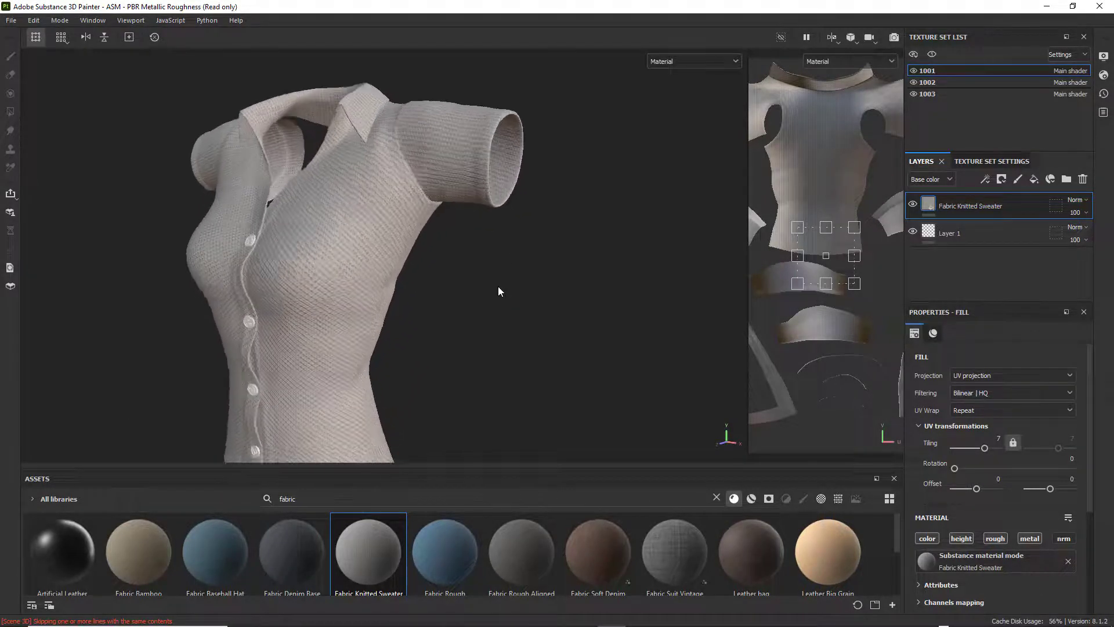
{"action": "scroll", "coordinate": [497, 288], "scroll_direction": "down", "scroll_amount": 4}
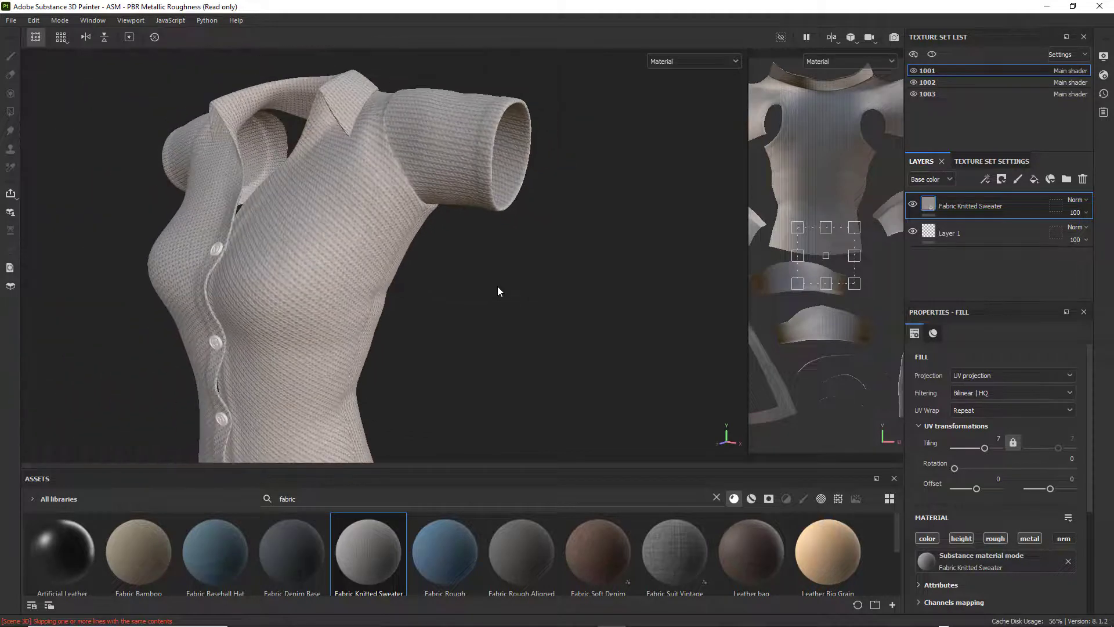
{"action": "scroll", "coordinate": [497, 287], "scroll_direction": "up", "scroll_amount": 4}
{"action": "left_click_drag", "start_coordinate": [497, 287], "coordinate": [407, 279], "text": "alt"}
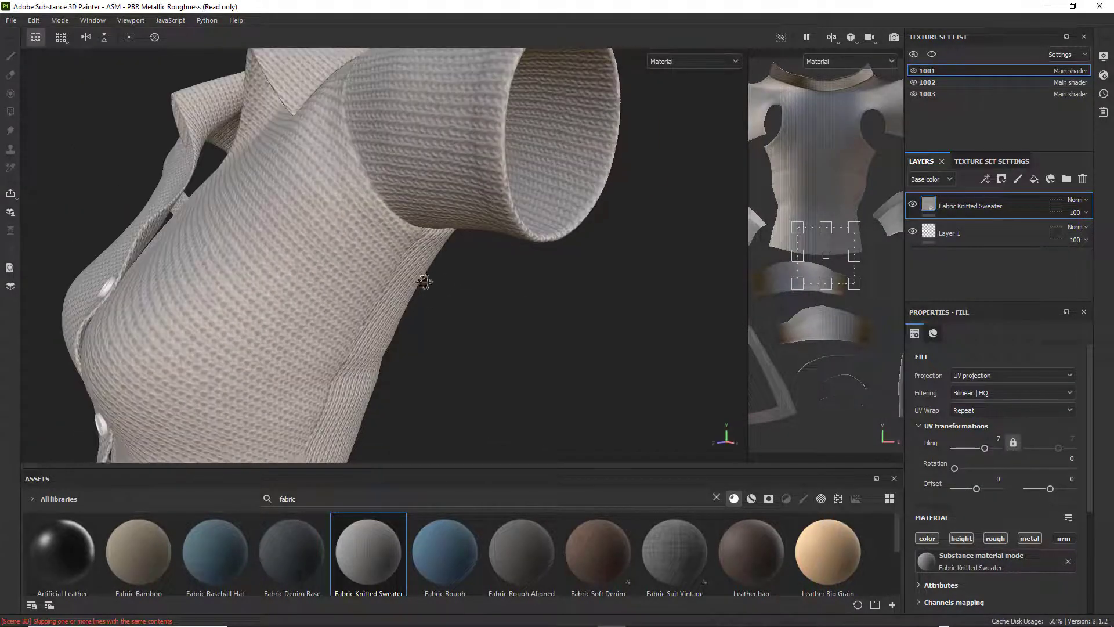
{"action": "scroll", "coordinate": [418, 288], "scroll_direction": "down", "scroll_amount": 2}
{"action": "scroll", "coordinate": [416, 283], "scroll_direction": "down", "scroll_amount": 3}
{"action": "middle_click_drag", "start_coordinate": [426, 283], "coordinate": [475, 212], "text": "alt"}
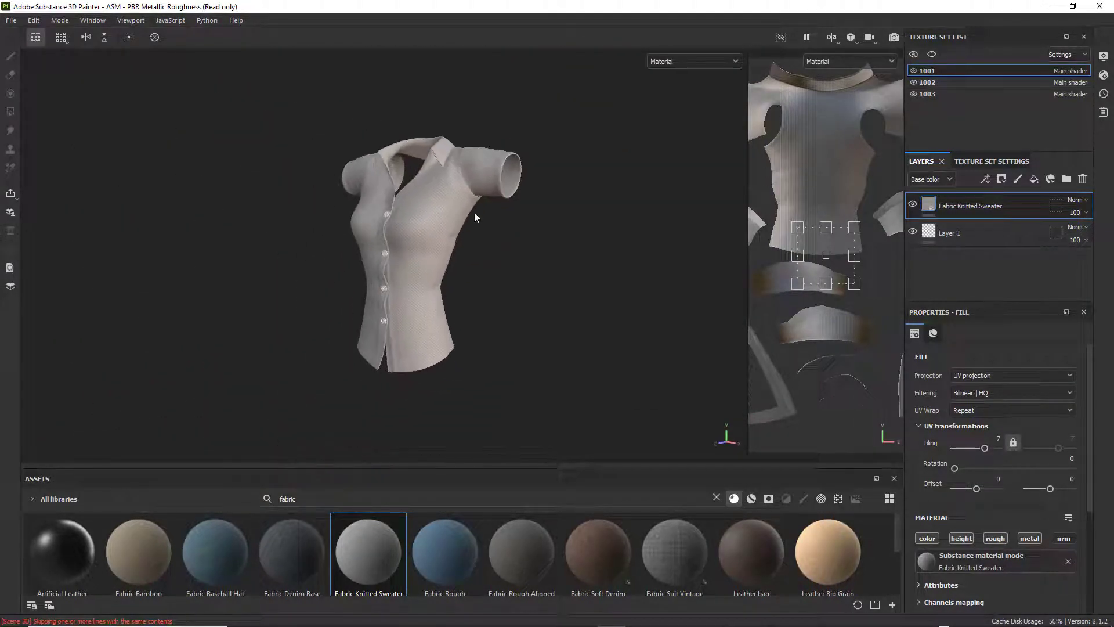
{"action": "scroll", "coordinate": [451, 246], "scroll_direction": "up", "scroll_amount": 3}
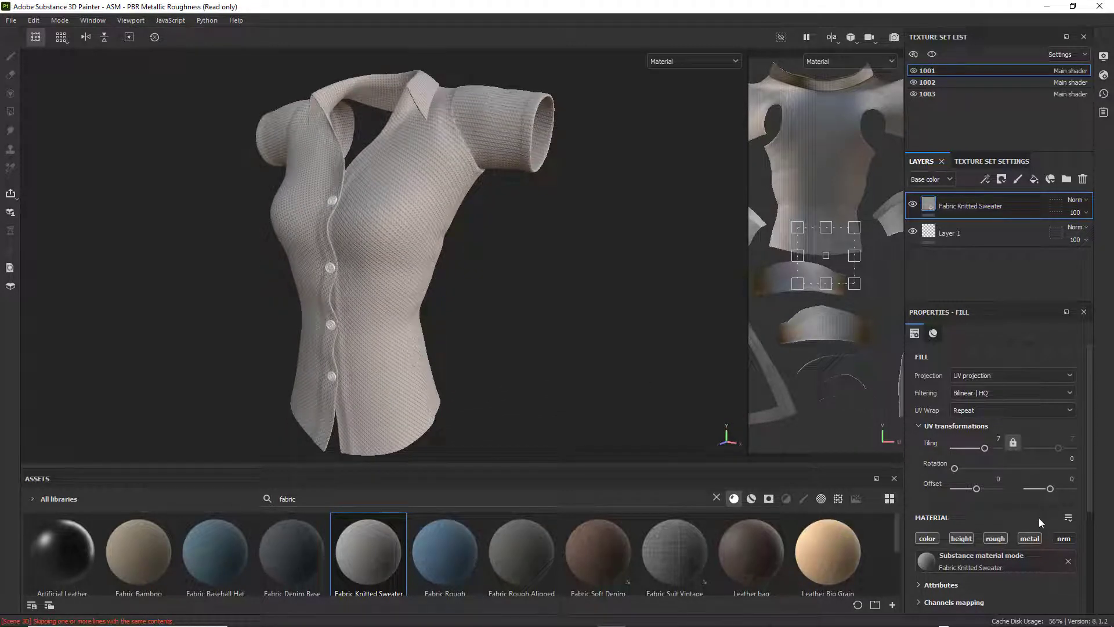
- Change the Fabric Color Top parameter of the Fabric Knitted Sweater fill to a muted teal, hex 79ADB2
{"action": "scroll", "coordinate": [1038, 516], "scroll_direction": "down", "scroll_amount": 2}
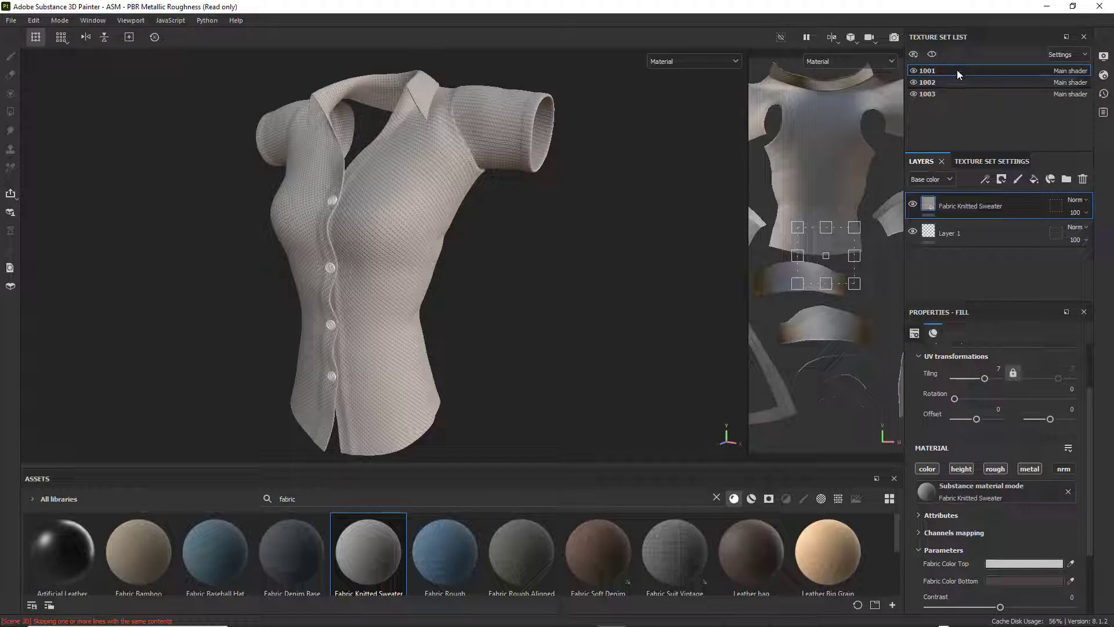
{"action": "scroll", "coordinate": [998, 534], "scroll_direction": "down", "scroll_amount": 2}
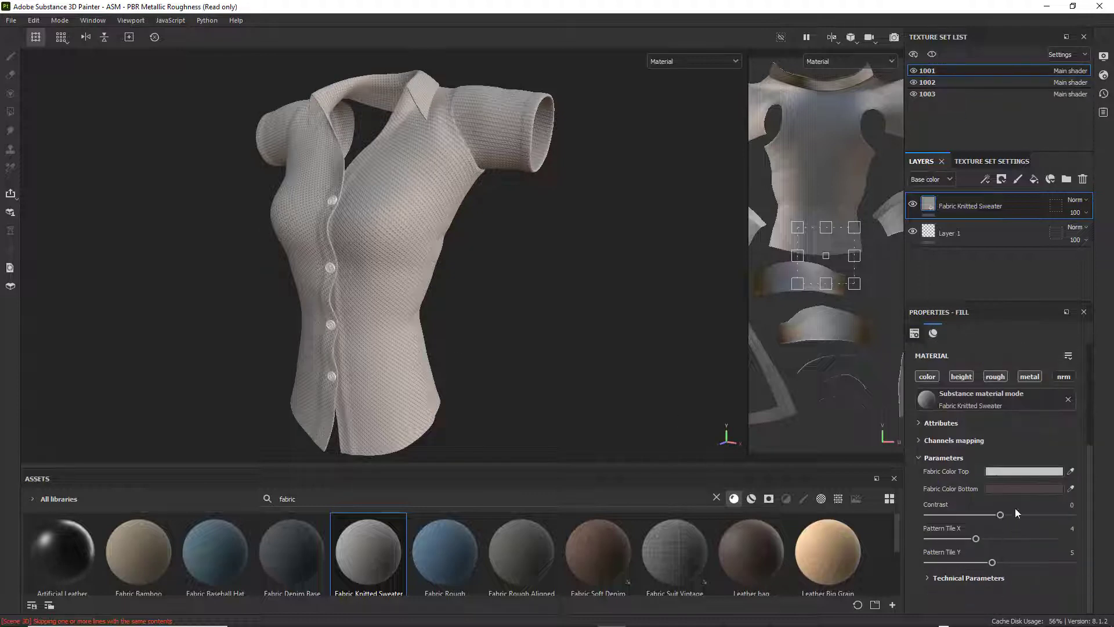
{"action": "left_click", "coordinate": [1005, 471]}
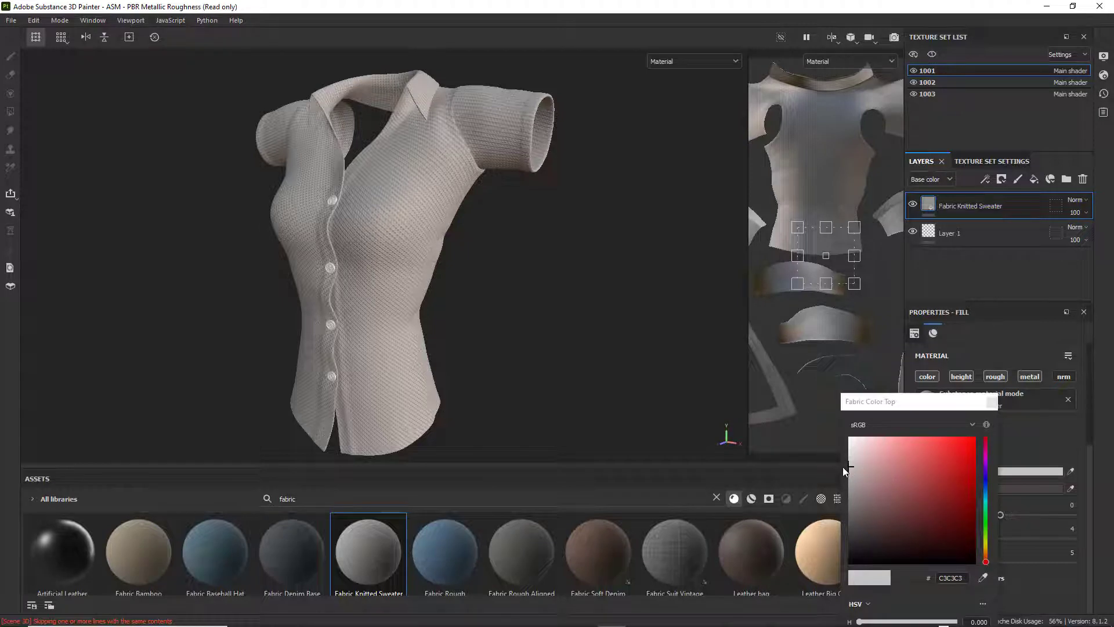
{"action": "left_click_drag", "start_coordinate": [872, 464], "coordinate": [889, 475]}
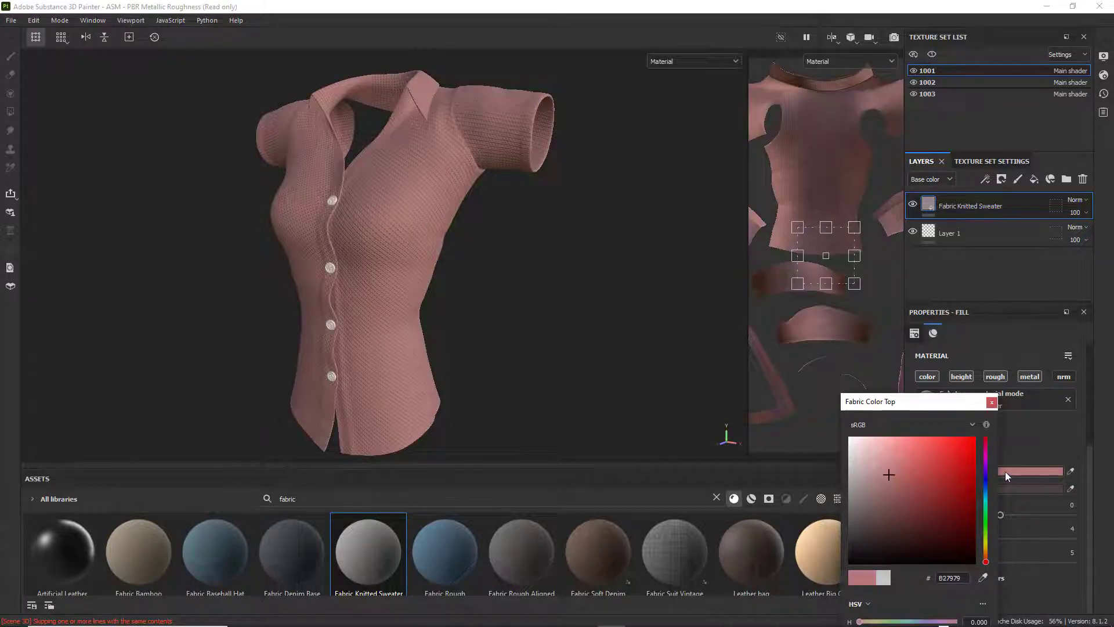
{"action": "mouse_move", "coordinate": [985, 477]}
{"action": "left_mouse_down"}
{"action": "mouse_move", "coordinate": [989, 460]}
{"action": "mouse_move", "coordinate": [994, 499]}
{"action": "left_mouse_up"}
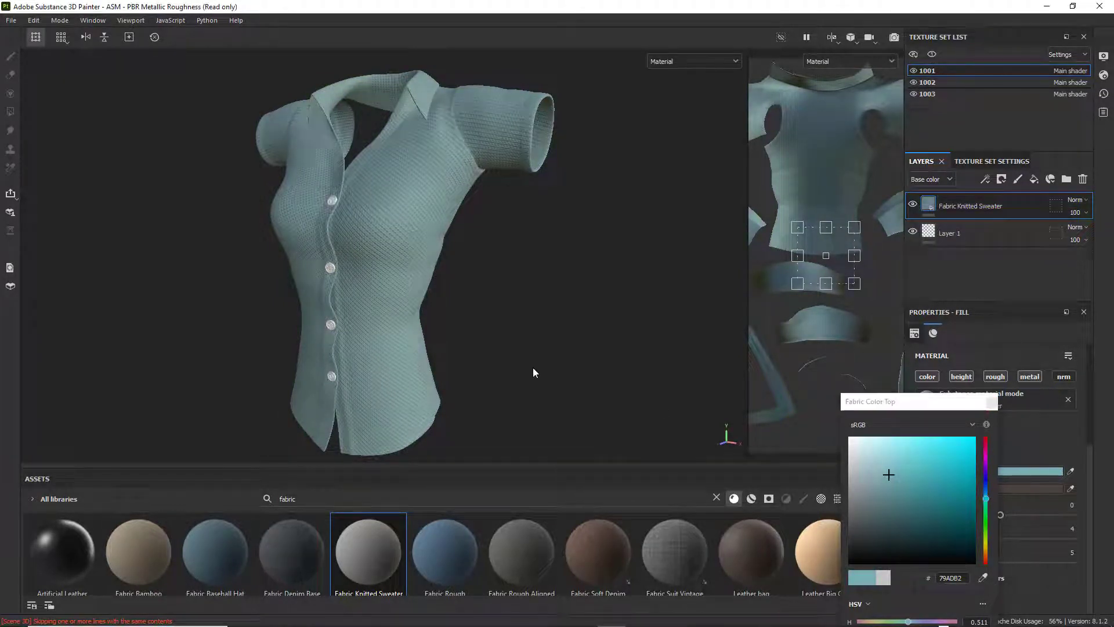
{"action": "left_click_drag", "start_coordinate": [532, 367], "coordinate": [575, 325], "text": "alt"}
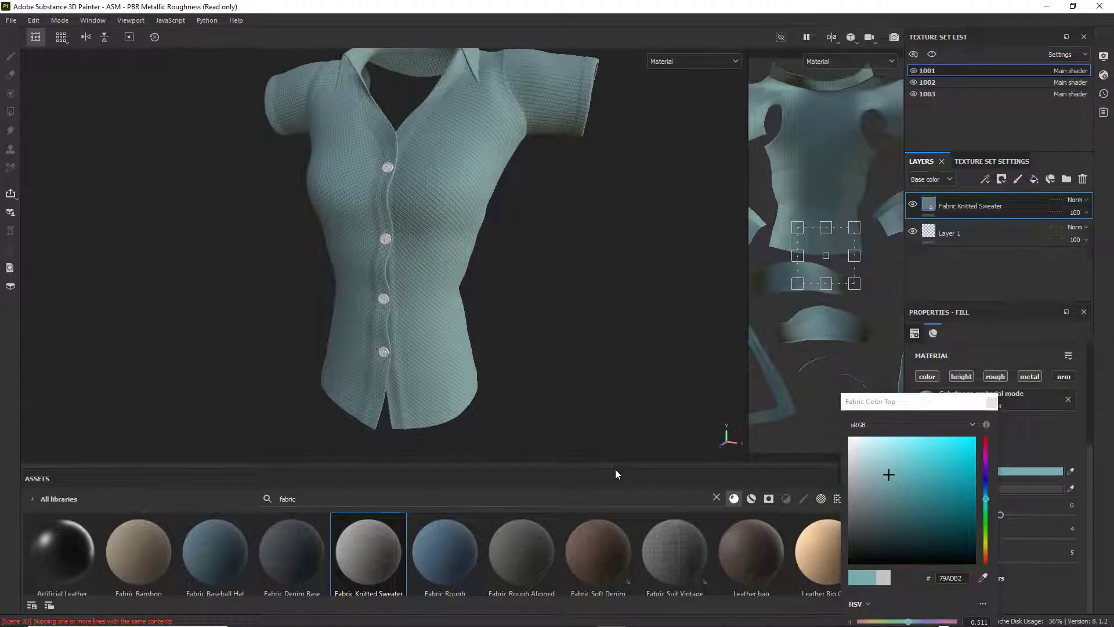
{"action": "scroll", "coordinate": [456, 255], "scroll_direction": "up", "scroll_amount": 8}
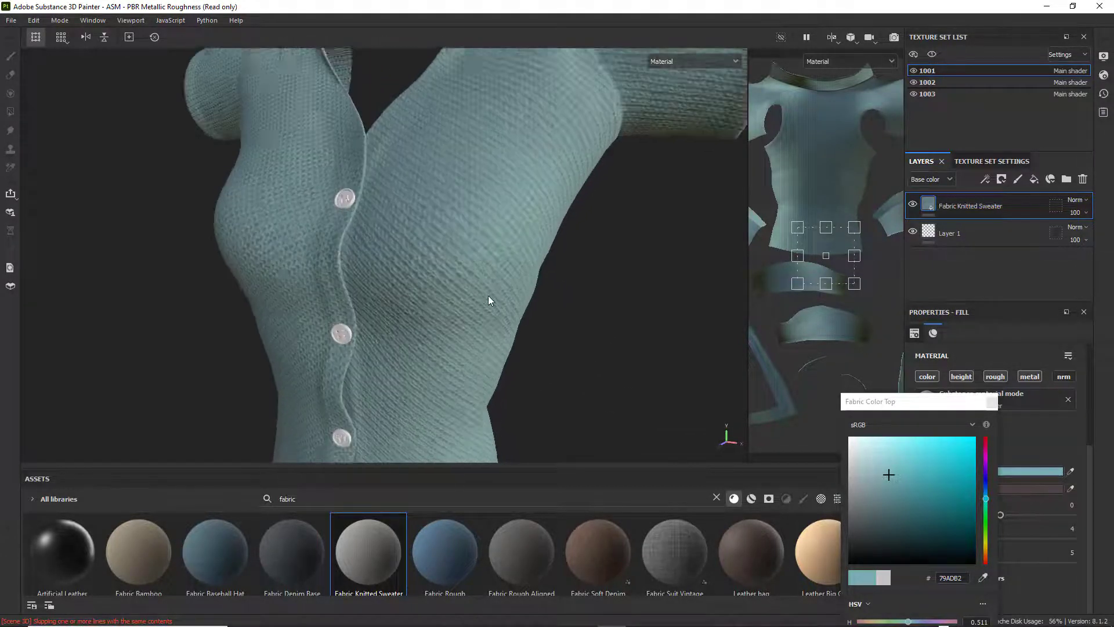
{"action": "scroll", "coordinate": [489, 300], "scroll_direction": "up", "scroll_amount": 3}
{"action": "middle_click_drag", "start_coordinate": [489, 300], "coordinate": [537, 322], "text": "alt"}
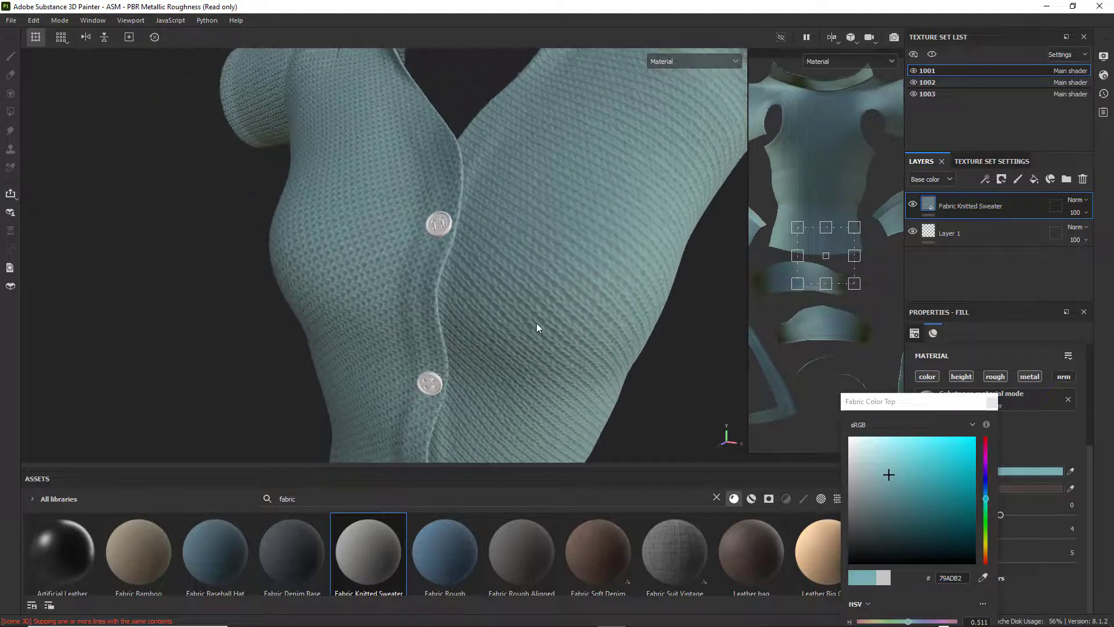
- Search the assets for "wood" and apply the Wood Walnut material to the shirt's buttons
{"action": "scroll", "coordinate": [505, 535], "scroll_direction": "down", "scroll_amount": 2}
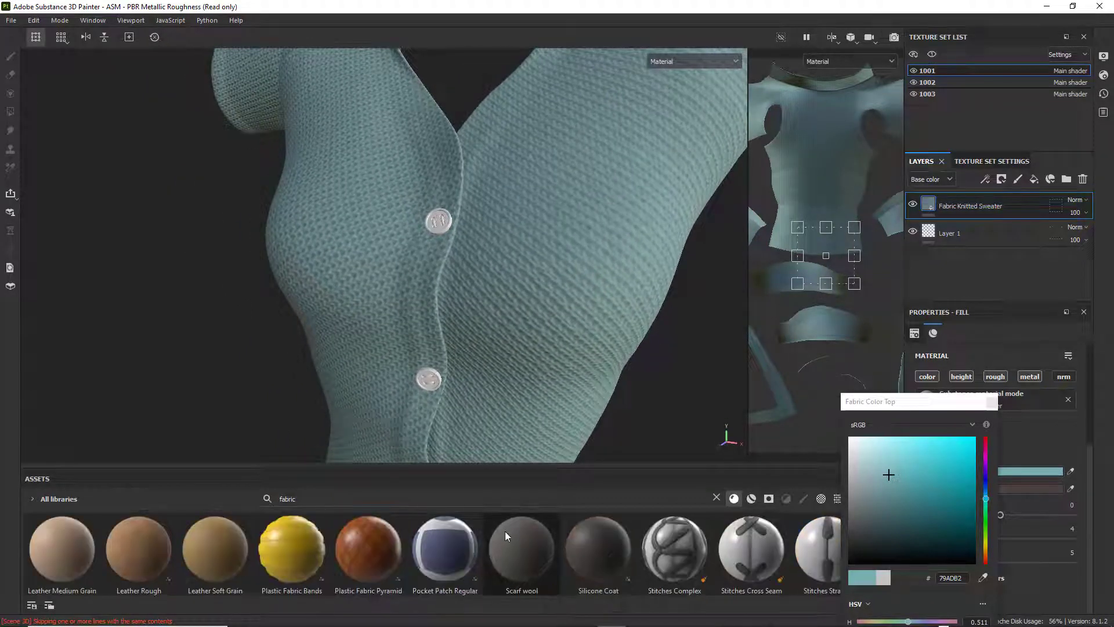
{"action": "double_click", "coordinate": [287, 499]}
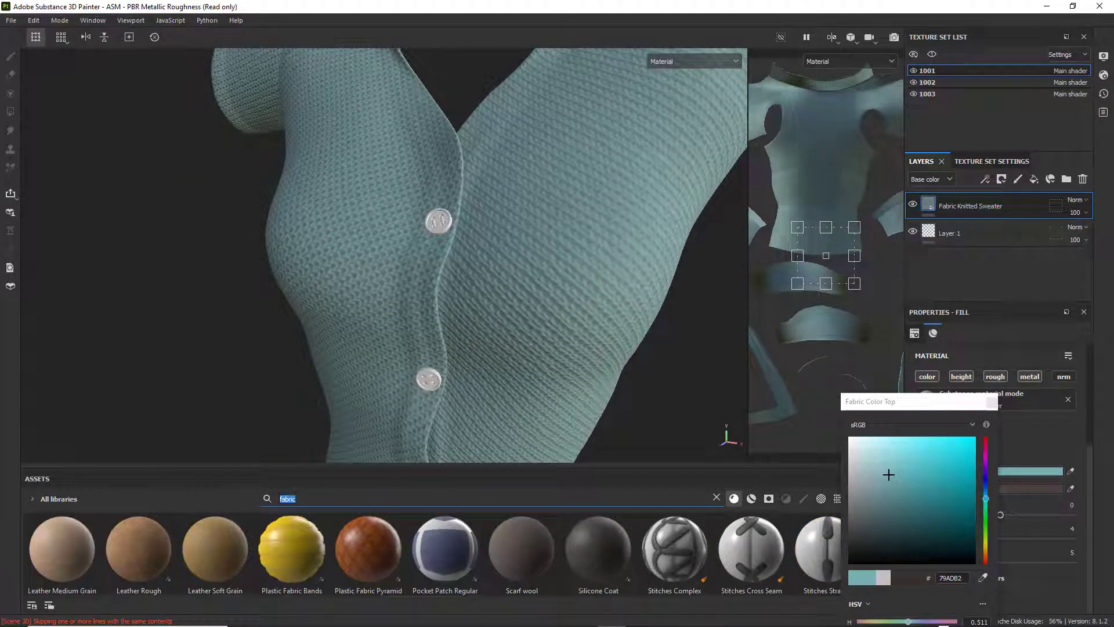
{"action": "type", "text": "w"}
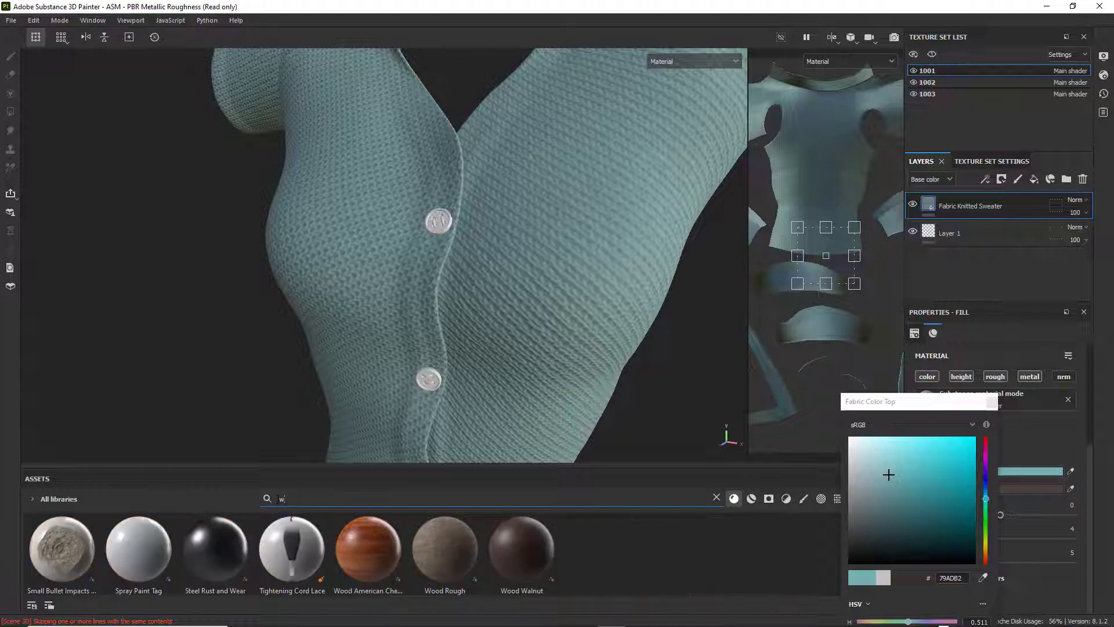
{"action": "type", "text": "ood"}
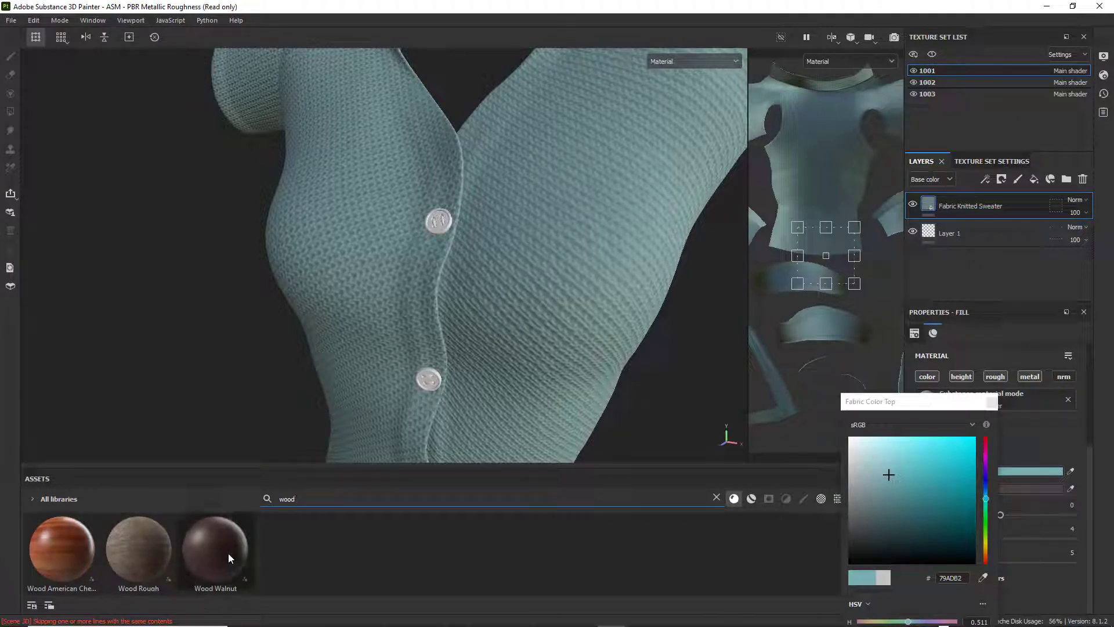
{"action": "left_click_drag", "start_coordinate": [210, 549], "coordinate": [445, 214]}
{"action": "scroll", "coordinate": [478, 323], "scroll_direction": "down", "scroll_amount": 2}
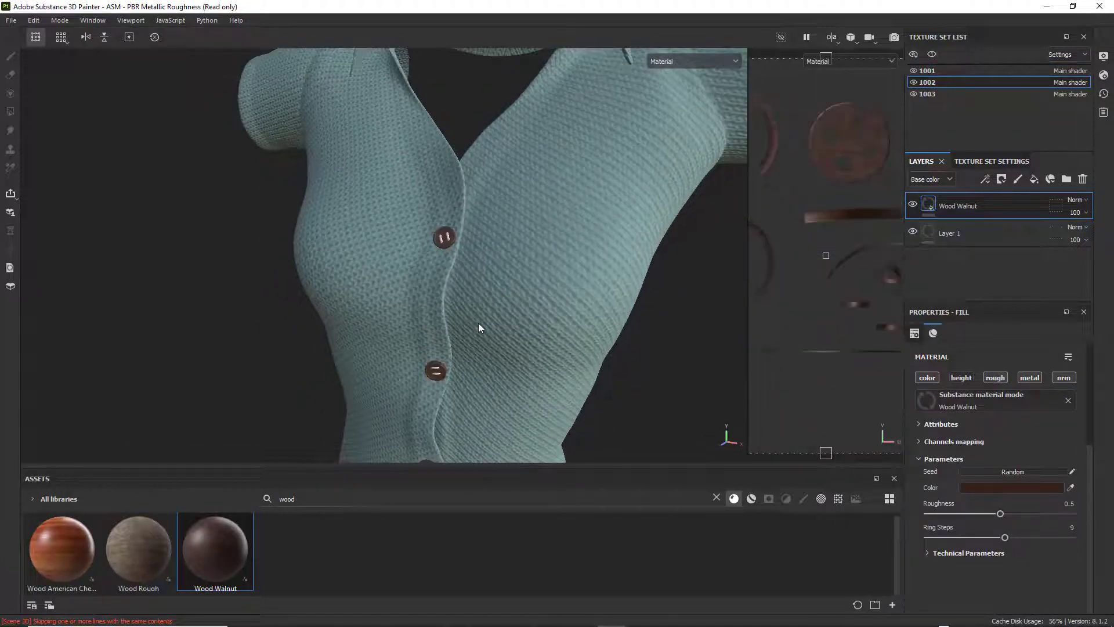
{"action": "scroll", "coordinate": [479, 318], "scroll_direction": "up", "scroll_amount": 5}
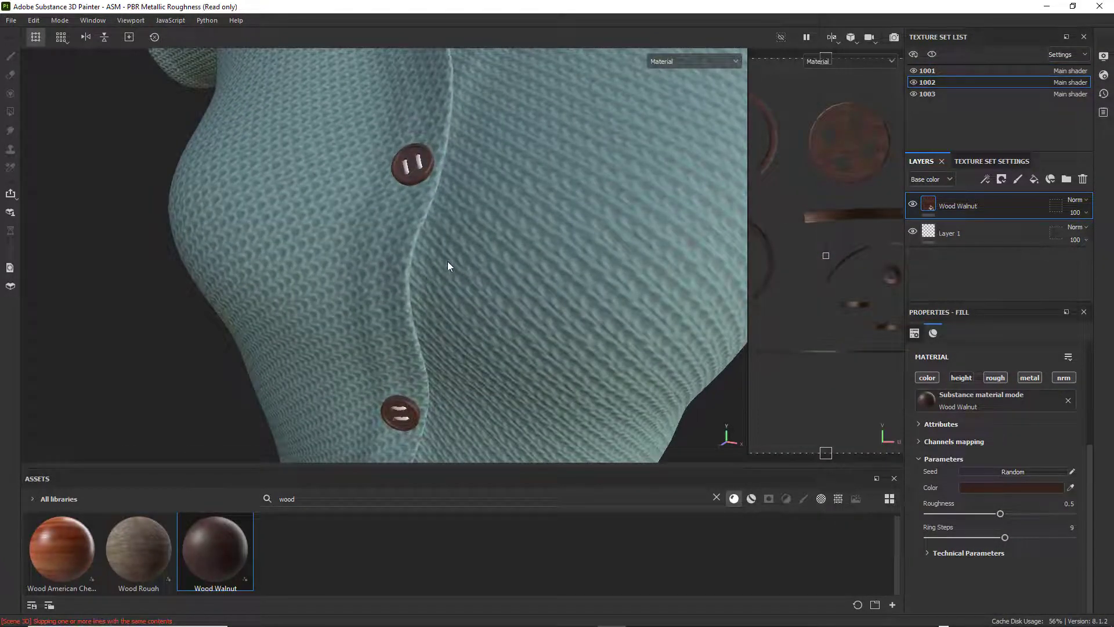
{"action": "scroll", "coordinate": [451, 263], "scroll_direction": "up", "scroll_amount": 4}
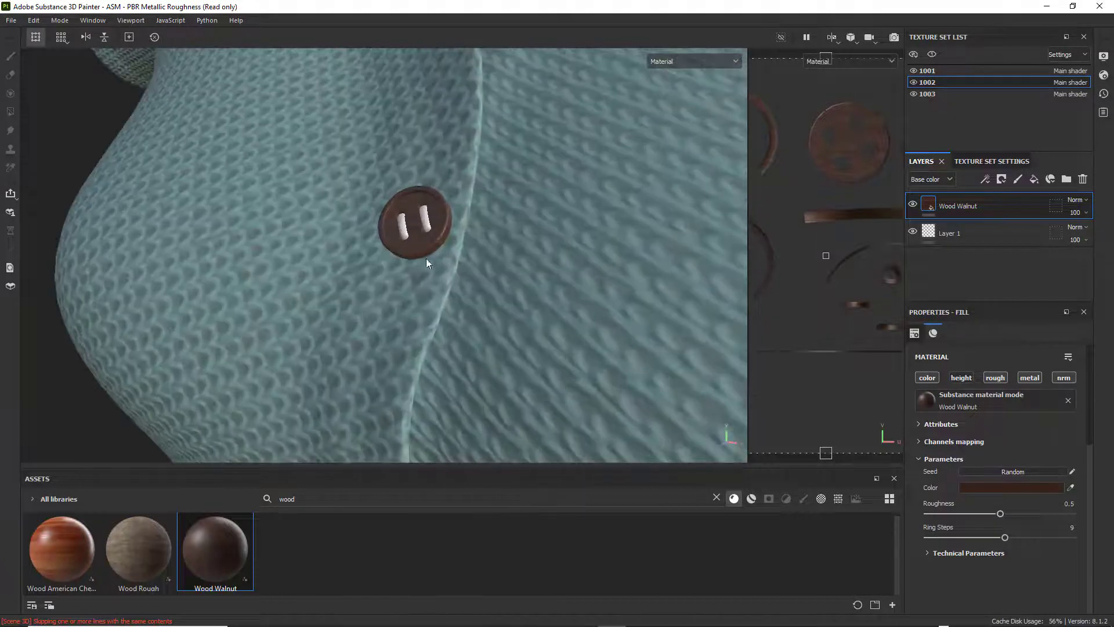
{"action": "left_click_drag", "start_coordinate": [426, 263], "coordinate": [487, 174], "text": "alt"}
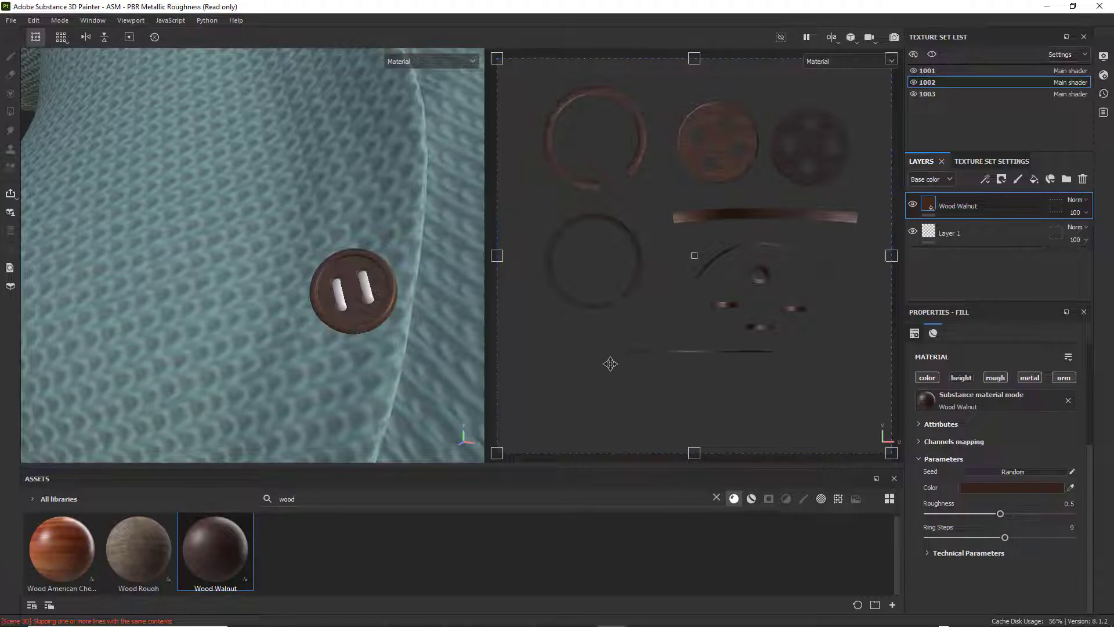
- Set the tiling of the Wood Walnut fill layer to 0.1
{"action": "scroll", "coordinate": [377, 363], "scroll_direction": "down", "scroll_amount": 5}
{"action": "left_click_drag", "start_coordinate": [378, 357], "coordinate": [292, 288], "text": "alt"}
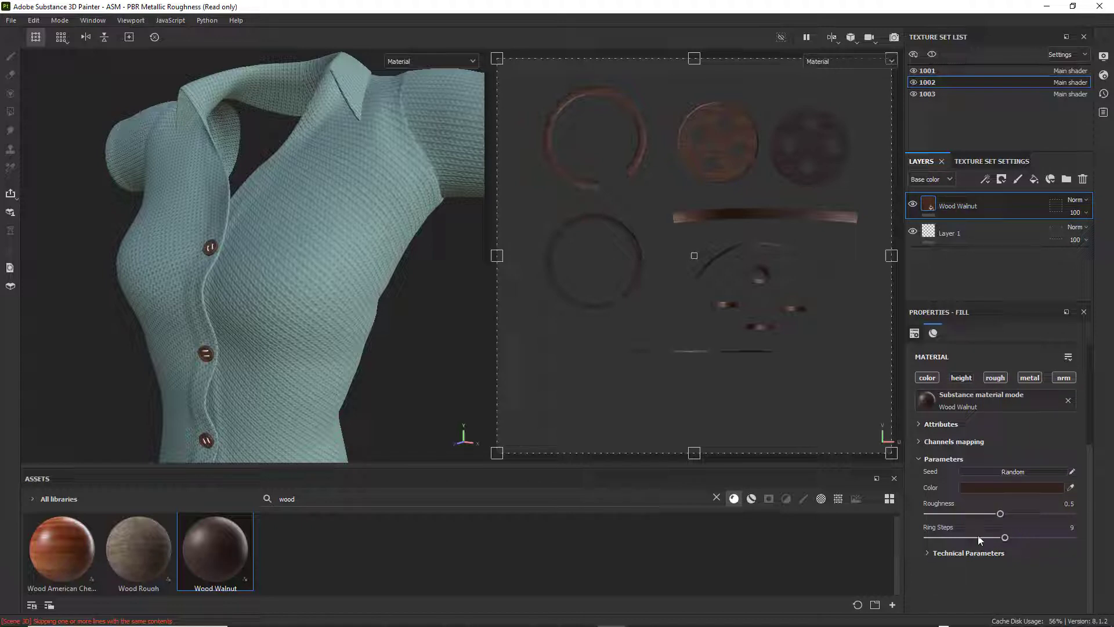
{"action": "scroll", "coordinate": [985, 538], "scroll_direction": "up", "scroll_amount": 5}
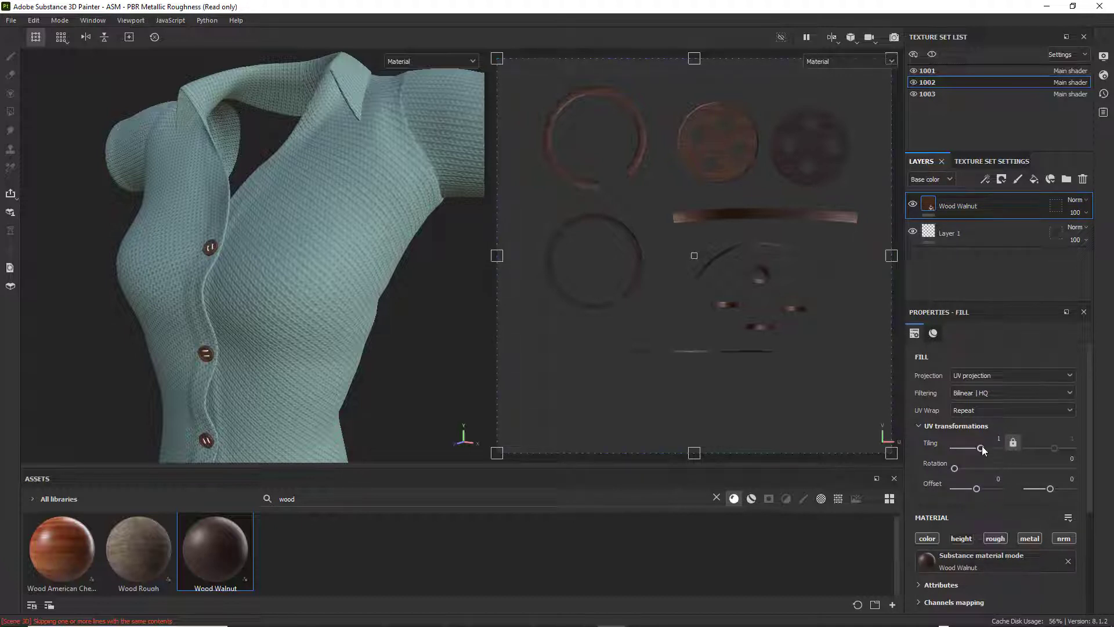
{"action": "left_click_drag", "start_coordinate": [980, 448], "coordinate": [979, 450]}
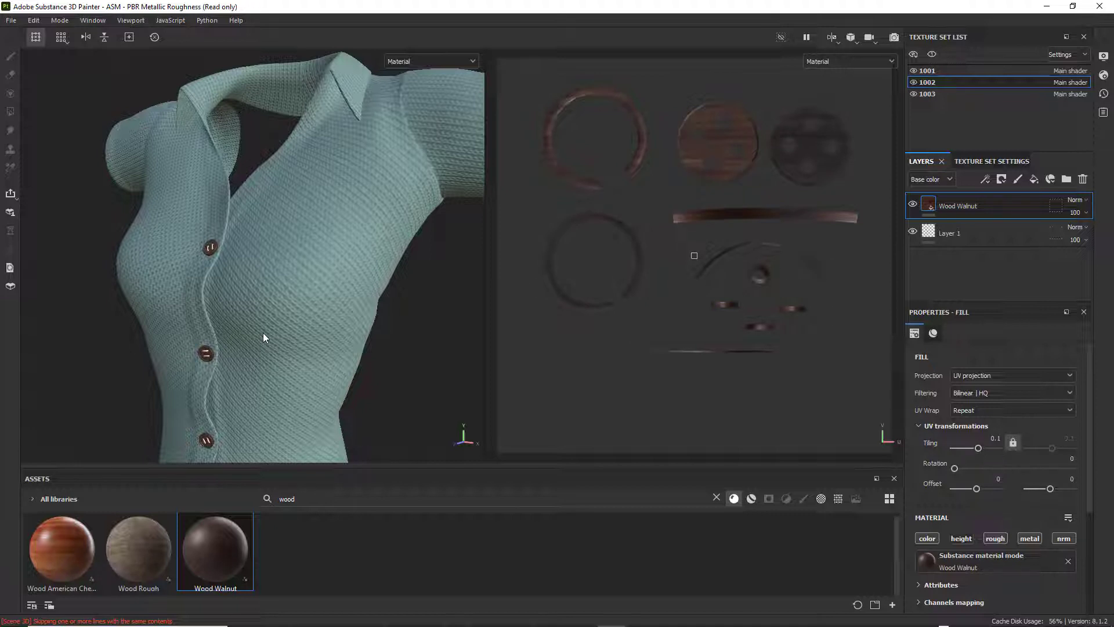
- Examine the wood grain on the buttons up close and check how they look on the whole shirt front
{"action": "scroll", "coordinate": [188, 299], "scroll_direction": "down", "scroll_amount": 2}
{"action": "scroll", "coordinate": [188, 299], "scroll_direction": "up", "scroll_amount": 10}
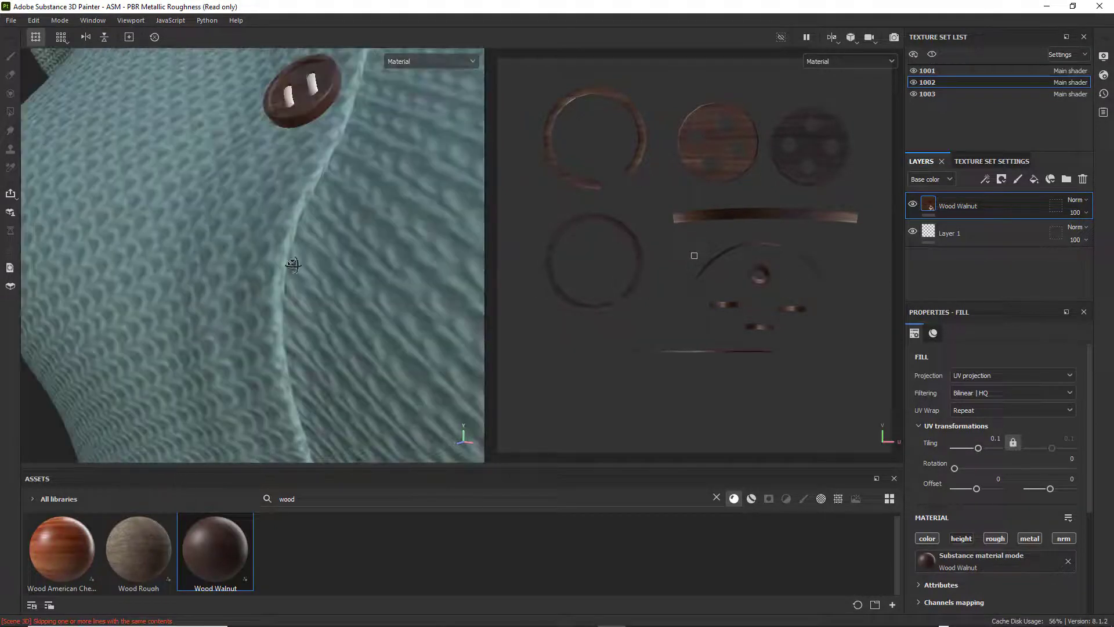
{"action": "left_click_drag", "start_coordinate": [314, 290], "coordinate": [300, 387], "text": "alt"}
{"action": "scroll", "coordinate": [302, 383], "scroll_direction": "down", "scroll_amount": 8}
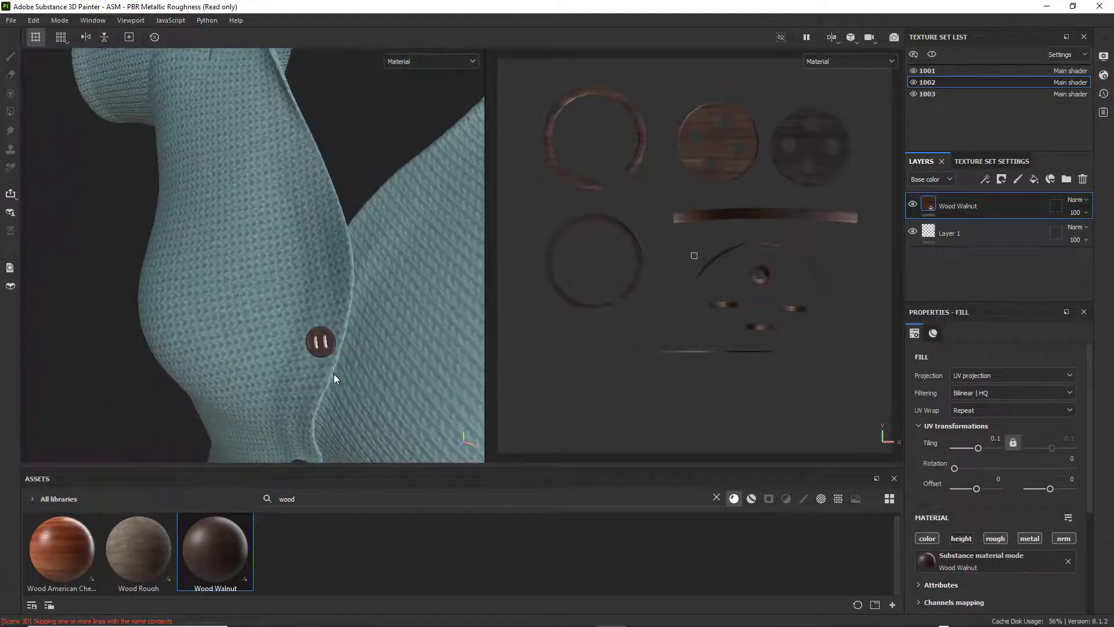
{"action": "scroll", "coordinate": [348, 362], "scroll_direction": "down", "scroll_amount": 6}
{"action": "middle_click_drag", "start_coordinate": [340, 383], "coordinate": [322, 242], "text": "alt"}
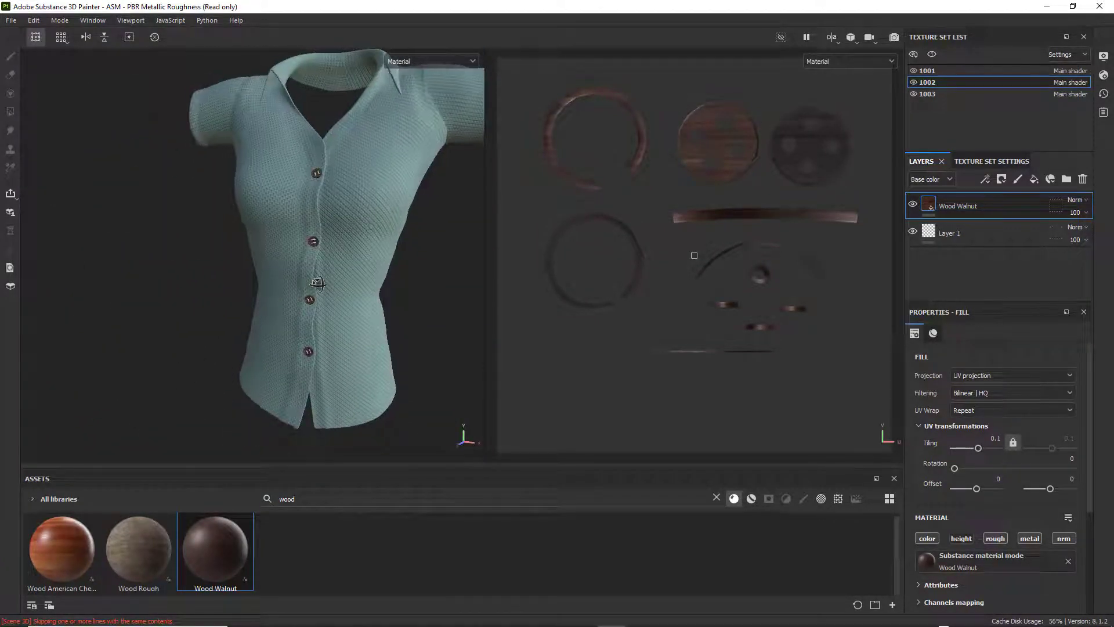
{"action": "scroll", "coordinate": [318, 278], "scroll_direction": "down", "scroll_amount": 3}
{"action": "scroll", "coordinate": [318, 273], "scroll_direction": "up", "scroll_amount": 8}
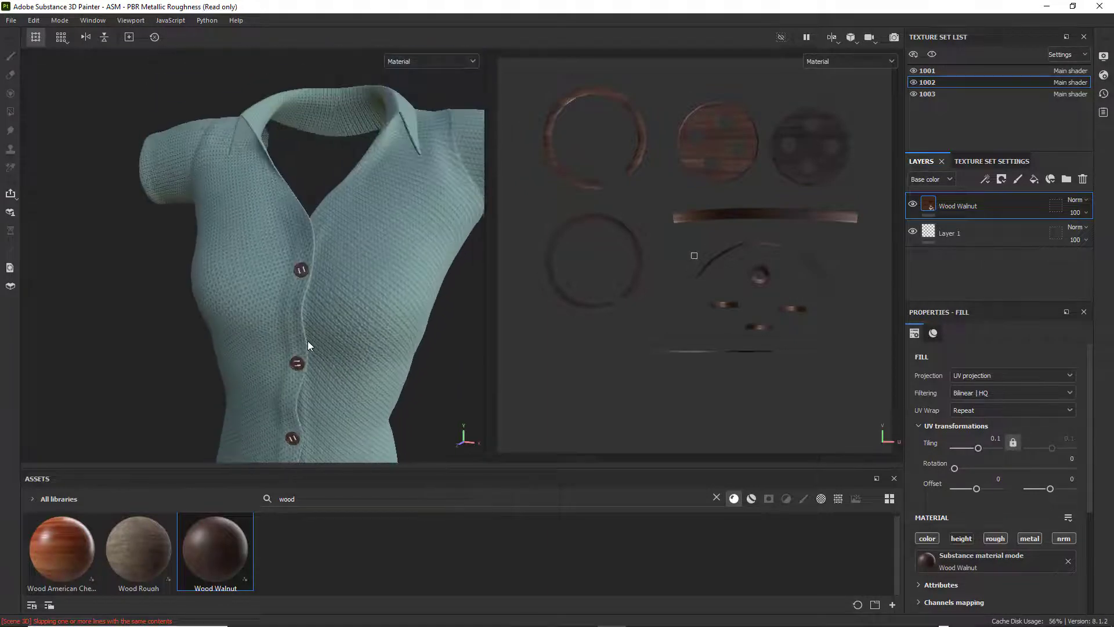
{"action": "scroll", "coordinate": [308, 354], "scroll_direction": "up", "scroll_amount": 6}
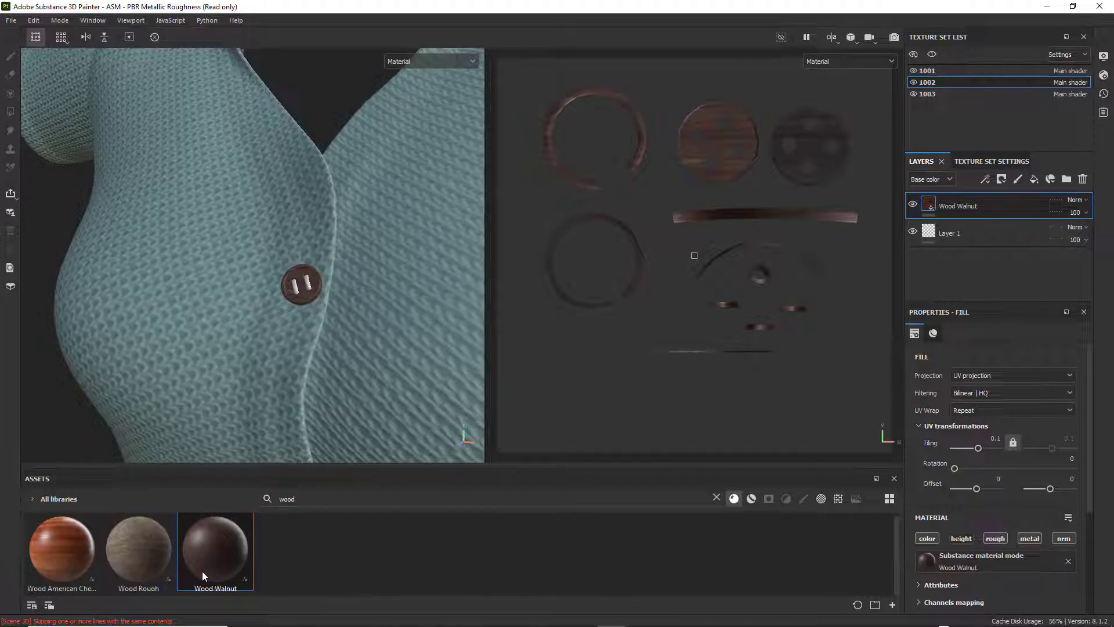
{"action": "scroll", "coordinate": [291, 400], "scroll_direction": "up", "scroll_amount": 2}
{"action": "scroll", "coordinate": [376, 238], "scroll_direction": "up", "scroll_amount": 3}
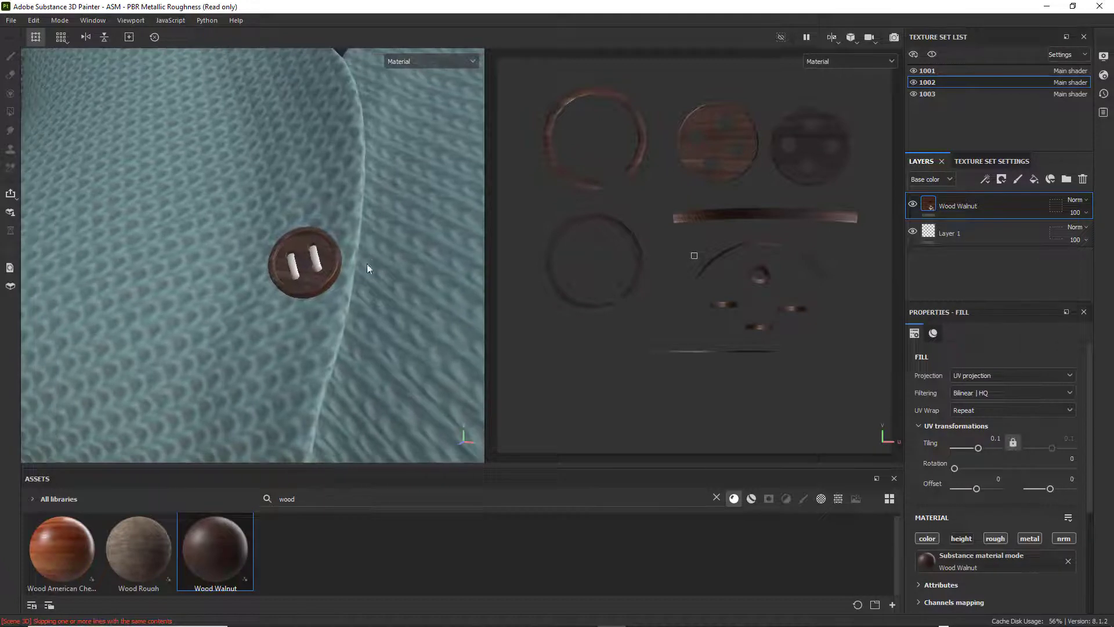
{"action": "left_click_drag", "start_coordinate": [372, 211], "coordinate": [379, 263], "text": "alt"}
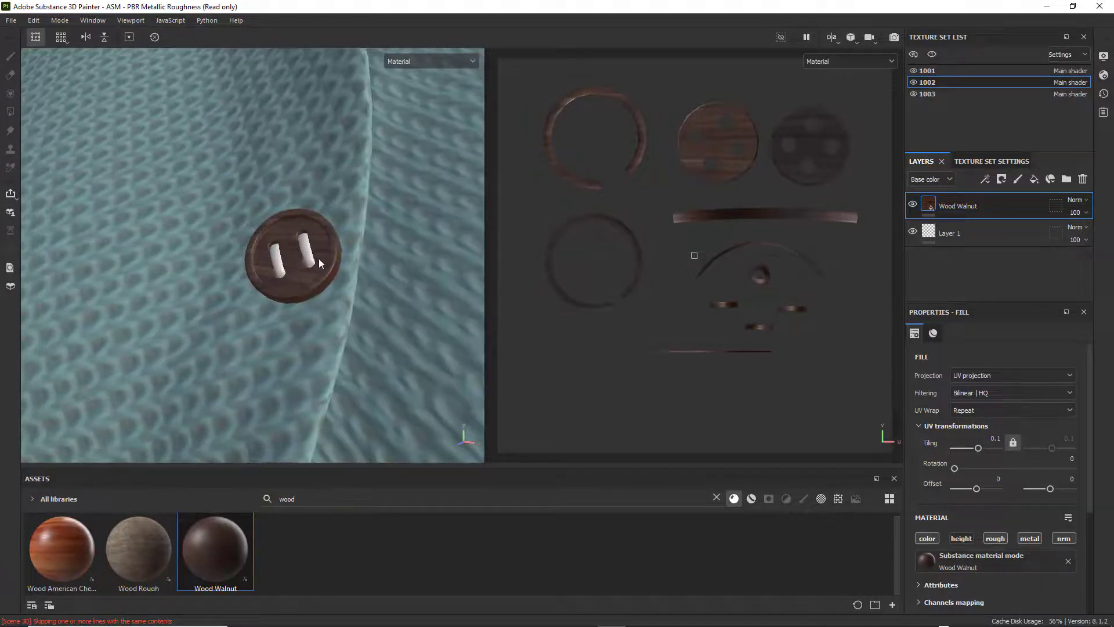
- Swap the buttons' fill material to Wood Rough and apply Wood Rough to the button threads as well
{"action": "left_click", "coordinate": [141, 542]}
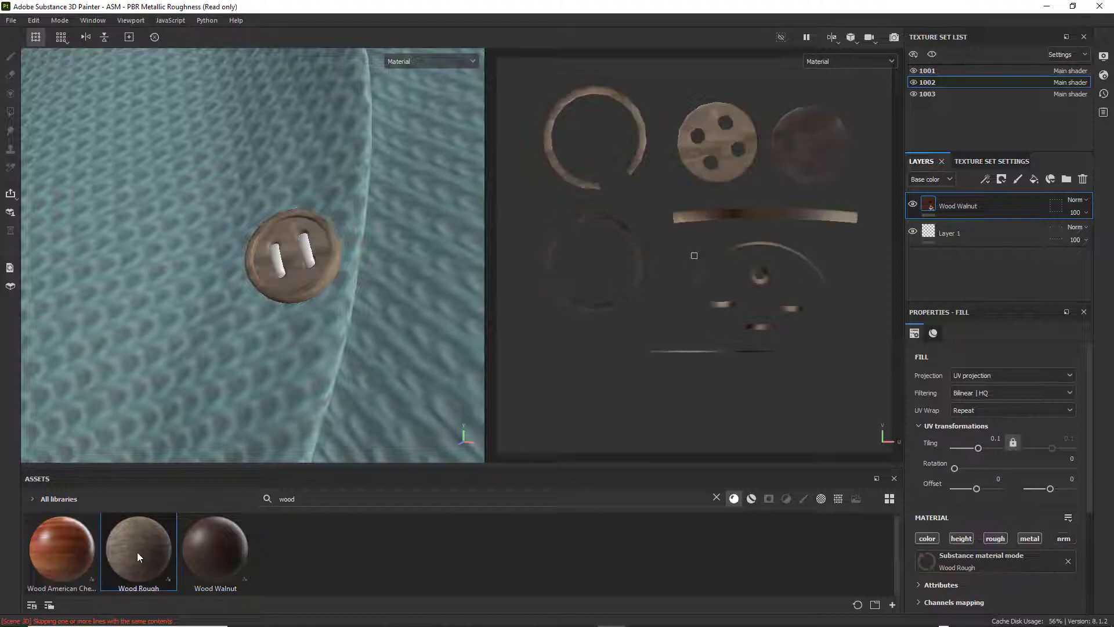
{"action": "left_click_drag", "start_coordinate": [137, 552], "coordinate": [276, 266]}
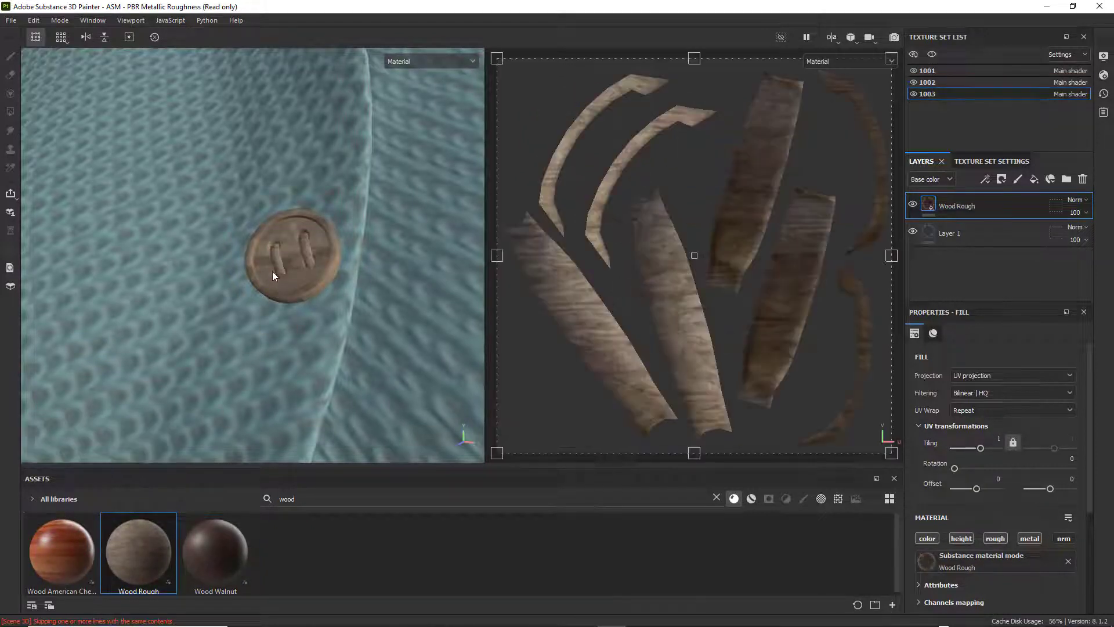
{"action": "scroll", "coordinate": [281, 340], "scroll_direction": "up", "scroll_amount": 5}
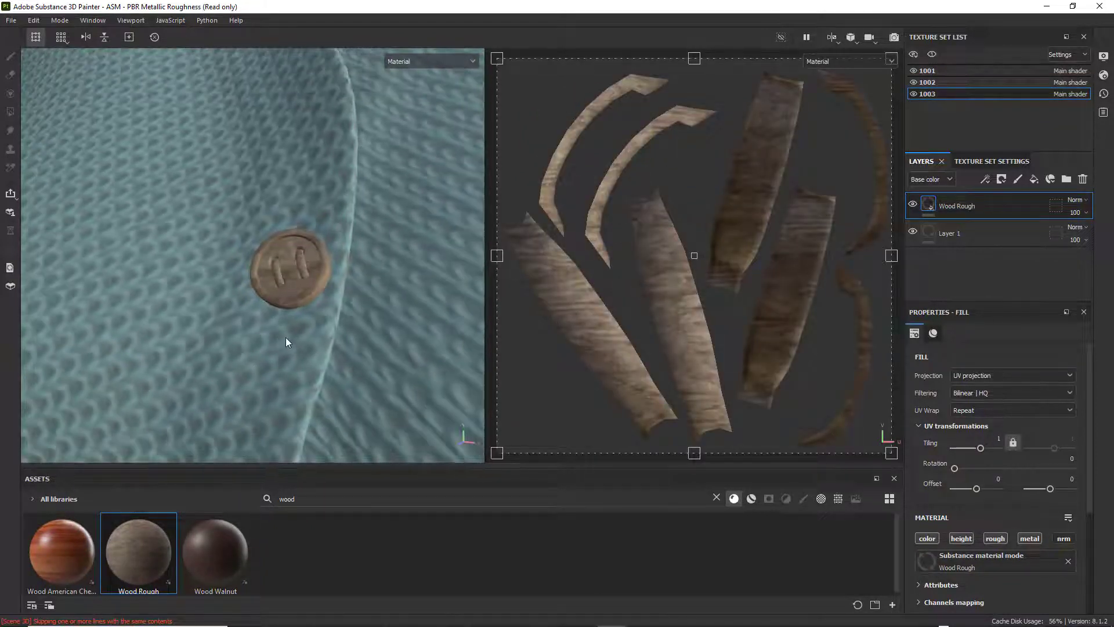
{"action": "scroll", "coordinate": [294, 335], "scroll_direction": "down", "scroll_amount": 10}
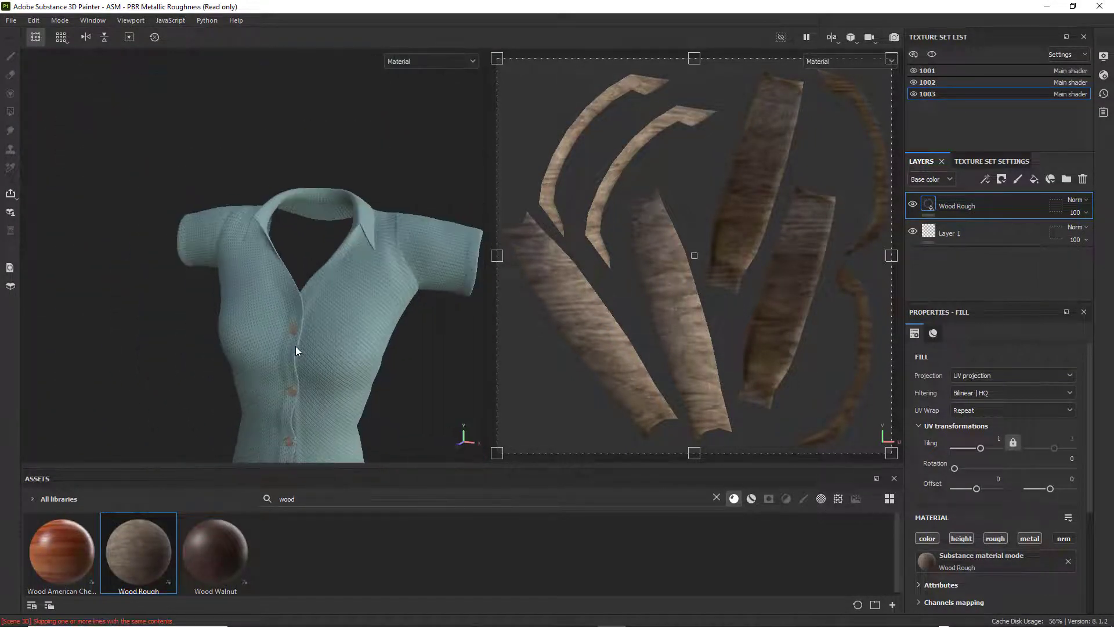
{"action": "scroll", "coordinate": [297, 342], "scroll_direction": "up", "scroll_amount": 8}
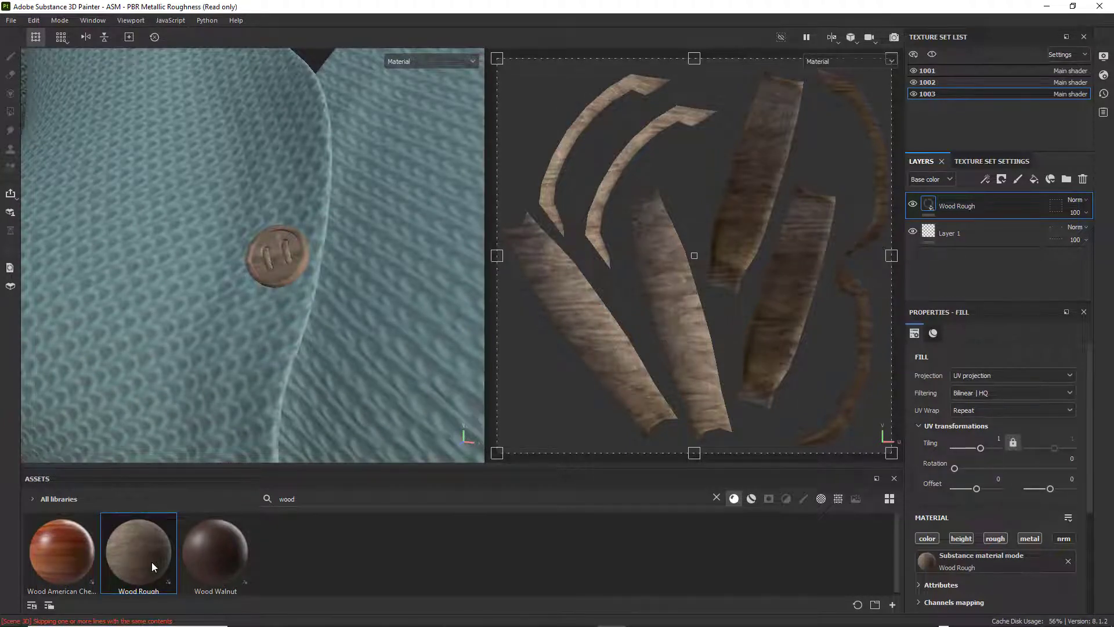
- Delete the Wood Rough fill layer from texture set 1003
{"action": "right_click", "coordinate": [954, 205]}
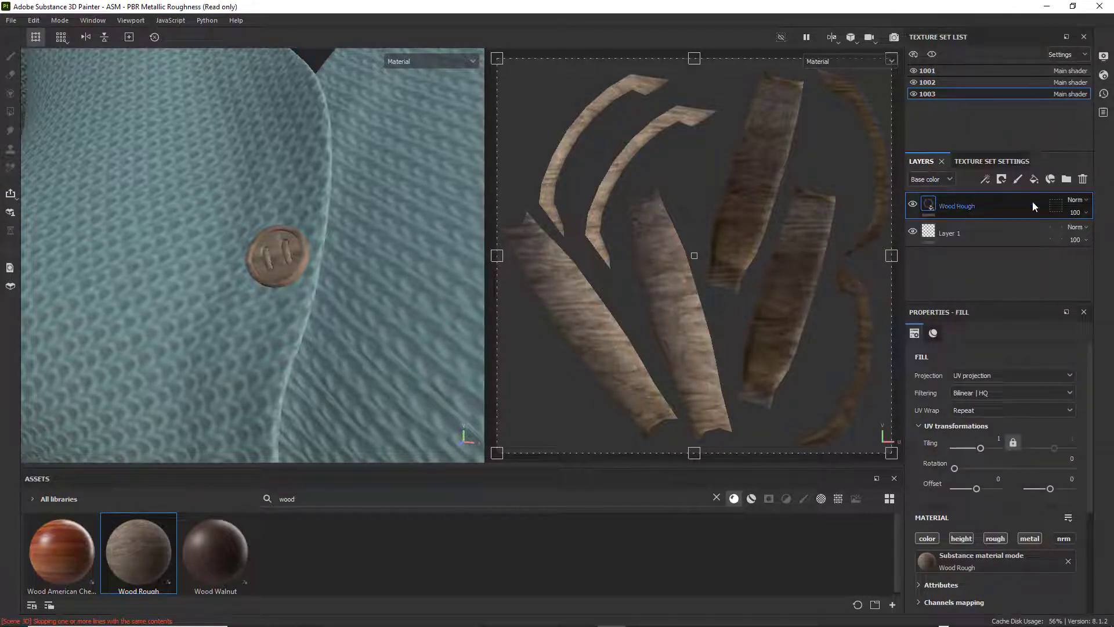
{"action": "left_click", "coordinate": [1083, 179]}
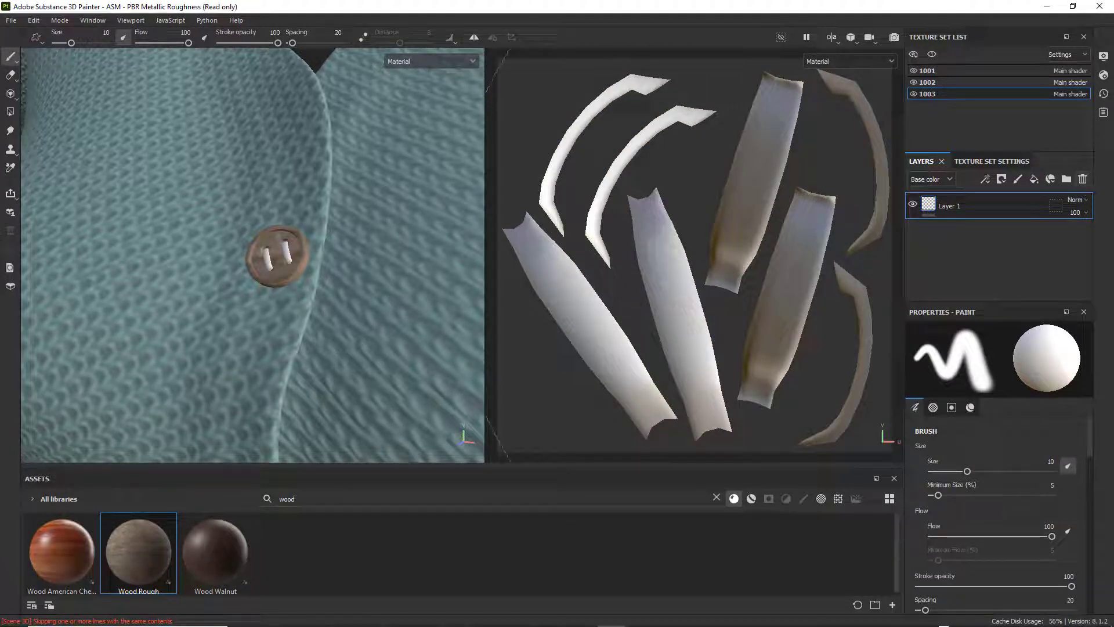
- Search the assets for "fabric" and apply the Scarf wool material to the button threads in set 1003
{"action": "left_click", "coordinate": [264, 499]}
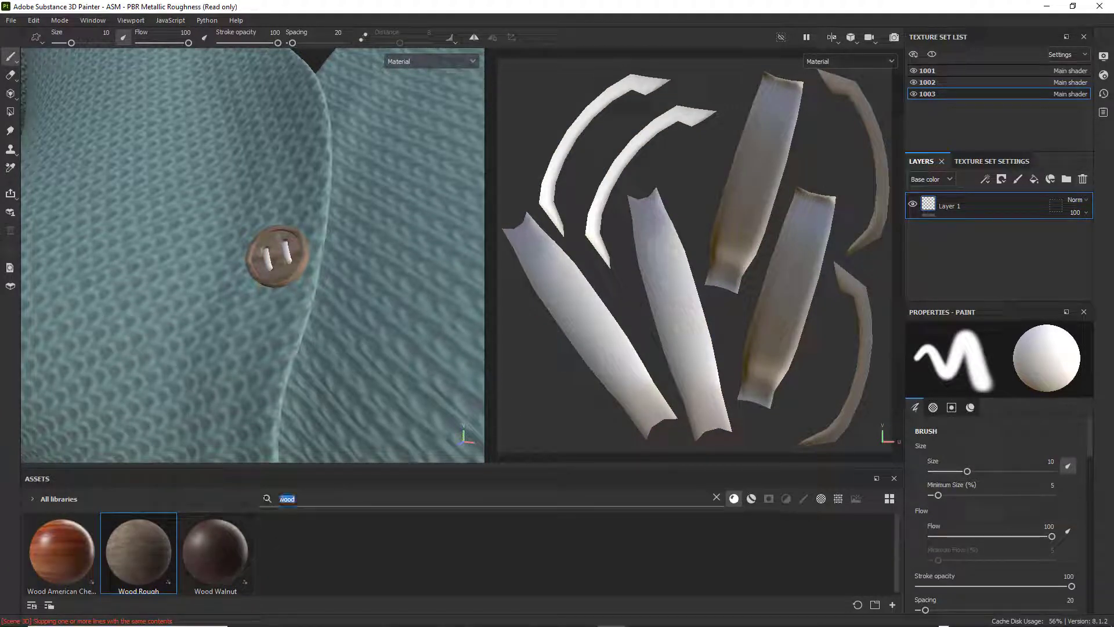
{"action": "type", "text": "fabric"}
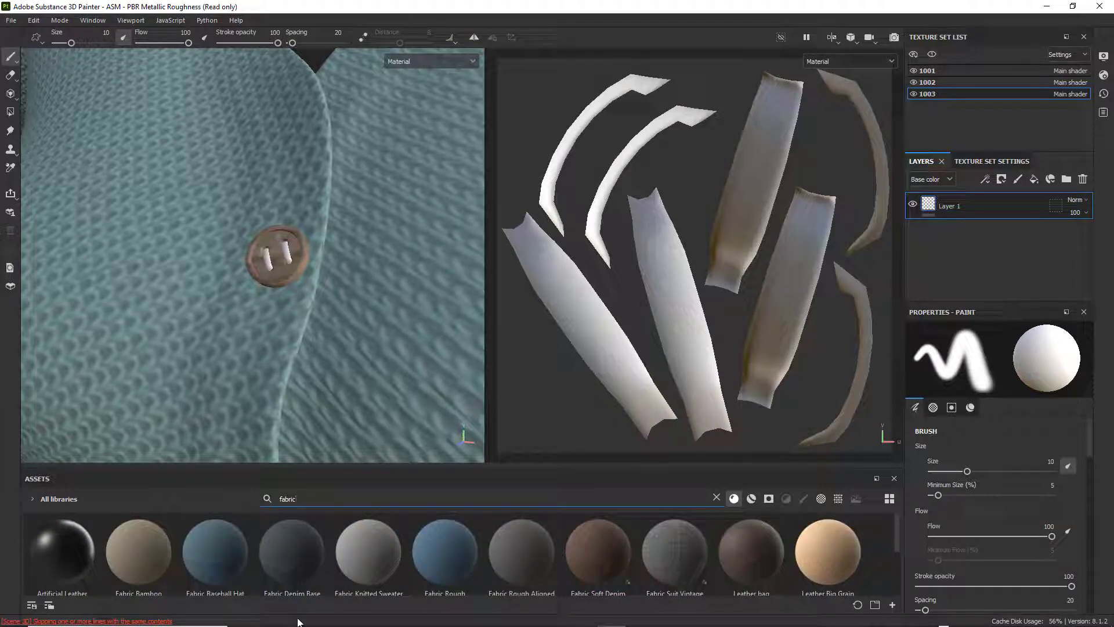
{"action": "scroll", "coordinate": [737, 554], "scroll_direction": "down", "scroll_amount": 2}
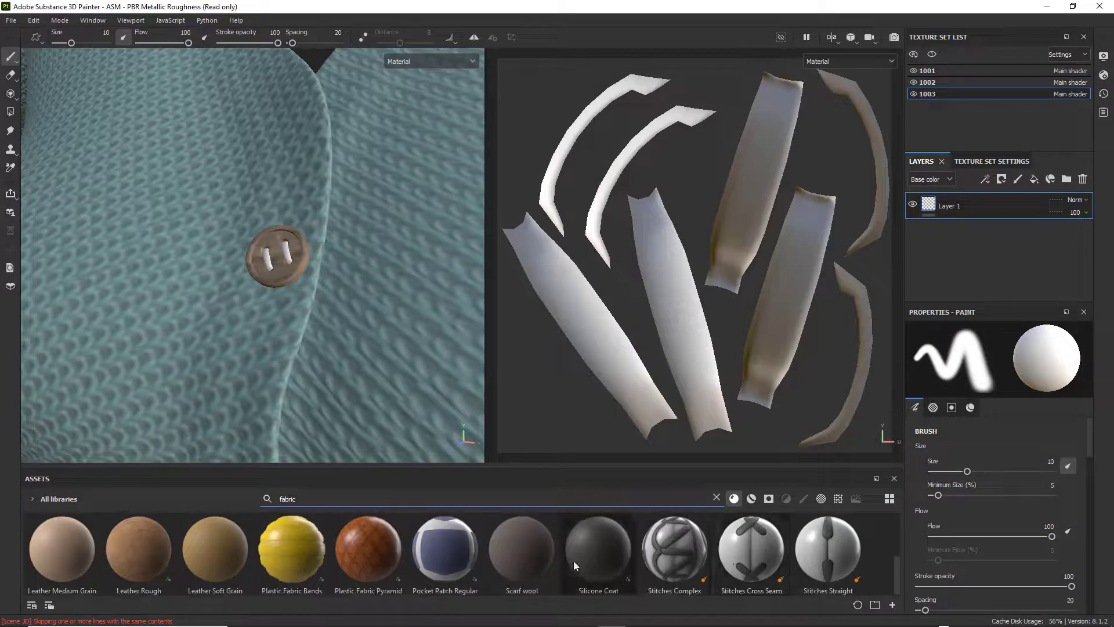
{"action": "mouse_move", "coordinate": [154, 535]}
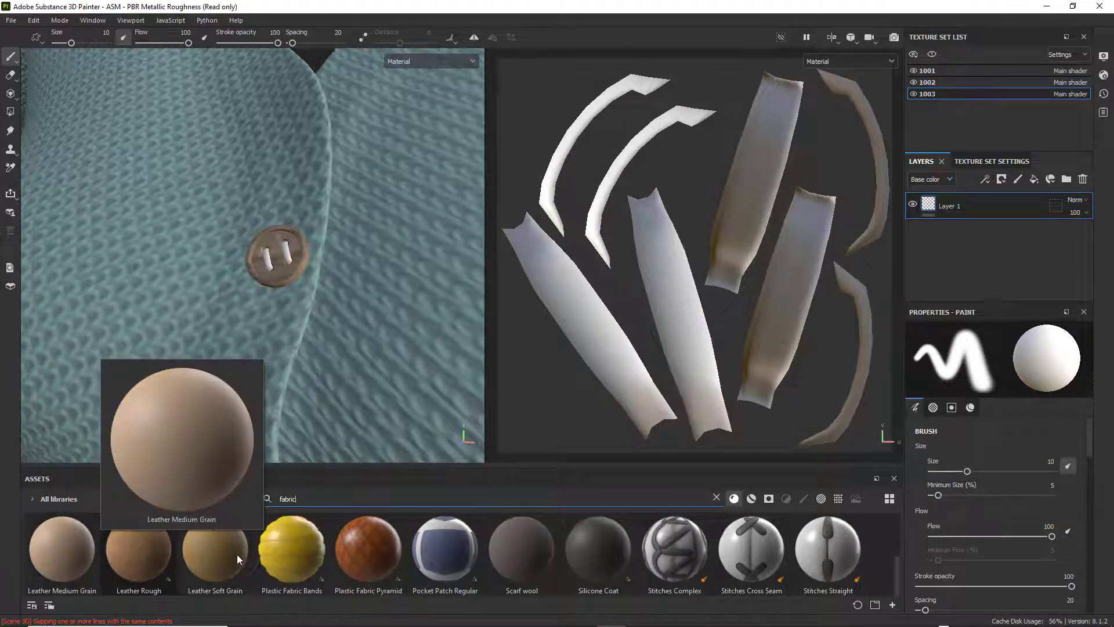
{"action": "scroll", "coordinate": [313, 555], "scroll_direction": "up", "scroll_amount": 2}
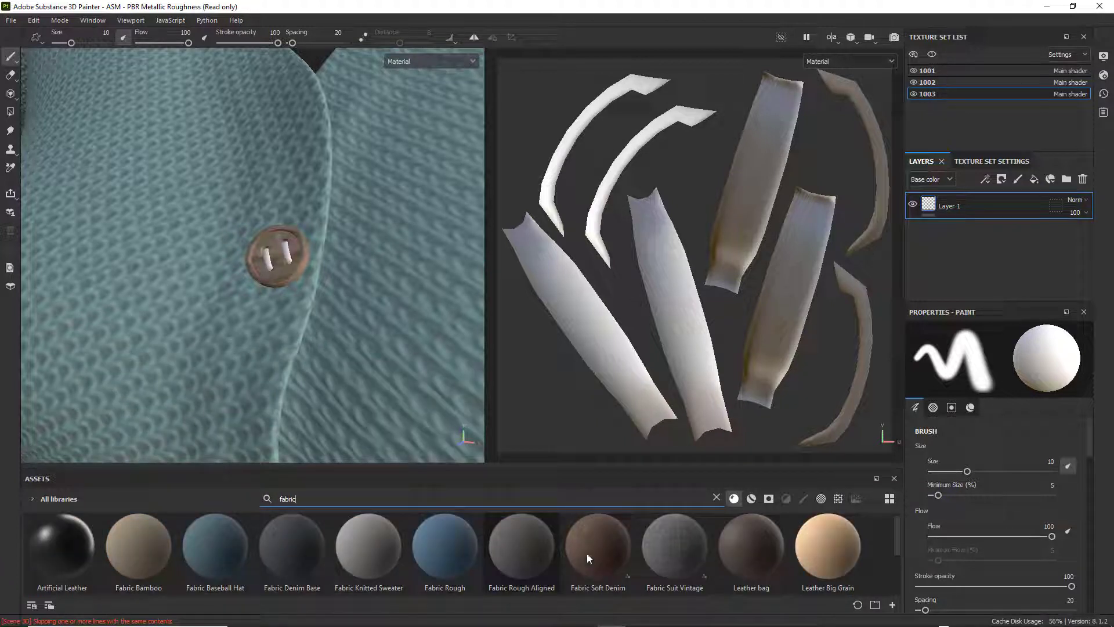
{"action": "scroll", "coordinate": [834, 559], "scroll_direction": "down", "scroll_amount": 2}
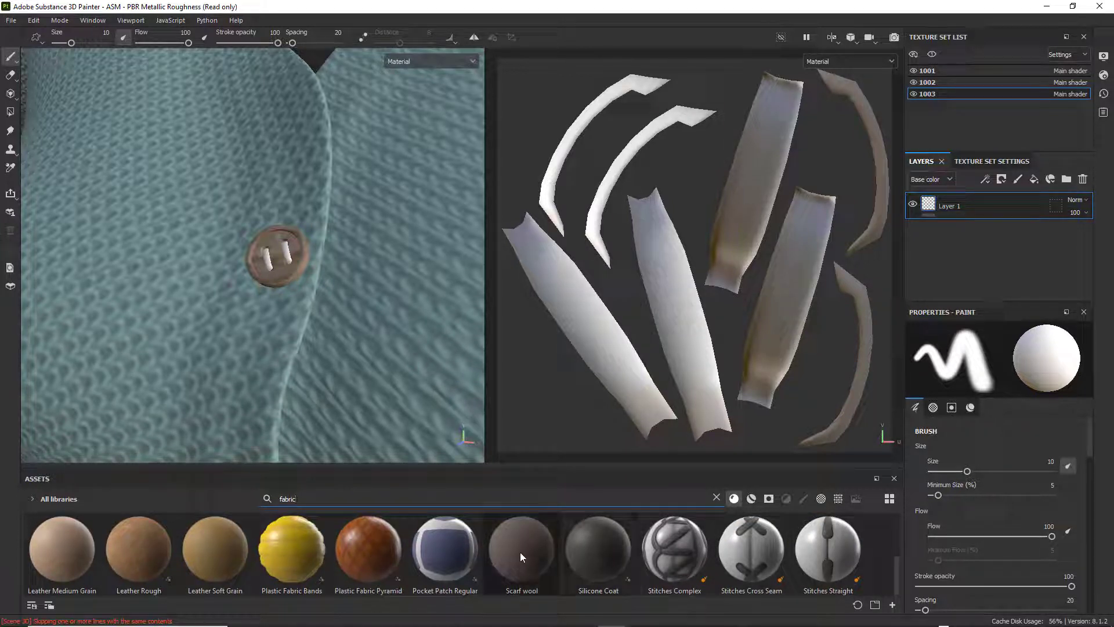
{"action": "left_click_drag", "start_coordinate": [520, 551], "coordinate": [289, 259]}
{"action": "scroll", "coordinate": [302, 284], "scroll_direction": "down", "scroll_amount": 2}
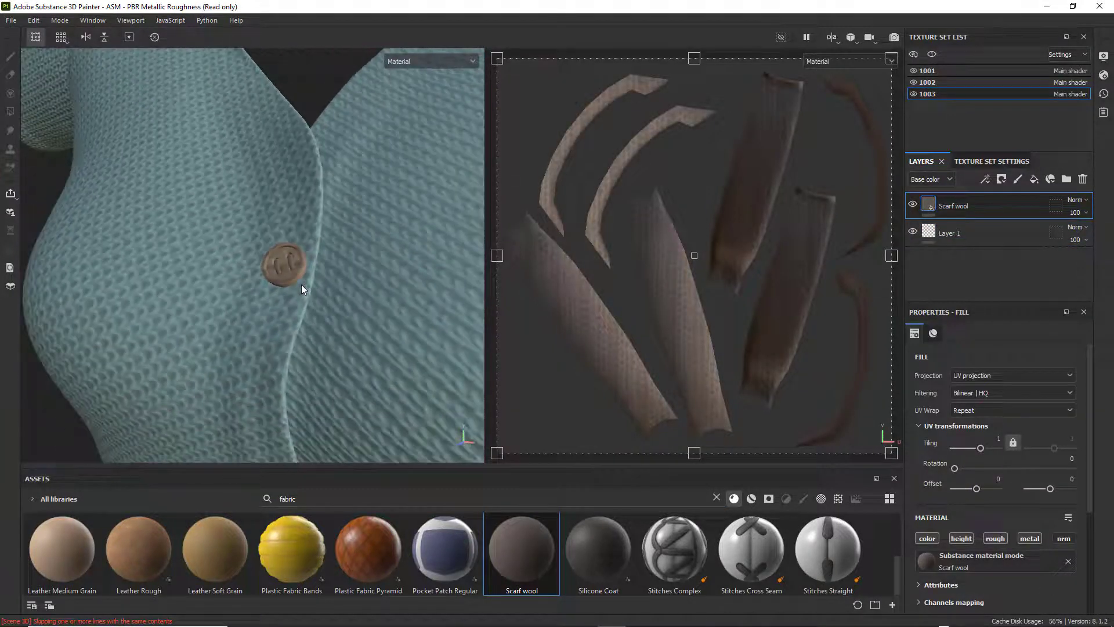
- Change the Scarf wool fill's Color parameter to a dark brown-grey, hex 322E2C, and check the threads up close and on the whole shirt
{"action": "scroll", "coordinate": [1068, 522], "scroll_direction": "down", "scroll_amount": 3}
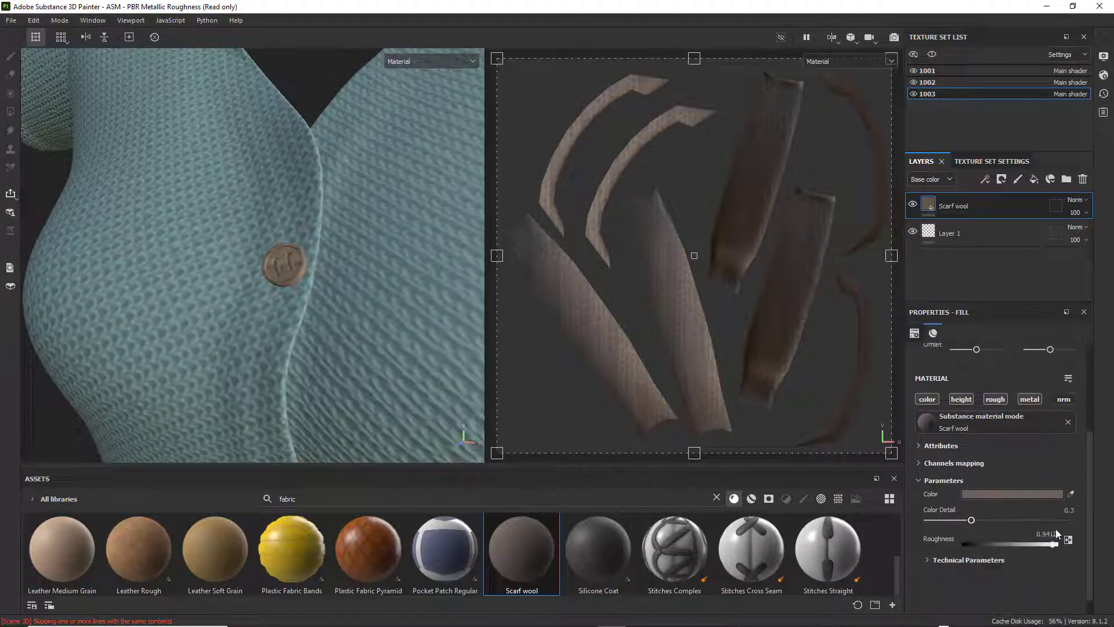
{"action": "left_click", "coordinate": [1012, 498]}
{"action": "mouse_move", "coordinate": [876, 406]}
{"action": "left_mouse_down"}
{"action": "mouse_move", "coordinate": [841, 419]}
{"action": "mouse_move", "coordinate": [852, 402]}
{"action": "mouse_move", "coordinate": [844, 431]}
{"action": "mouse_move", "coordinate": [858, 440]}
{"action": "mouse_move", "coordinate": [862, 424]}
{"action": "left_mouse_up"}
{"action": "scroll", "coordinate": [248, 387], "scroll_direction": "down", "scroll_amount": 6}
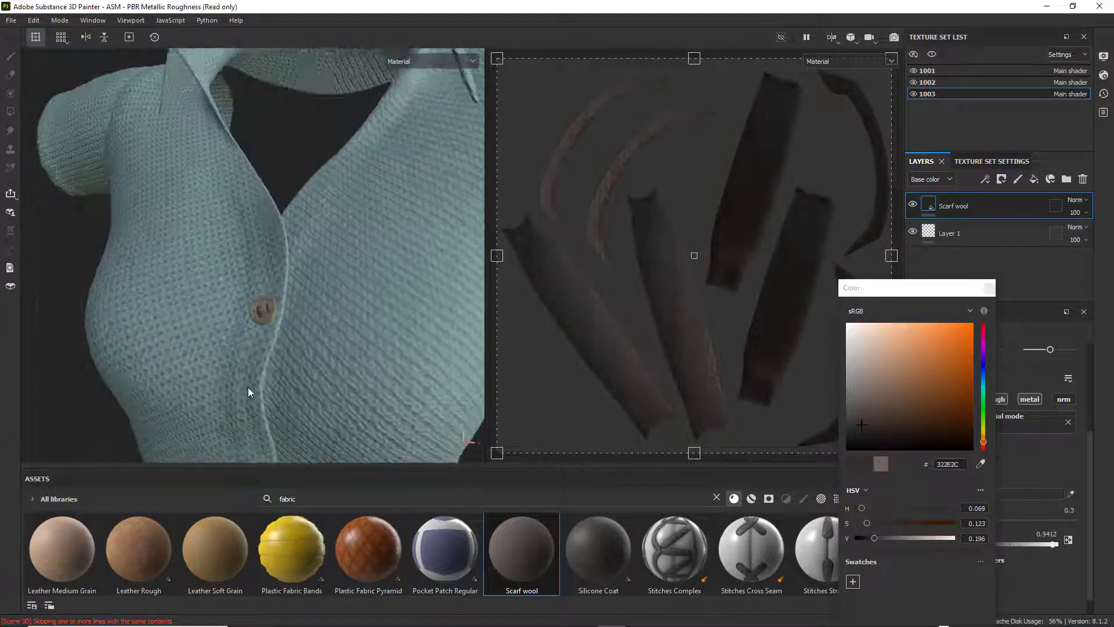
{"action": "left_click_drag", "start_coordinate": [313, 384], "coordinate": [344, 326], "text": "alt"}
{"action": "scroll", "coordinate": [306, 291], "scroll_direction": "down", "scroll_amount": 5}
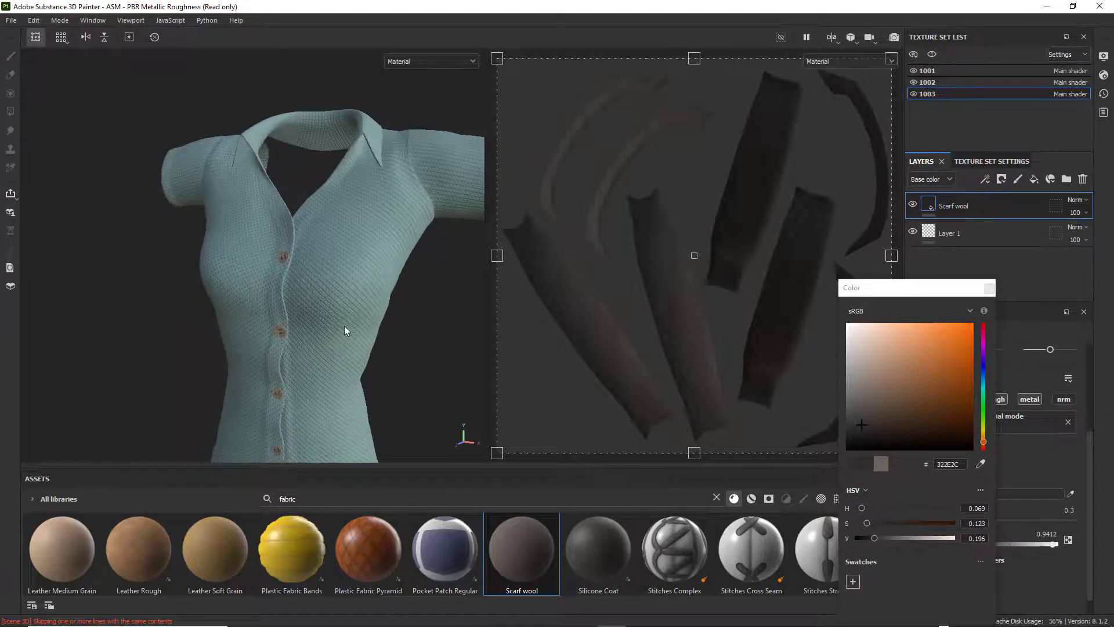
{"action": "scroll", "coordinate": [221, 292], "scroll_direction": "up", "scroll_amount": 5}
{"action": "left_click_drag", "start_coordinate": [222, 291], "coordinate": [302, 407], "text": "alt"}
{"action": "scroll", "coordinate": [323, 380], "scroll_direction": "up", "scroll_amount": 3}
{"action": "scroll", "coordinate": [333, 398], "scroll_direction": "up", "scroll_amount": 2}
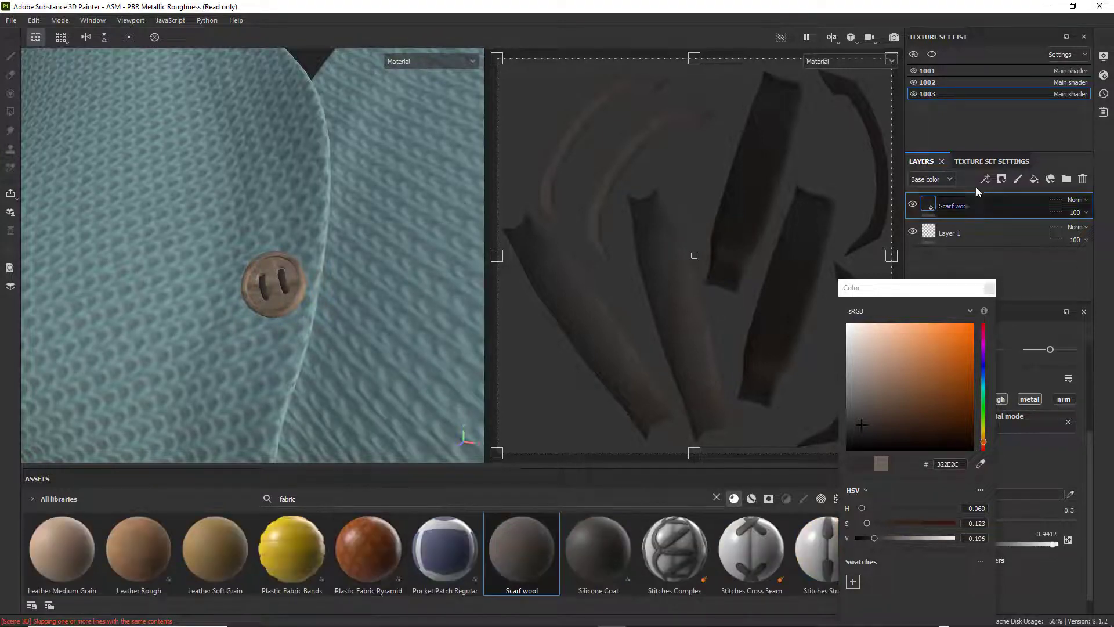
- Switch to texture set 1002 and search the assets for "wood"
{"action": "left_click", "coordinate": [933, 81]}
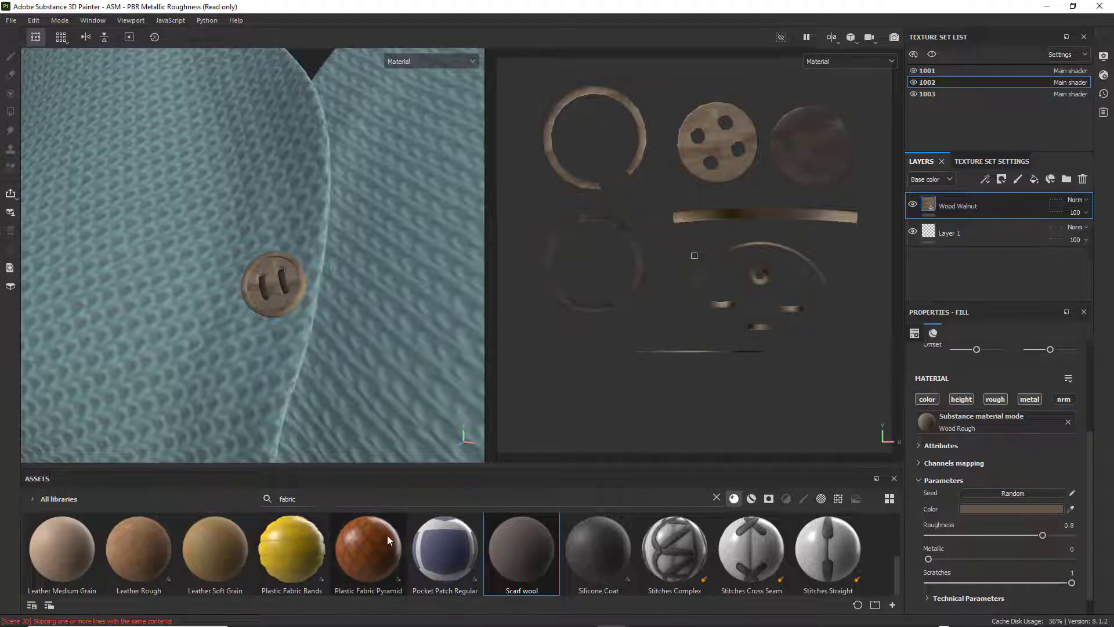
{"action": "left_click_drag", "start_coordinate": [297, 503], "coordinate": [276, 502]}
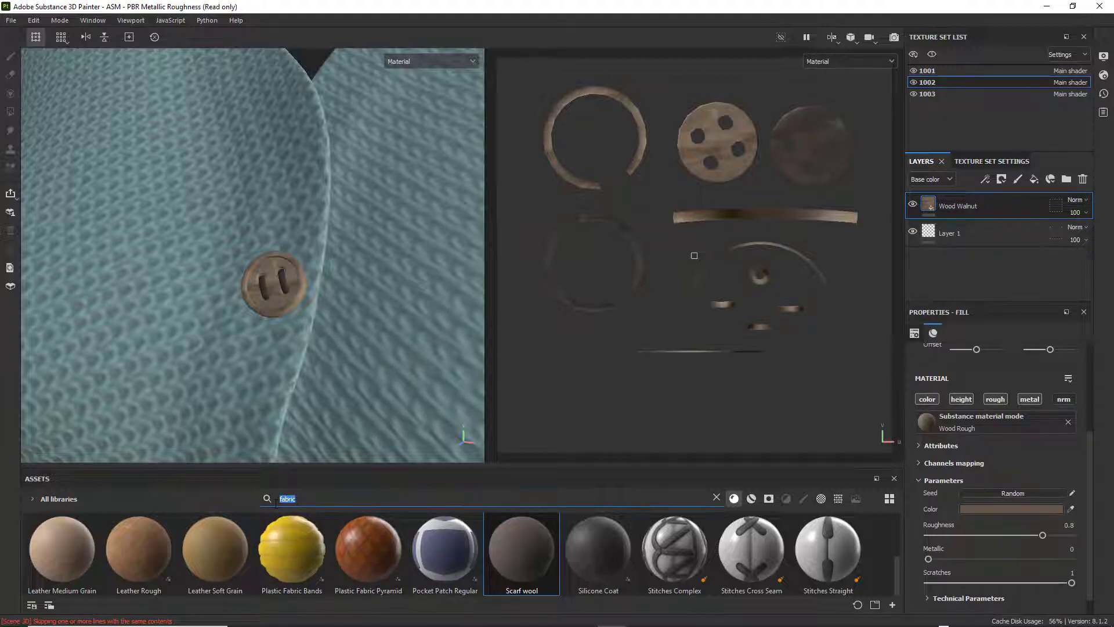
{"action": "type", "text": "woo"}
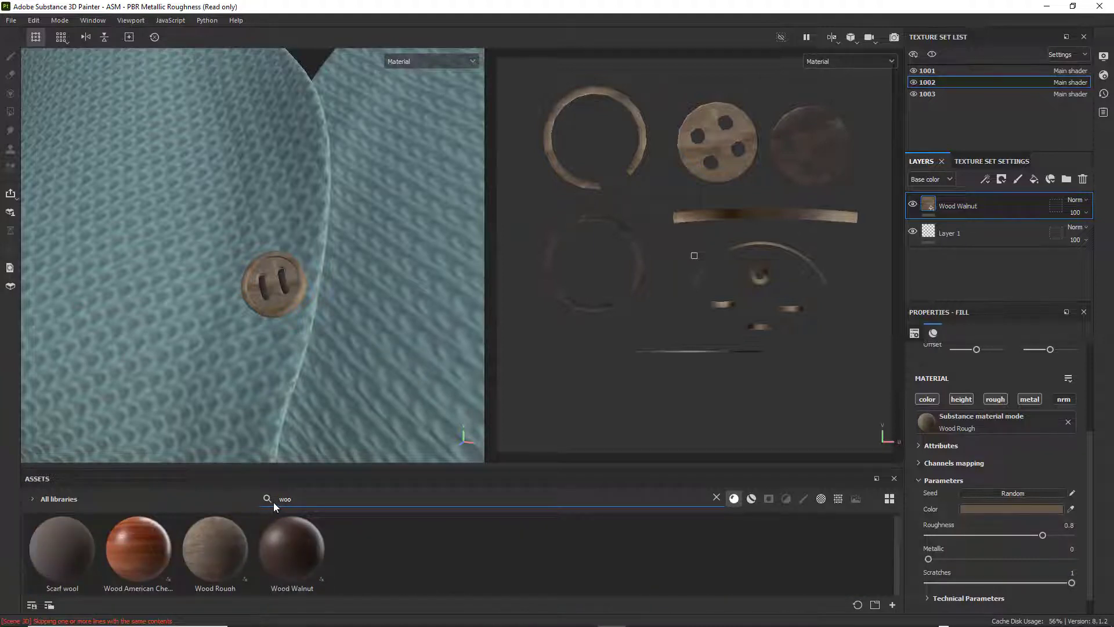
{"action": "type", "text": "ld"}
- Apply the Wood American Cherry material to the buttons as a new fill layer
{"action": "left_click_drag", "start_coordinate": [74, 545], "coordinate": [279, 303]}
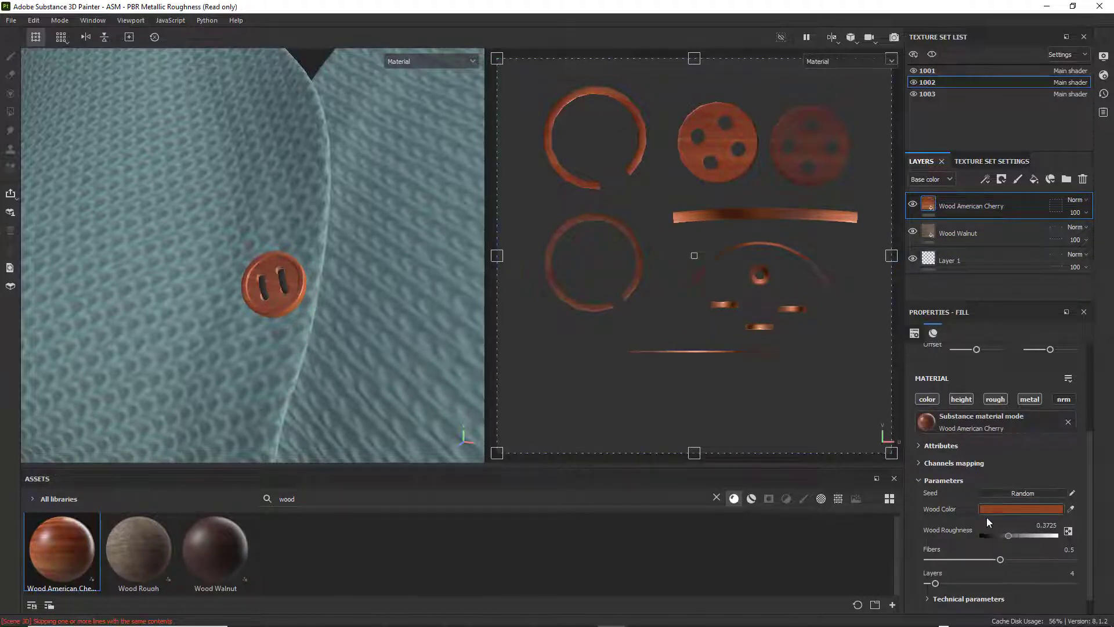
{"action": "scroll", "coordinate": [341, 329], "scroll_direction": "down", "scroll_amount": 4}
{"action": "scroll", "coordinate": [342, 326], "scroll_direction": "up", "scroll_amount": 1}
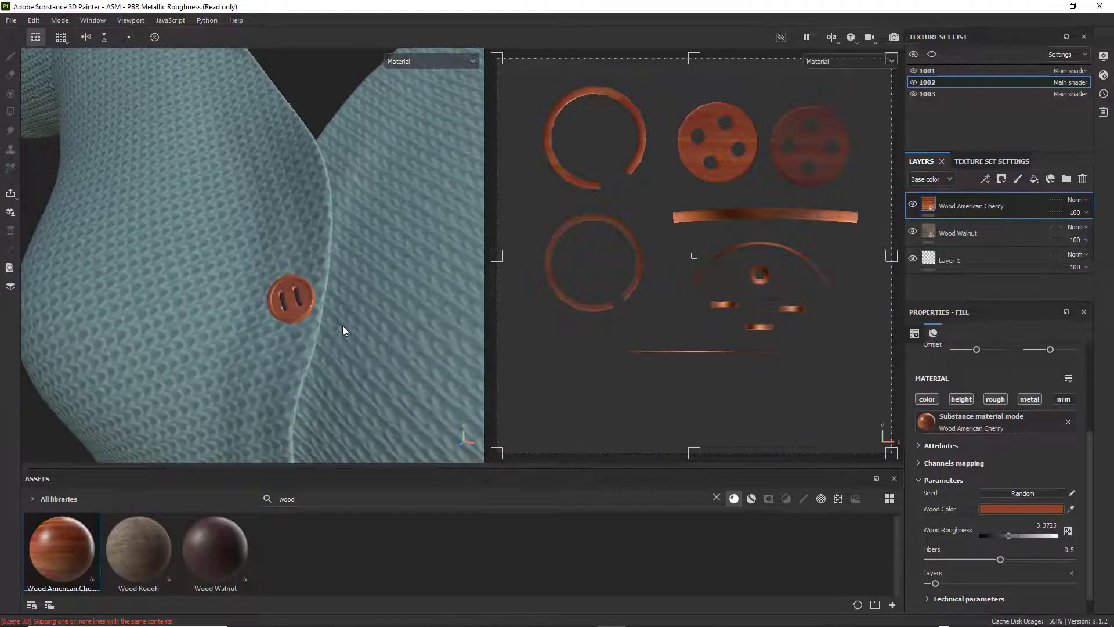
- Apply the Wood Walnut material to the buttons in set 1002 as a new fill layer
{"action": "left_click_drag", "start_coordinate": [210, 536], "coordinate": [284, 307]}
{"action": "key", "text": "ctrl+z"}
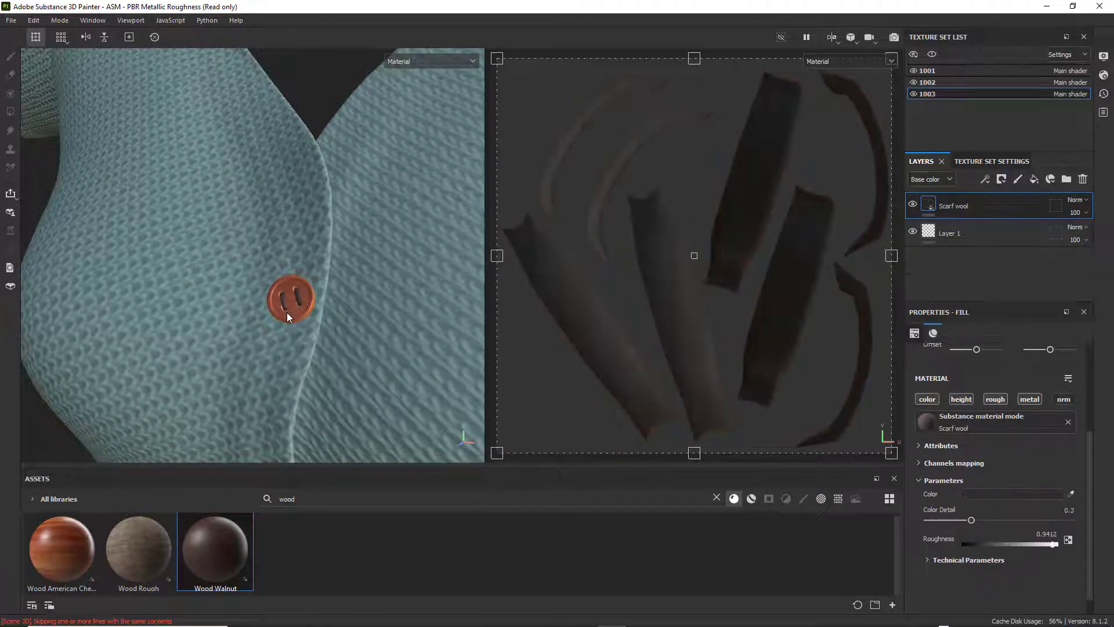
{"action": "left_click_drag", "start_coordinate": [222, 531], "coordinate": [297, 312]}
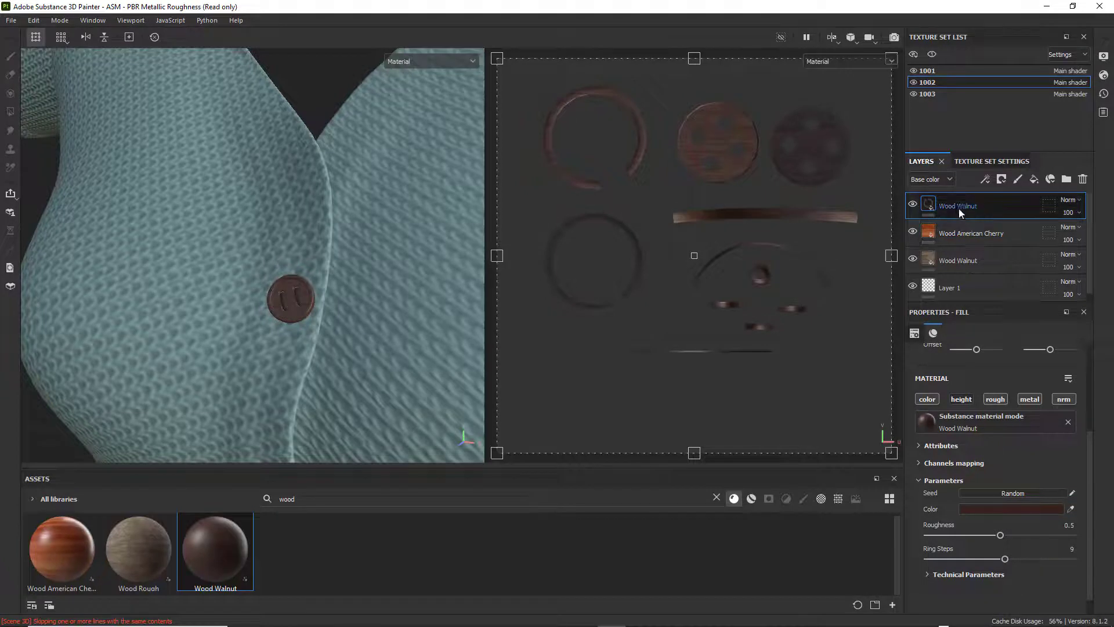
- Delete the Wood American Cherry layer and the older Wood Walnut layer holding Wood Rough from set 1002
{"action": "left_click", "coordinate": [968, 233]}
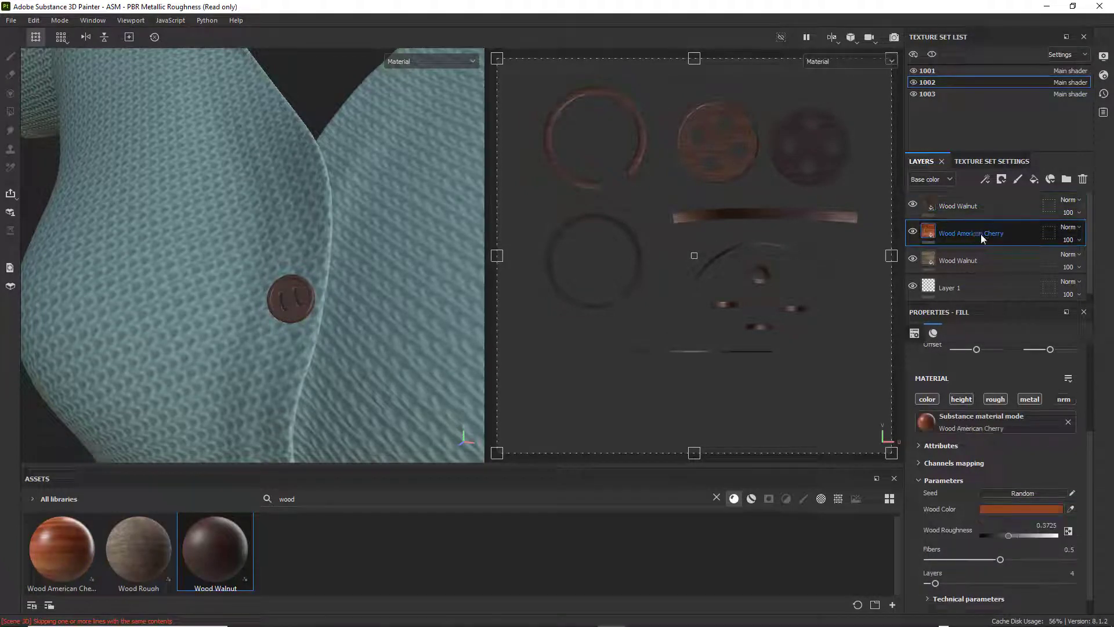
{"action": "left_click", "coordinate": [1083, 179]}
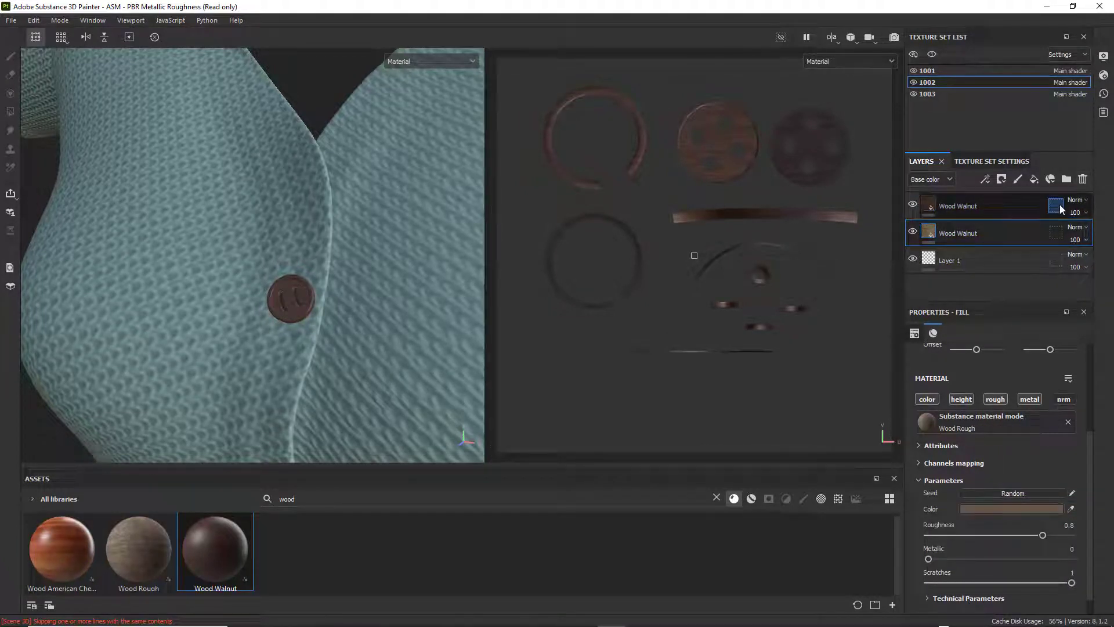
{"action": "left_click", "coordinate": [1083, 179]}
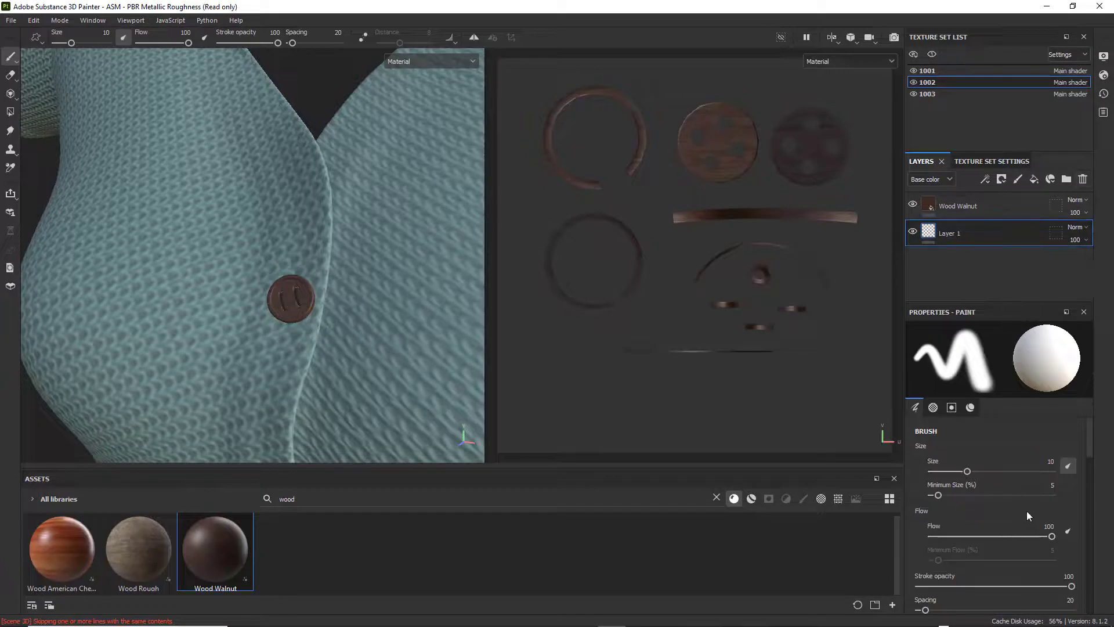
{"action": "scroll", "coordinate": [1025, 508], "scroll_direction": "down", "scroll_amount": 5}
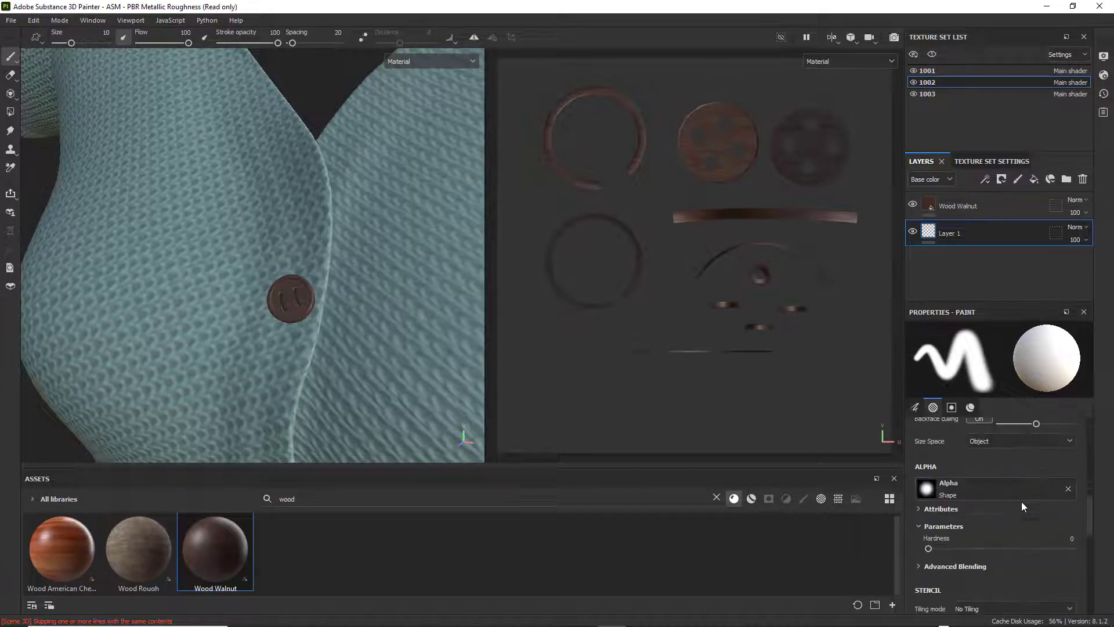
{"action": "scroll", "coordinate": [1021, 498], "scroll_direction": "down", "scroll_amount": 5}
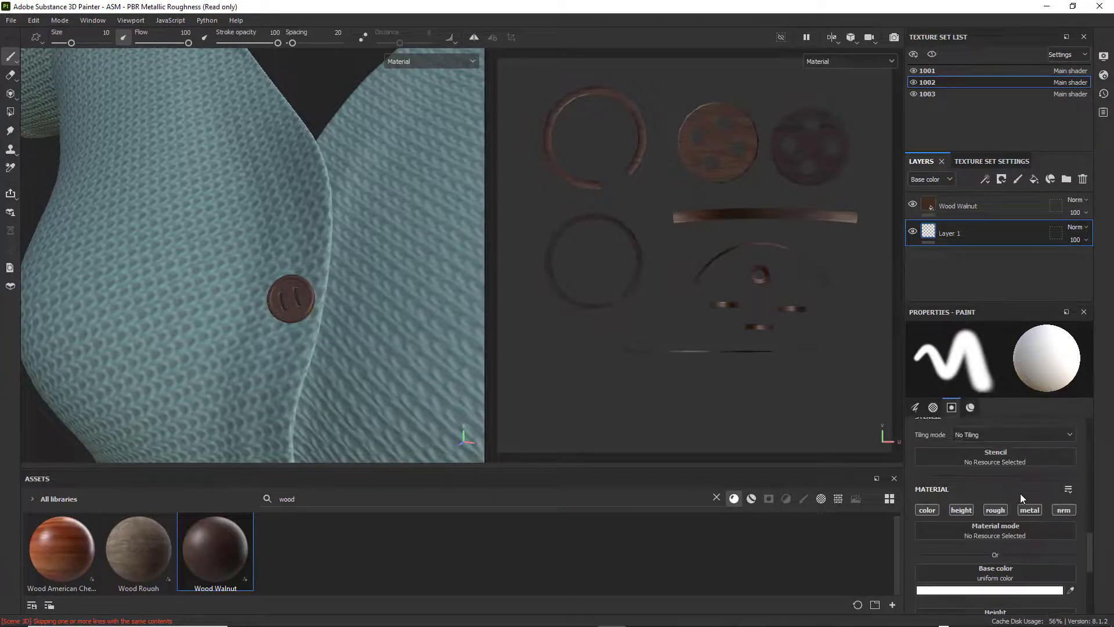
{"action": "scroll", "coordinate": [1024, 463], "scroll_direction": "up", "scroll_amount": 10}
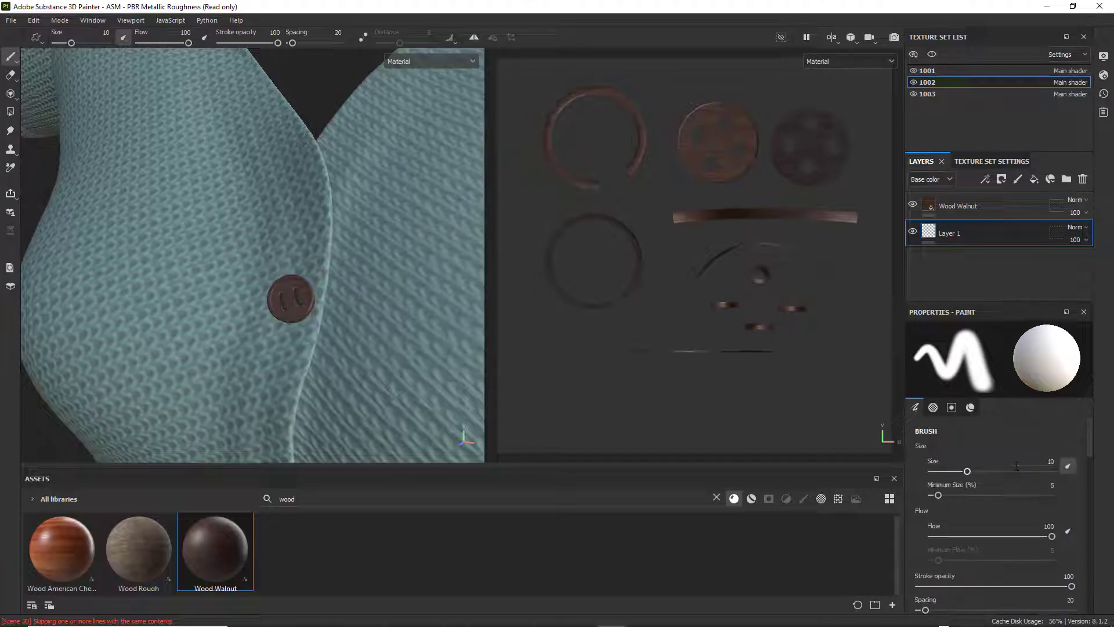
{"action": "left_click_drag", "start_coordinate": [967, 471], "coordinate": [960, 476]}
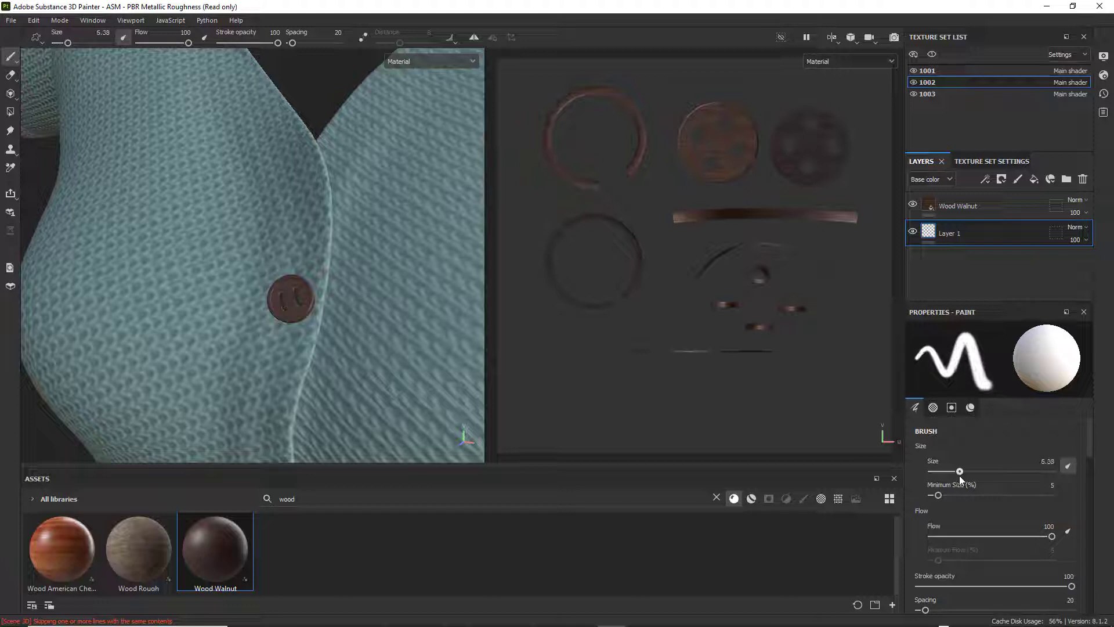
- Set the UV tiling of the Wood Walnut fill layer in set 1002 to -0.1
{"action": "left_click", "coordinate": [976, 207]}
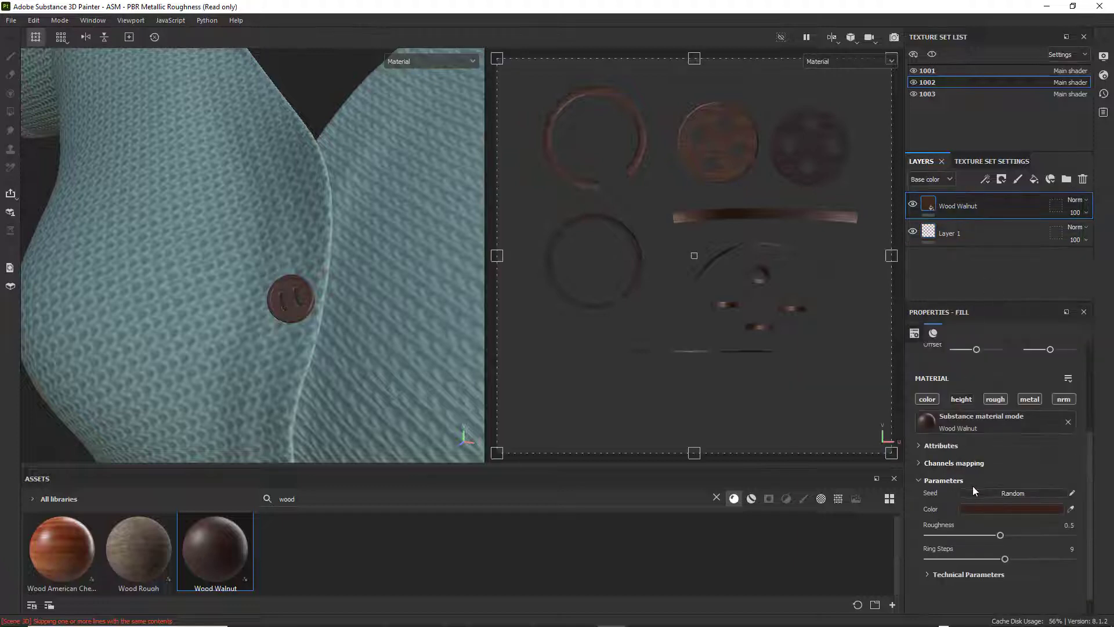
{"action": "scroll", "coordinate": [990, 441], "scroll_direction": "up", "scroll_amount": 5}
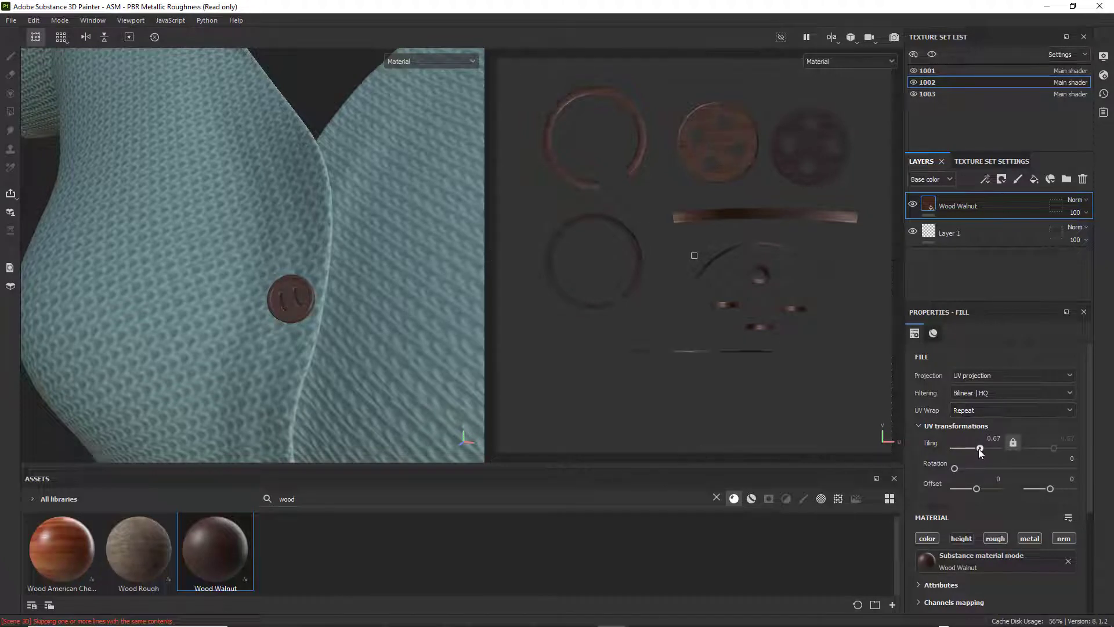
{"action": "left_click_drag", "start_coordinate": [980, 448], "coordinate": [974, 449]}
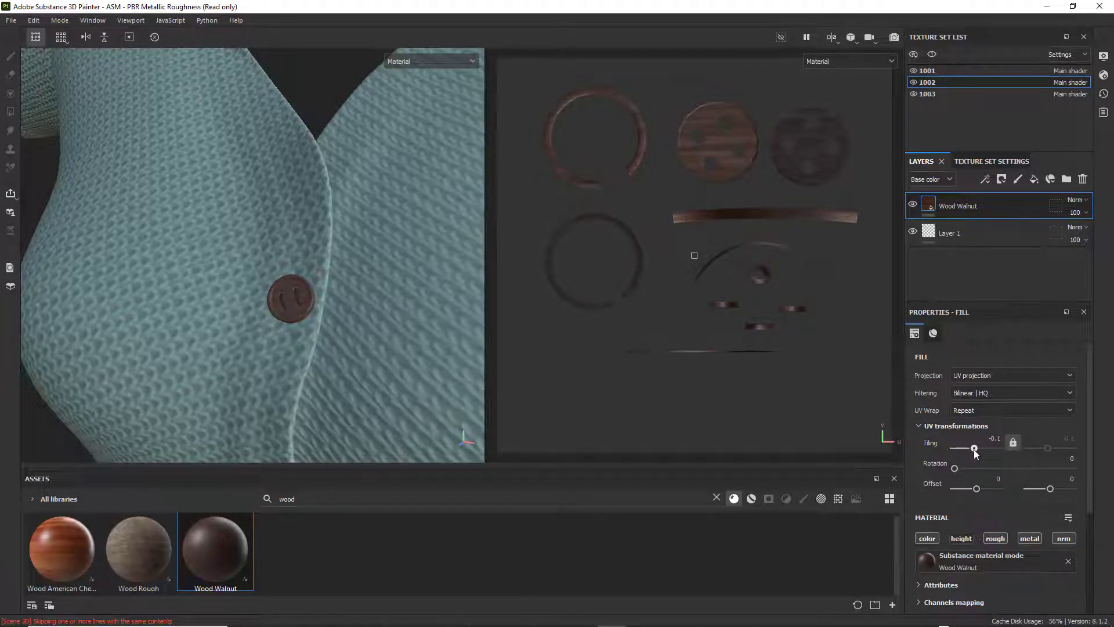
{"action": "scroll", "coordinate": [363, 374], "scroll_direction": "down", "scroll_amount": 2}
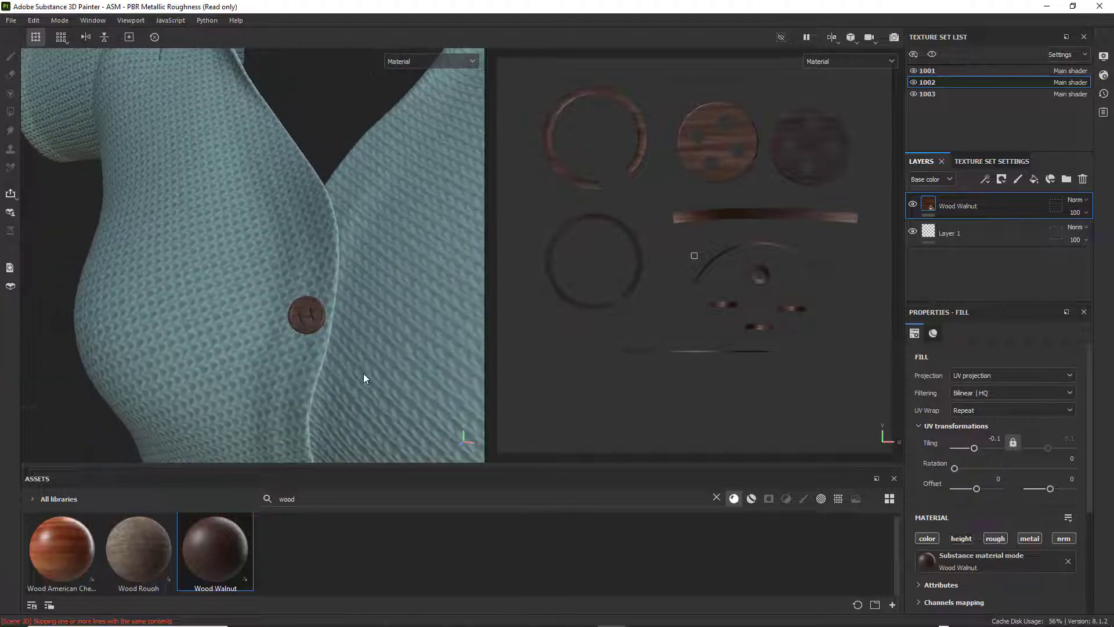
{"action": "scroll", "coordinate": [364, 369], "scroll_direction": "up", "scroll_amount": 2}
{"action": "scroll", "coordinate": [371, 358], "scroll_direction": "down", "scroll_amount": 4}
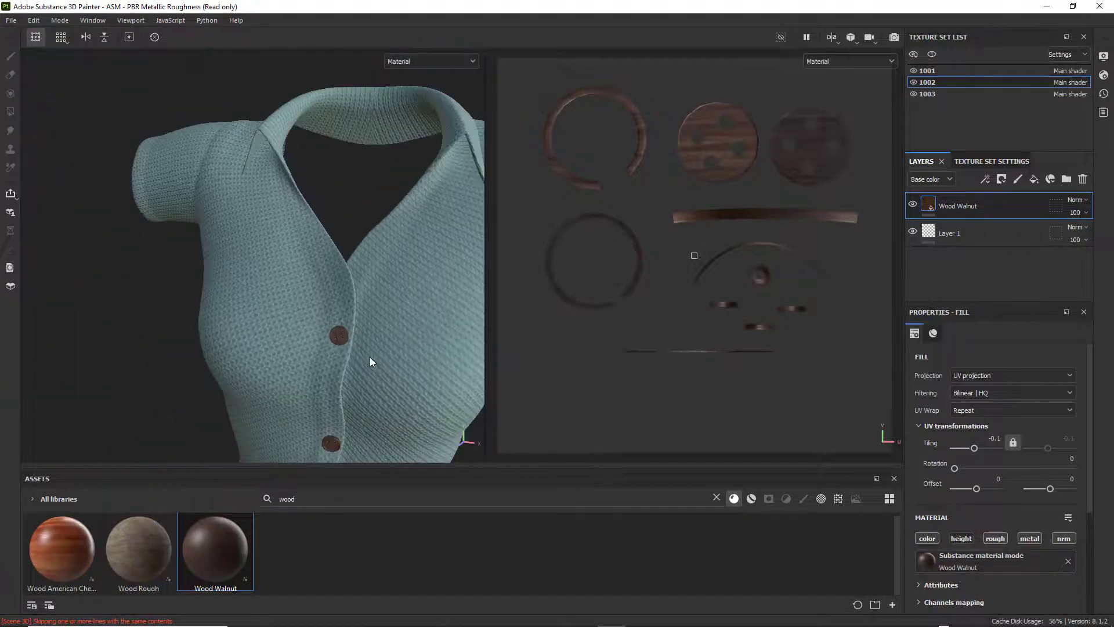
{"action": "scroll", "coordinate": [382, 363], "scroll_direction": "down", "scroll_amount": 4}
{"action": "left_click_drag", "start_coordinate": [409, 357], "coordinate": [326, 215], "text": "alt"}
{"action": "left_click", "coordinate": [327, 211]}
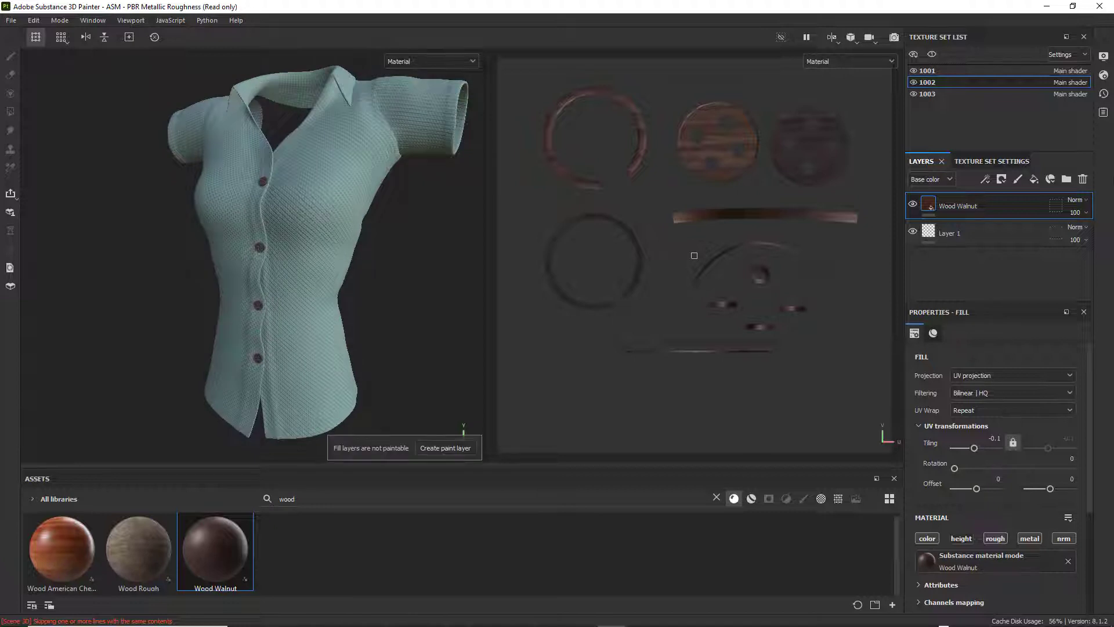
- Change the Fabric Color Top of the Fabric Knitted Sweater layer in set 1001 to saturated teal 26ADB7
{"action": "left_click", "coordinate": [931, 72]}
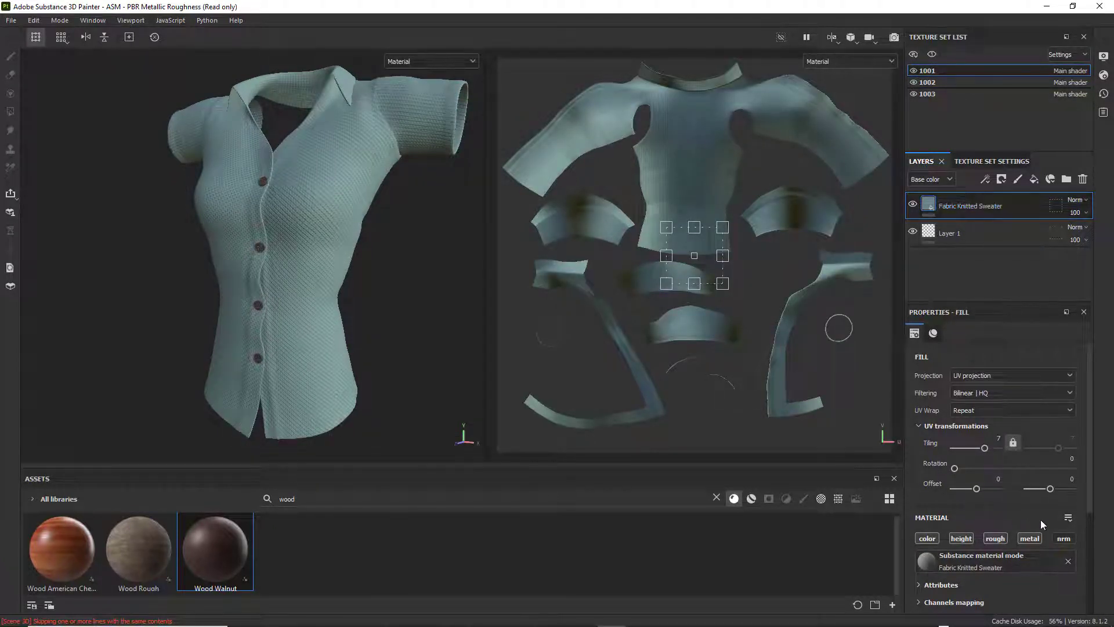
{"action": "scroll", "coordinate": [1040, 520], "scroll_direction": "down", "scroll_amount": 3}
{"action": "left_click", "coordinate": [1022, 529]}
{"action": "left_click_drag", "start_coordinate": [931, 398], "coordinate": [957, 335]}
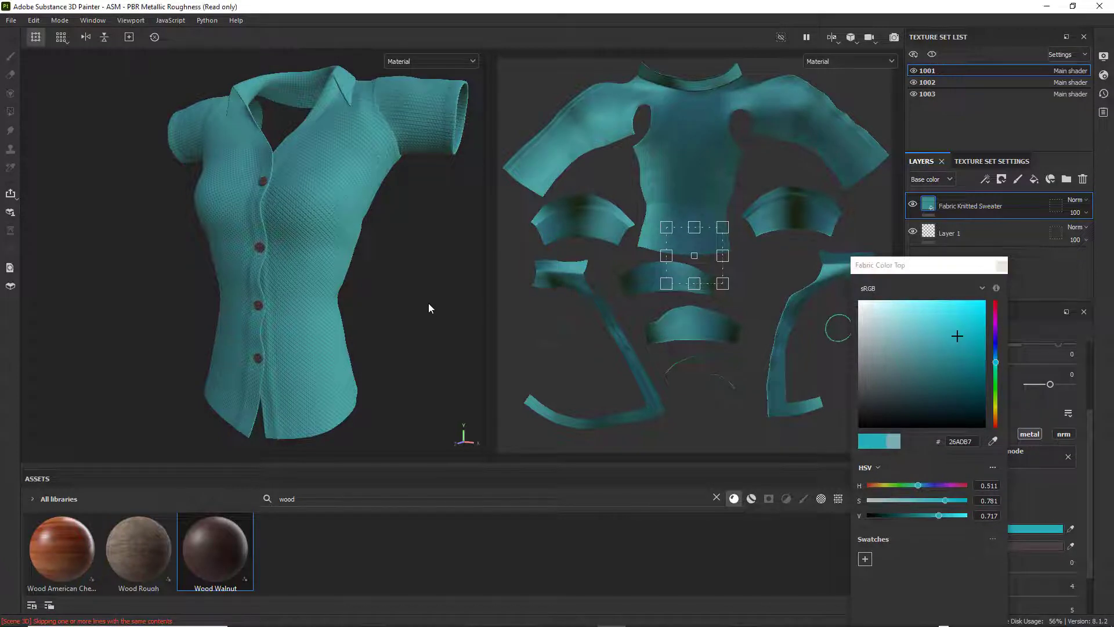
- Examine the recoloured knit and the walnut buttons on the shirt up close and from several angles
{"action": "left_click_drag", "start_coordinate": [427, 308], "coordinate": [398, 301], "text": "alt"}
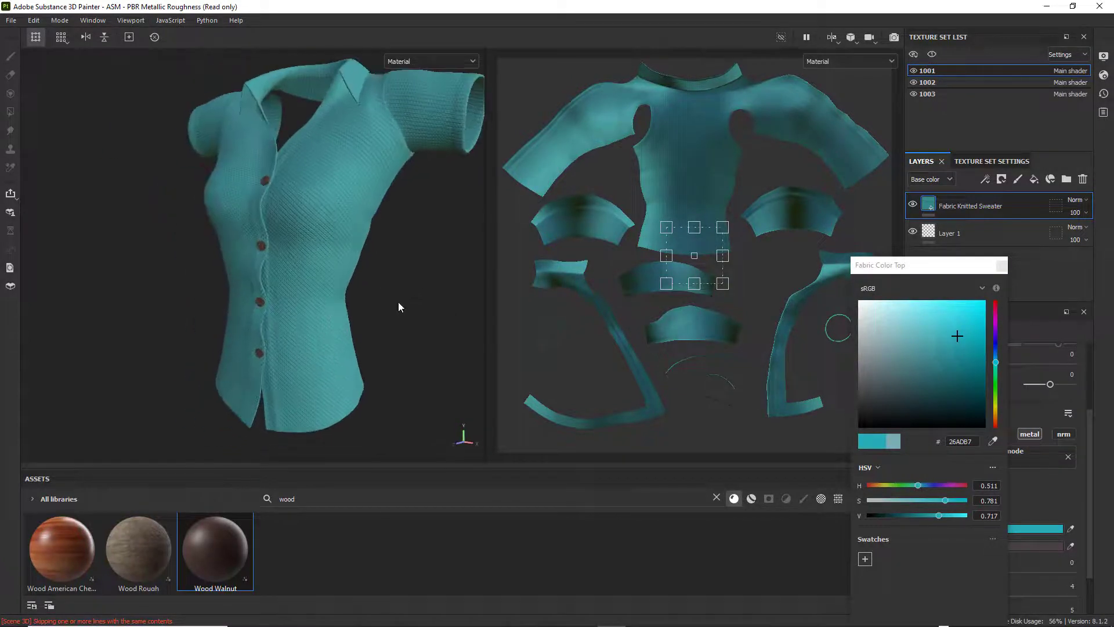
{"action": "scroll", "coordinate": [398, 301], "scroll_direction": "up", "scroll_amount": 5}
{"action": "left_click_drag", "start_coordinate": [391, 354], "coordinate": [393, 280], "text": "alt"}
{"action": "scroll", "coordinate": [349, 325], "scroll_direction": "down", "scroll_amount": 4}
{"action": "scroll", "coordinate": [376, 308], "scroll_direction": "up", "scroll_amount": 10}
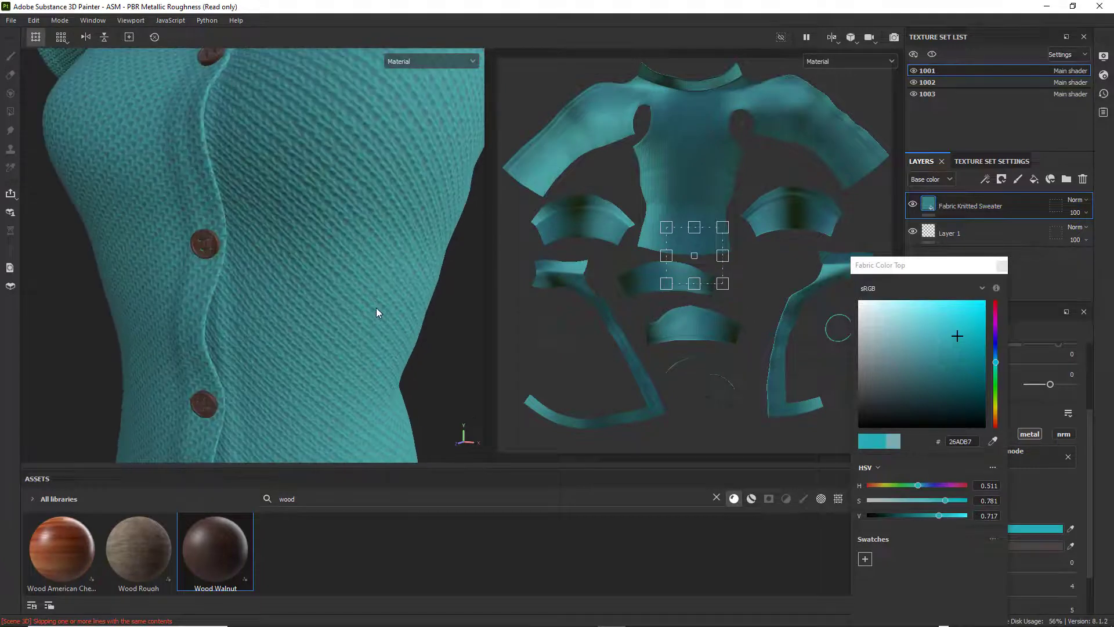
{"action": "scroll", "coordinate": [454, 274], "scroll_direction": "up", "scroll_amount": 3}
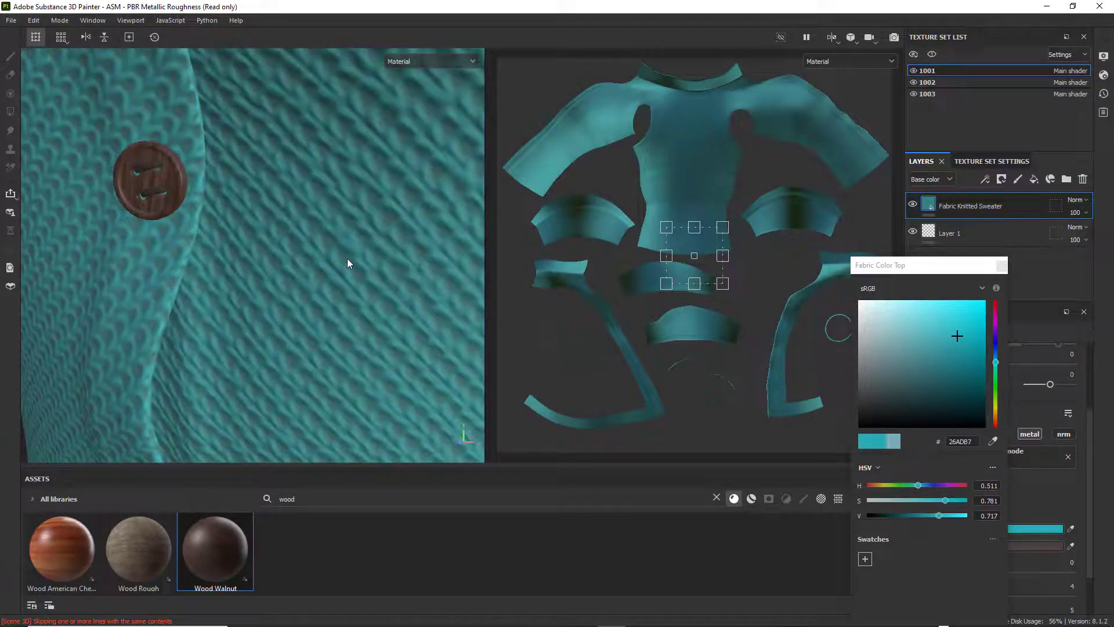
{"action": "scroll", "coordinate": [347, 259], "scroll_direction": "down", "scroll_amount": 1}
{"action": "scroll", "coordinate": [361, 246], "scroll_direction": "down", "scroll_amount": 5}
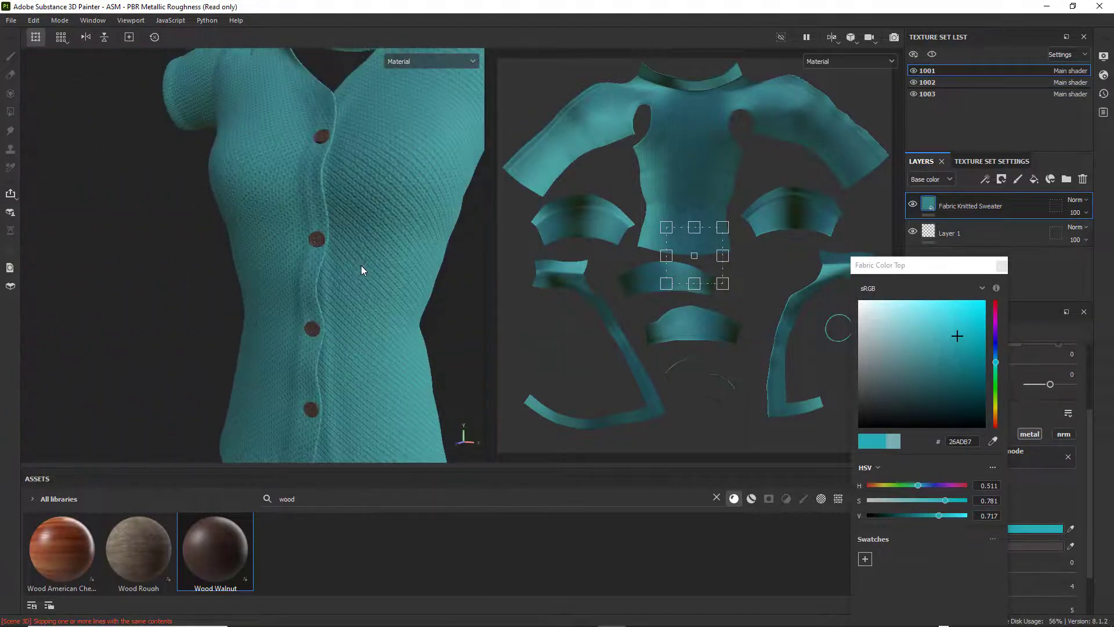
{"action": "scroll", "coordinate": [393, 302], "scroll_direction": "down", "scroll_amount": 4}
{"action": "left_click_drag", "start_coordinate": [393, 301], "coordinate": [329, 162], "text": "alt"}
{"action": "scroll", "coordinate": [305, 297], "scroll_direction": "up", "scroll_amount": 2}
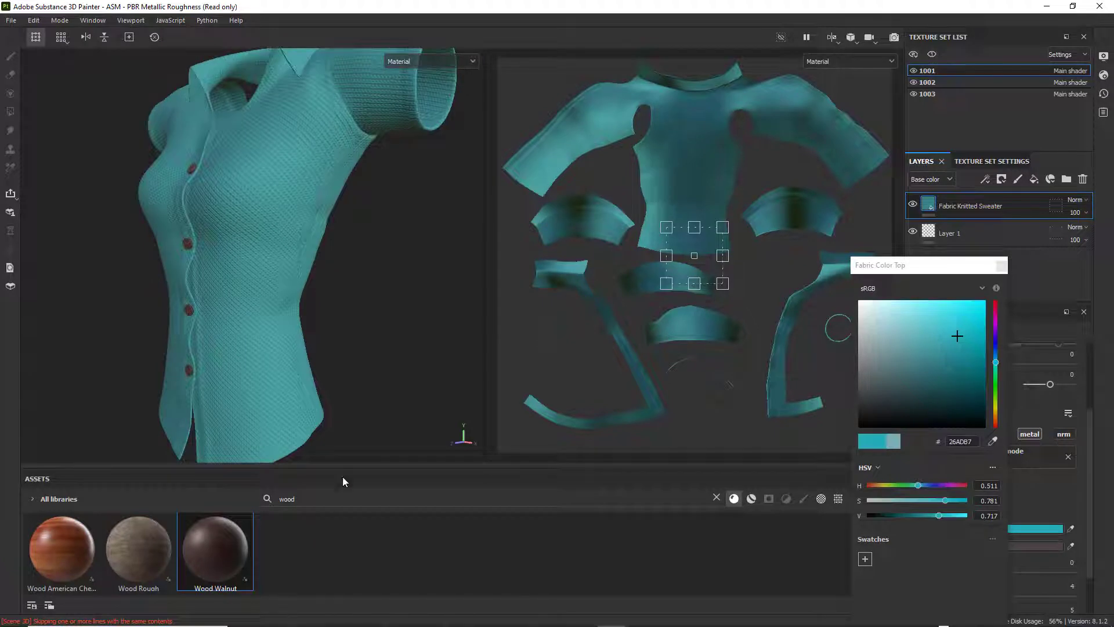
{"action": "left_click_drag", "start_coordinate": [341, 406], "coordinate": [313, 325], "text": "alt"}
{"action": "scroll", "coordinate": [338, 365], "scroll_direction": "down", "scroll_amount": 2}
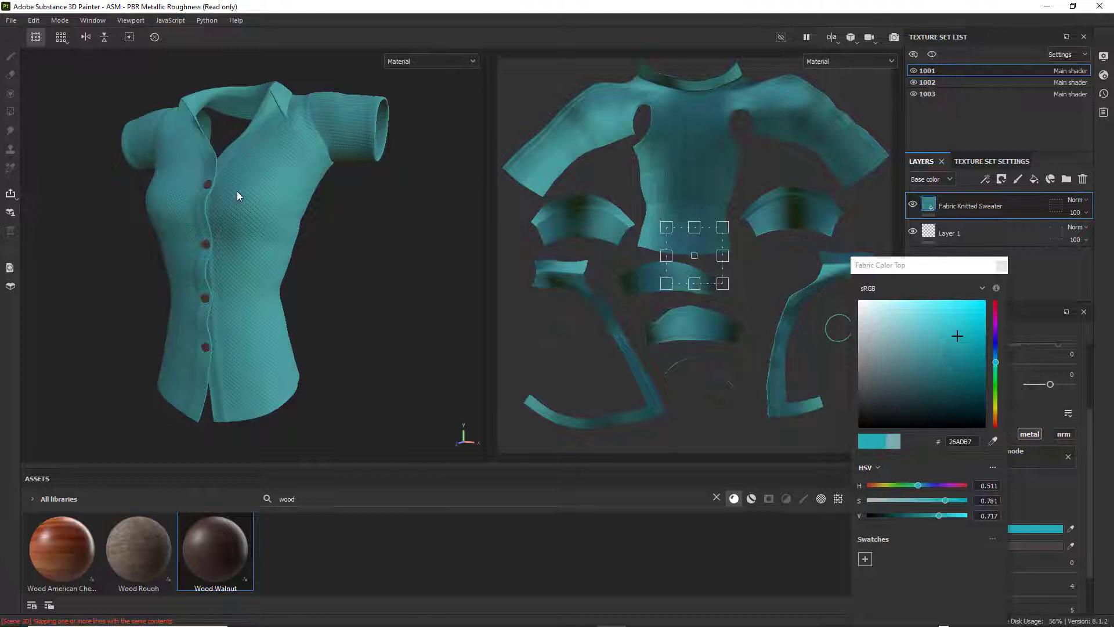
{"action": "left_click_drag", "start_coordinate": [237, 192], "coordinate": [209, 174], "text": "alt"}
- Save the project on the Desktop as Shirt_Tex_01
{"action": "left_click", "coordinate": [11, 20]}
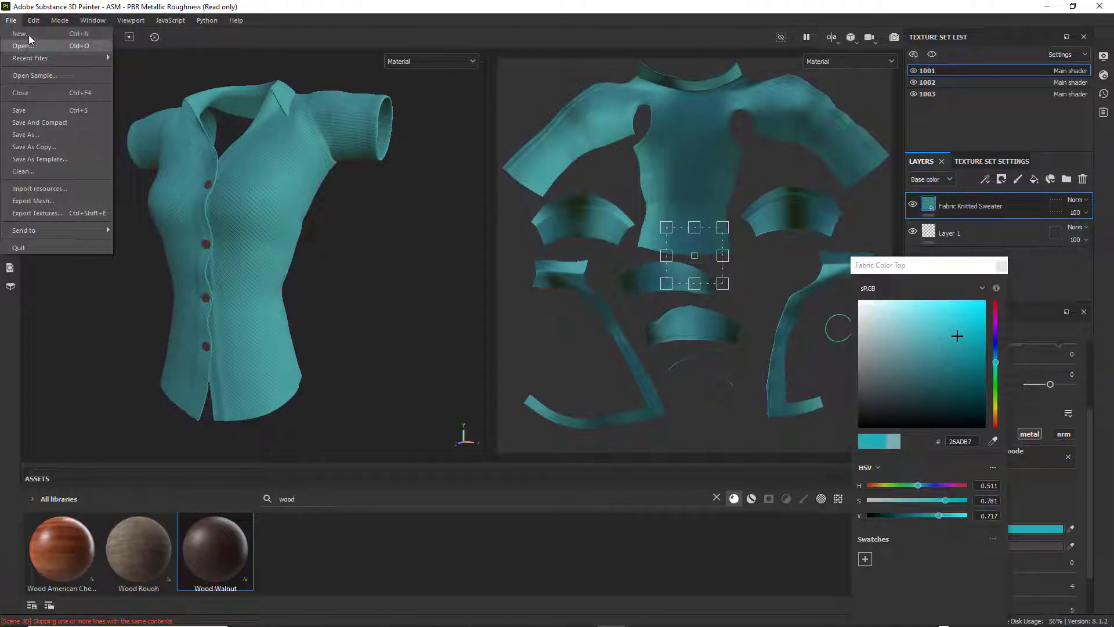
{"action": "left_click", "coordinate": [26, 135]}
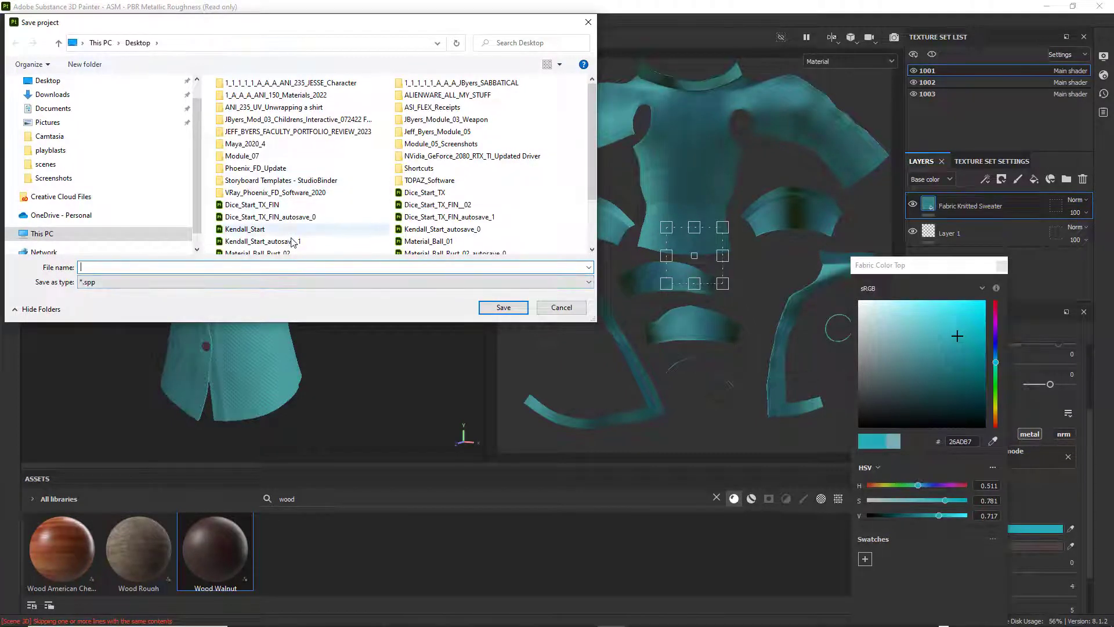
{"action": "scroll", "coordinate": [327, 206], "scroll_direction": "down", "scroll_amount": 2}
{"action": "left_click", "coordinate": [98, 267]}
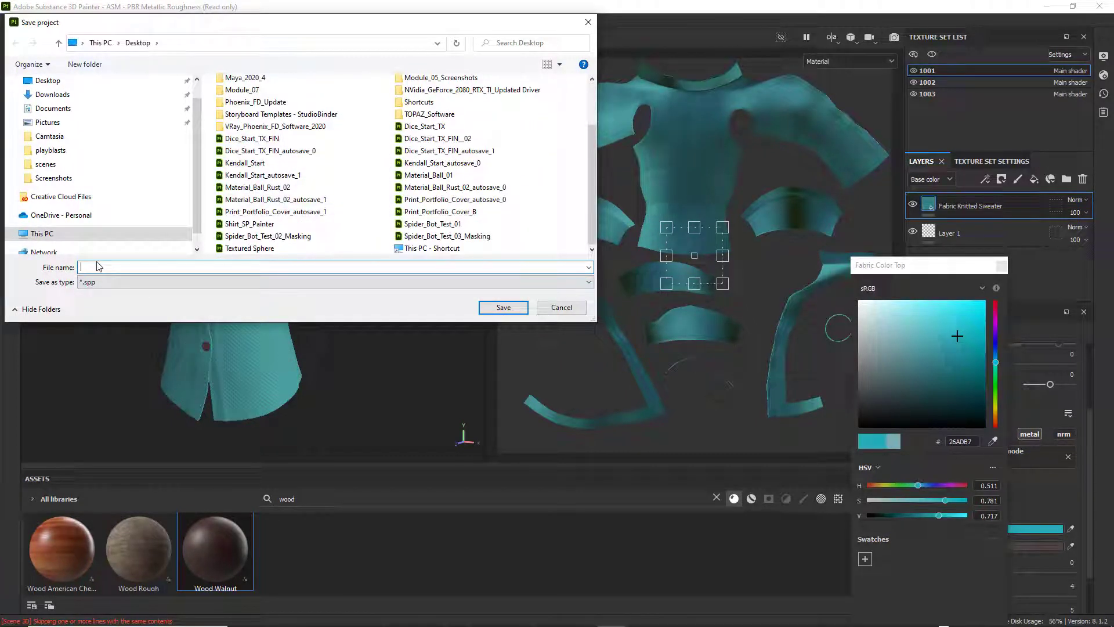
{"action": "type", "text": "Shirt"}
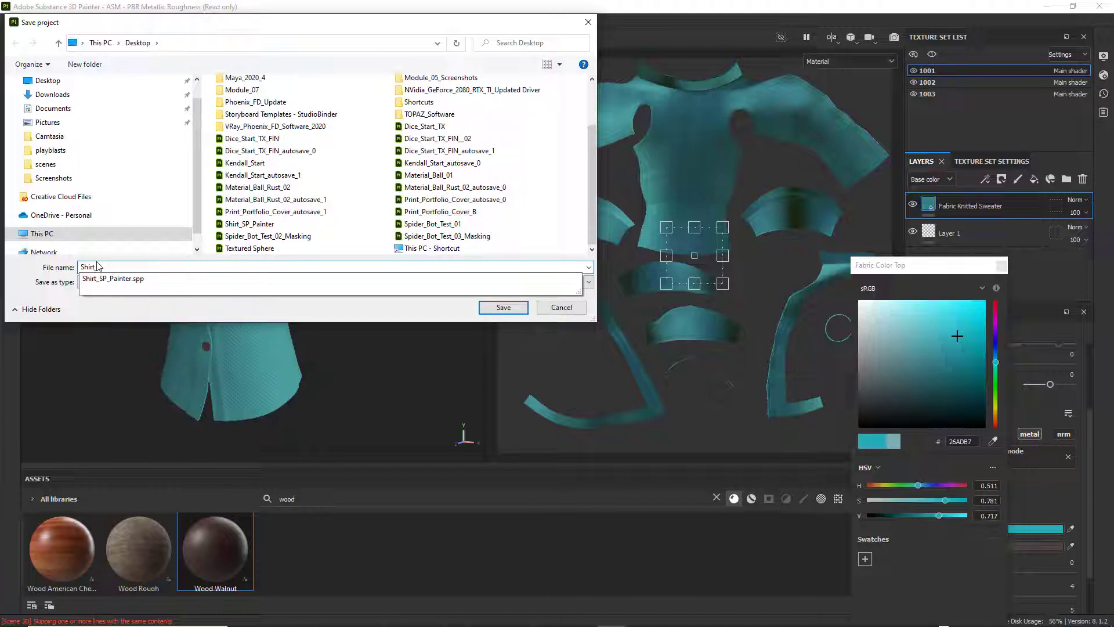
{"action": "key", "text": "Escape"}
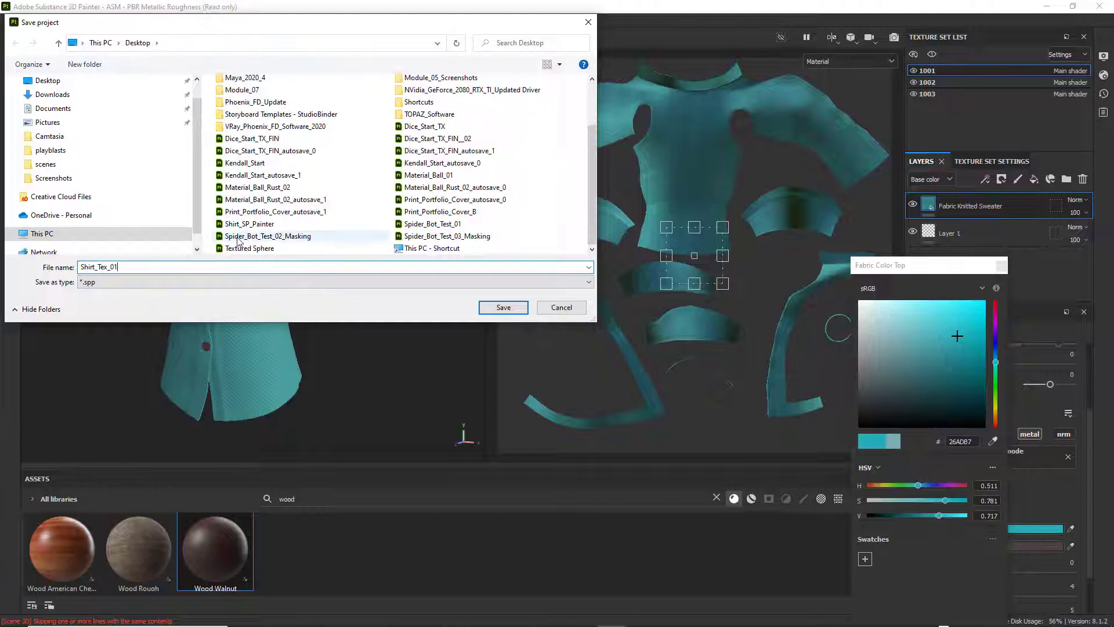
{"action": "left_click", "coordinate": [503, 307]}
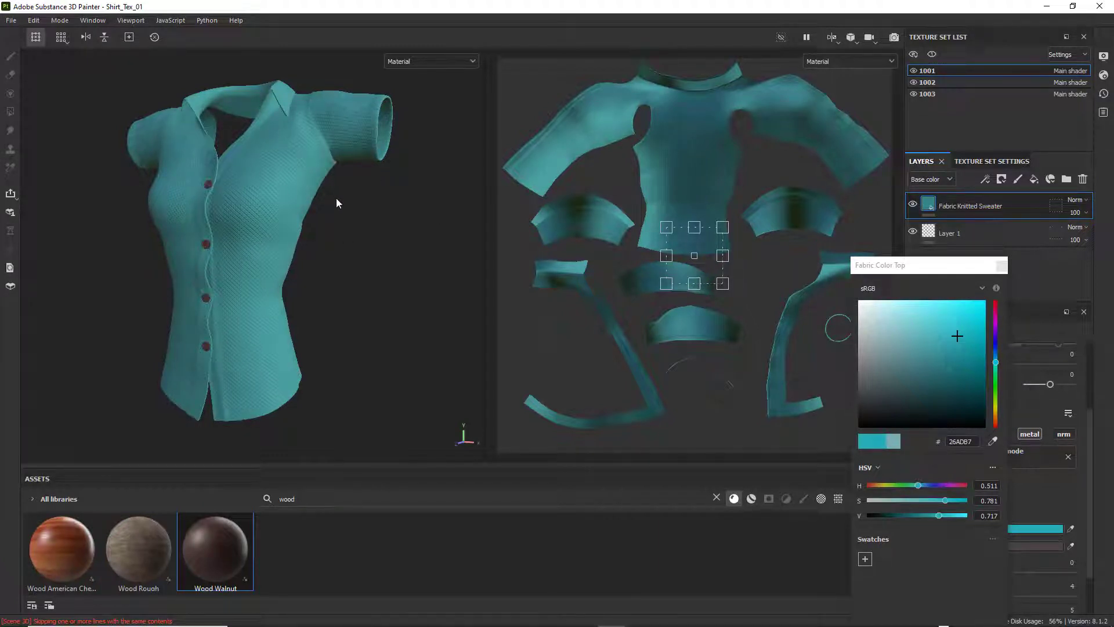
- Close the colour picker, then enable the normal channel and disable the height channel on the Fabric Knitted Sweater layer
{"action": "left_click_drag", "start_coordinate": [337, 197], "coordinate": [311, 179], "text": "alt"}
{"action": "scroll", "coordinate": [314, 183], "scroll_direction": "down", "scroll_amount": 2}
{"action": "scroll", "coordinate": [340, 190], "scroll_direction": "down", "scroll_amount": 3}
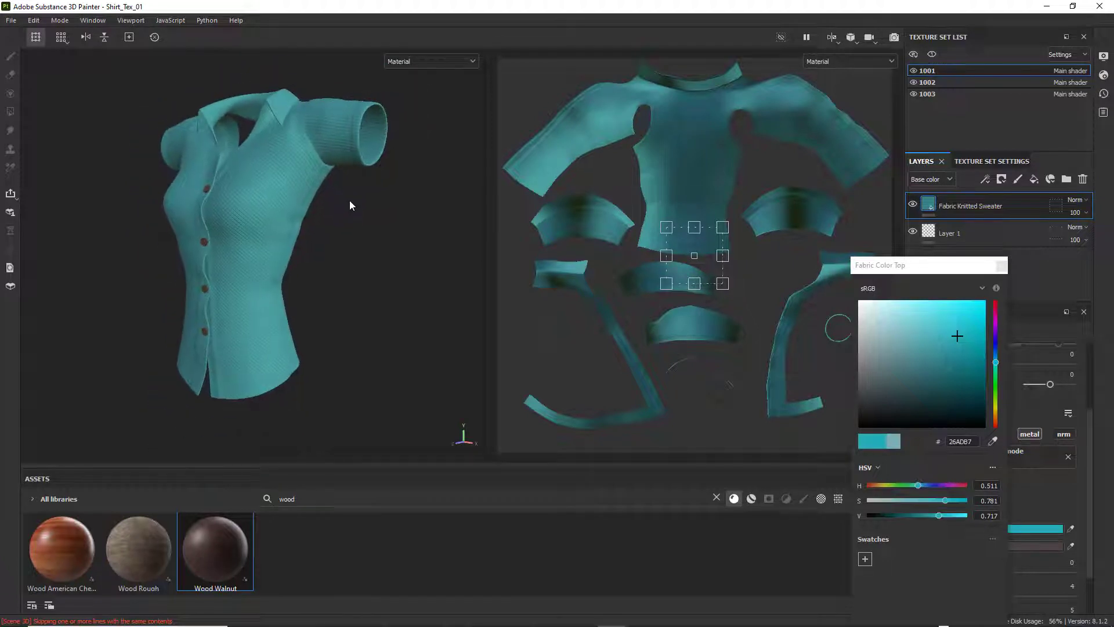
{"action": "scroll", "coordinate": [350, 200], "scroll_direction": "up", "scroll_amount": 3}
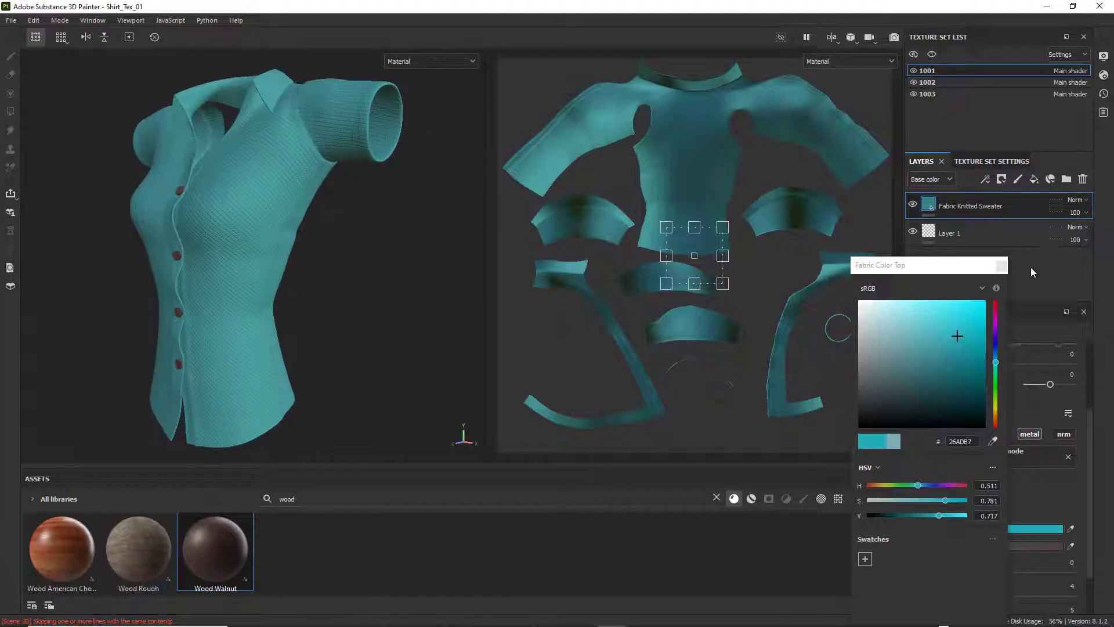
{"action": "left_click", "coordinate": [1002, 266]}
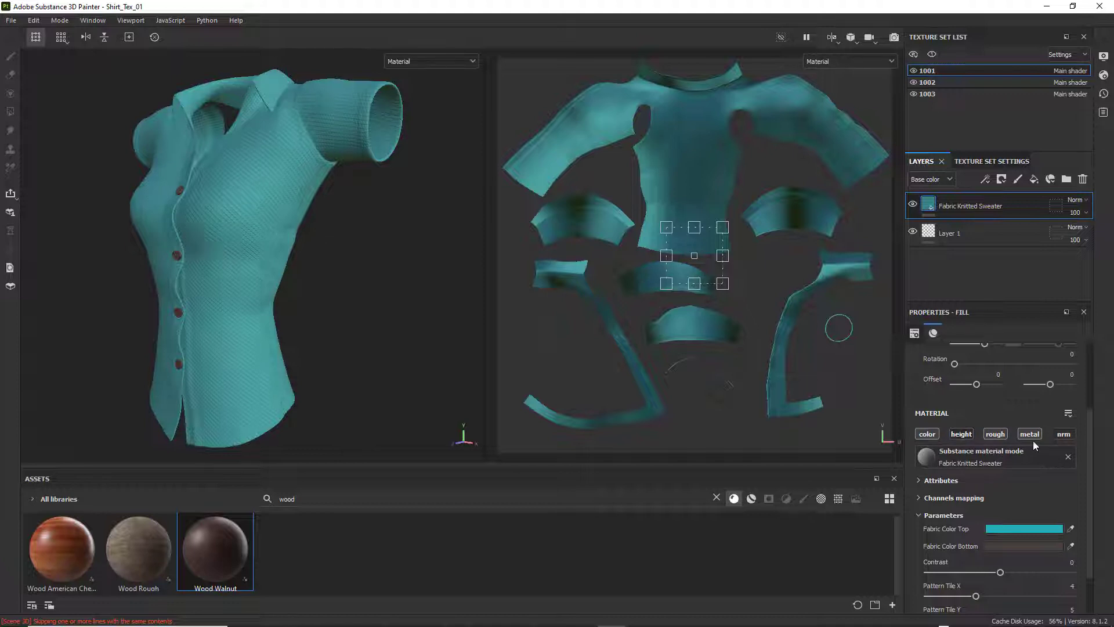
{"action": "left_click", "coordinate": [1066, 437]}
{"action": "left_click", "coordinate": [962, 436]}
{"action": "left_click", "coordinate": [1065, 437]}
{"action": "left_click", "coordinate": [962, 434]}
- Display only the Normal channel and examine the knit detail on the shirt
{"action": "left_click", "coordinate": [453, 62]}
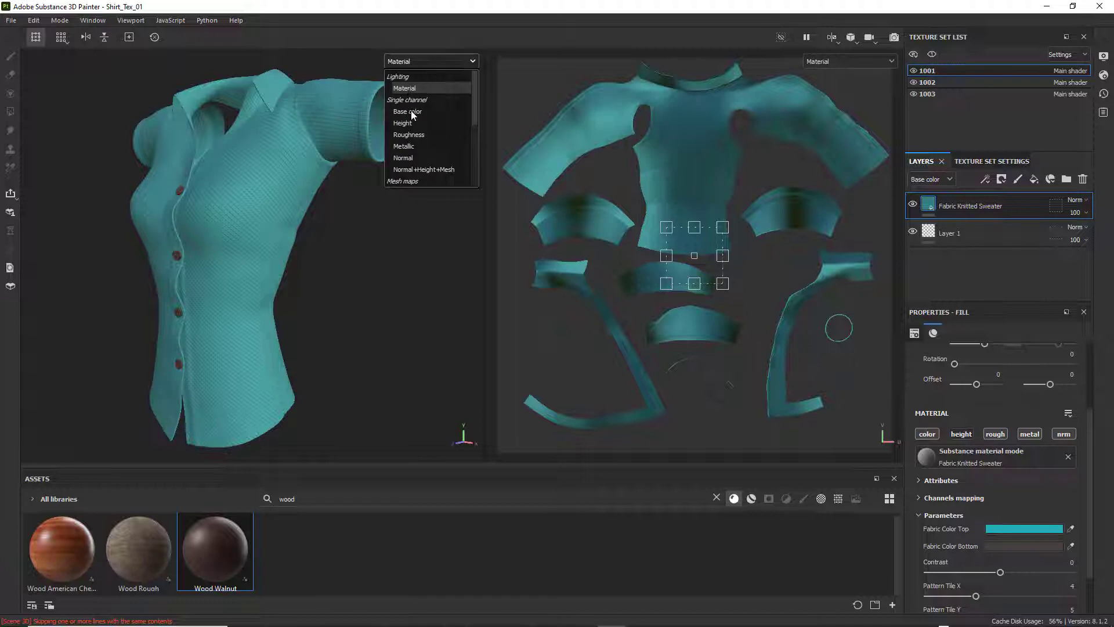
{"action": "left_click", "coordinate": [404, 157]}
{"action": "scroll", "coordinate": [326, 228], "scroll_direction": "down", "scroll_amount": 2}
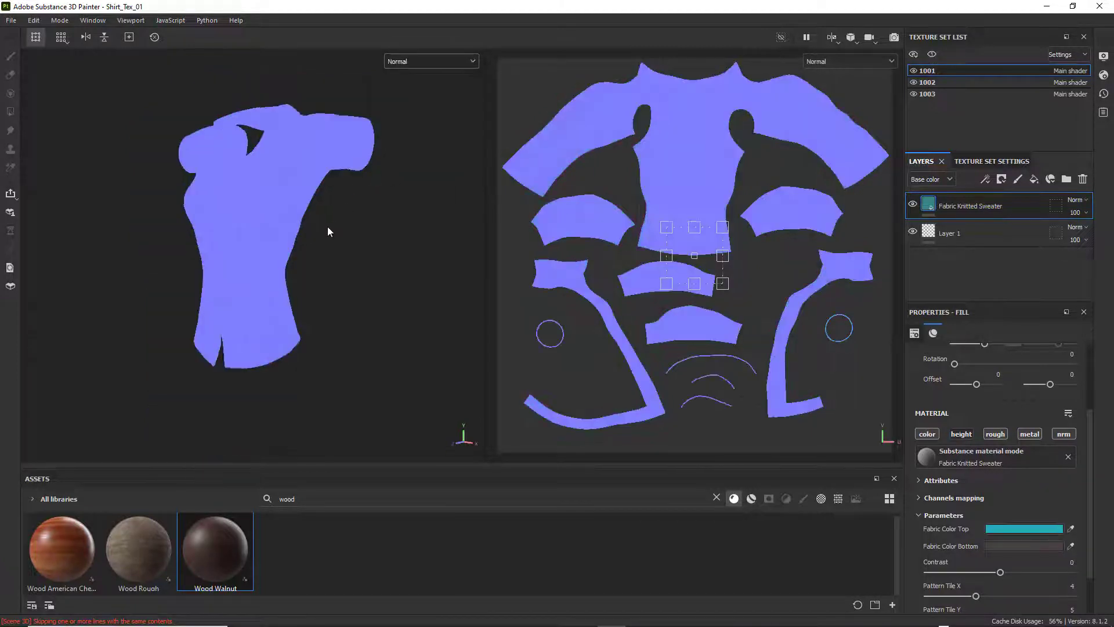
{"action": "scroll", "coordinate": [313, 224], "scroll_direction": "up", "scroll_amount": 6}
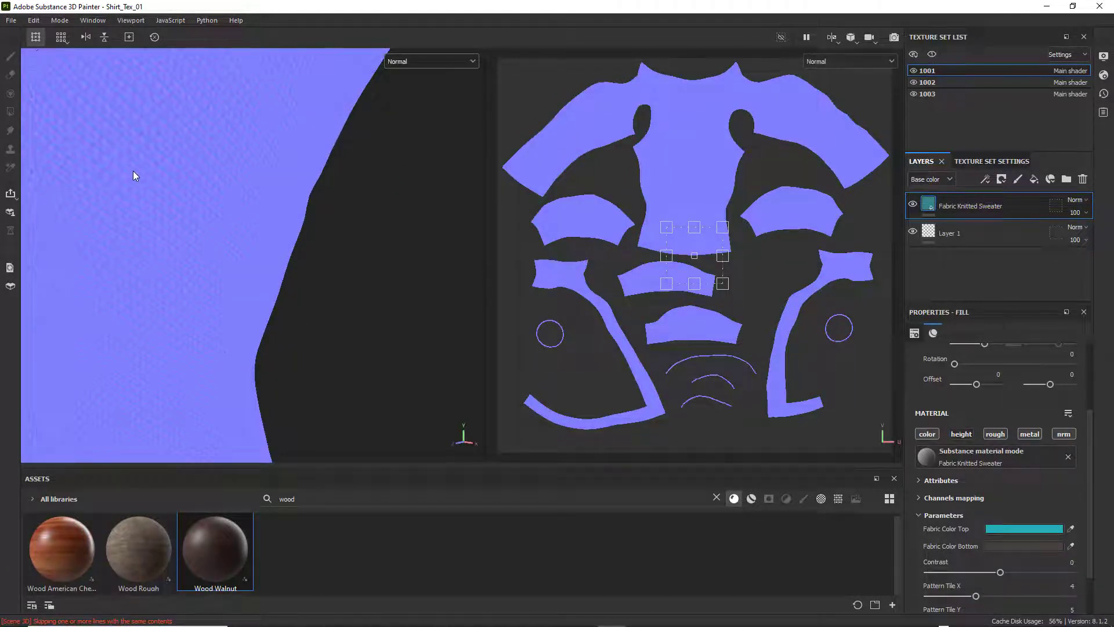
{"action": "scroll", "coordinate": [137, 172], "scroll_direction": "down", "scroll_amount": 2}
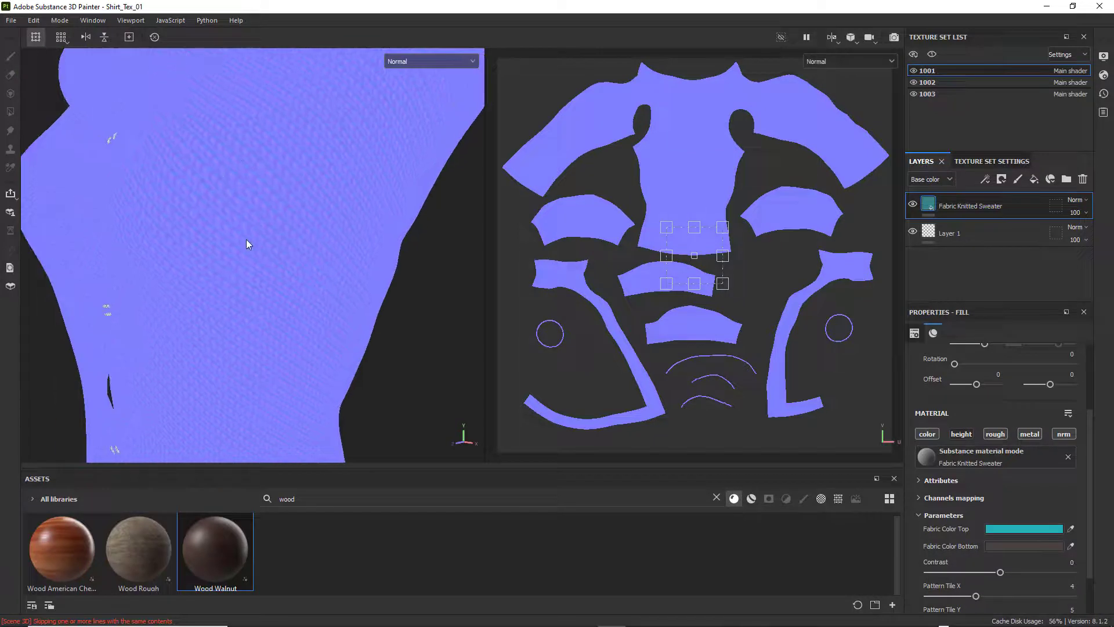
{"action": "scroll", "coordinate": [415, 106], "scroll_direction": "down", "scroll_amount": 3}
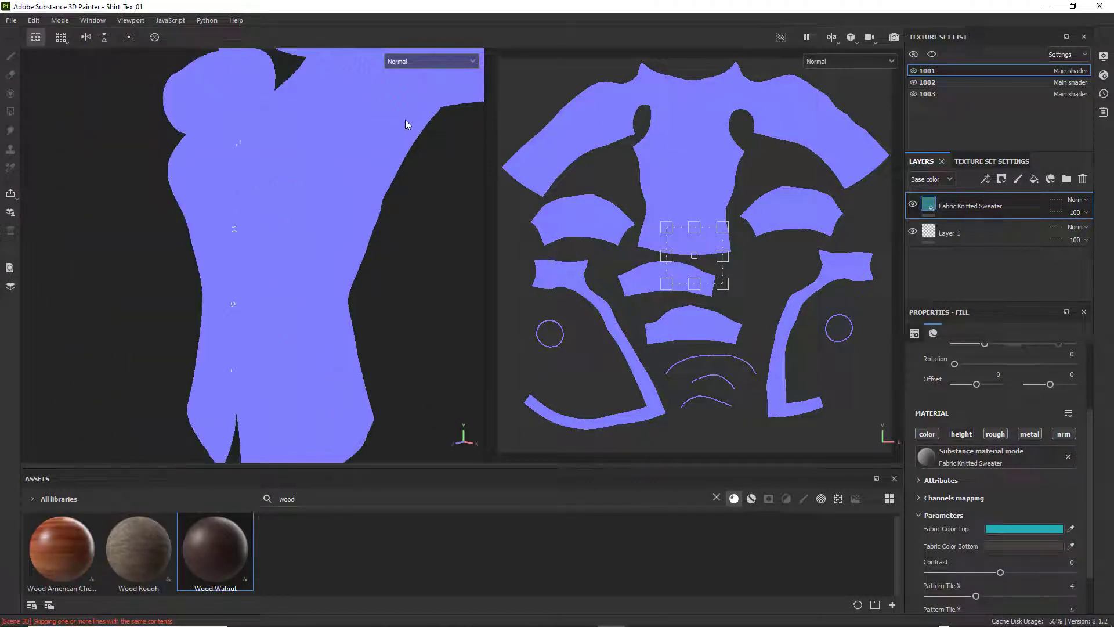
{"action": "scroll", "coordinate": [405, 120], "scroll_direction": "up", "scroll_amount": 2}
- Display only the Height channel and turn height off for the Fabric Knitted Sweater layer
{"action": "left_click", "coordinate": [451, 61]}
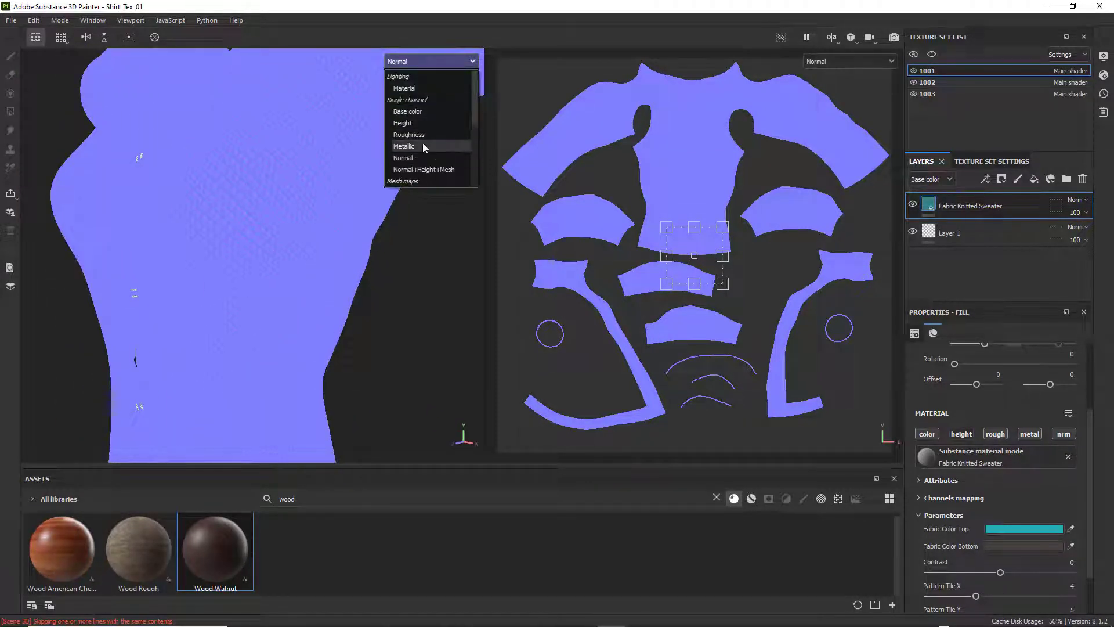
{"action": "left_click", "coordinate": [415, 123]}
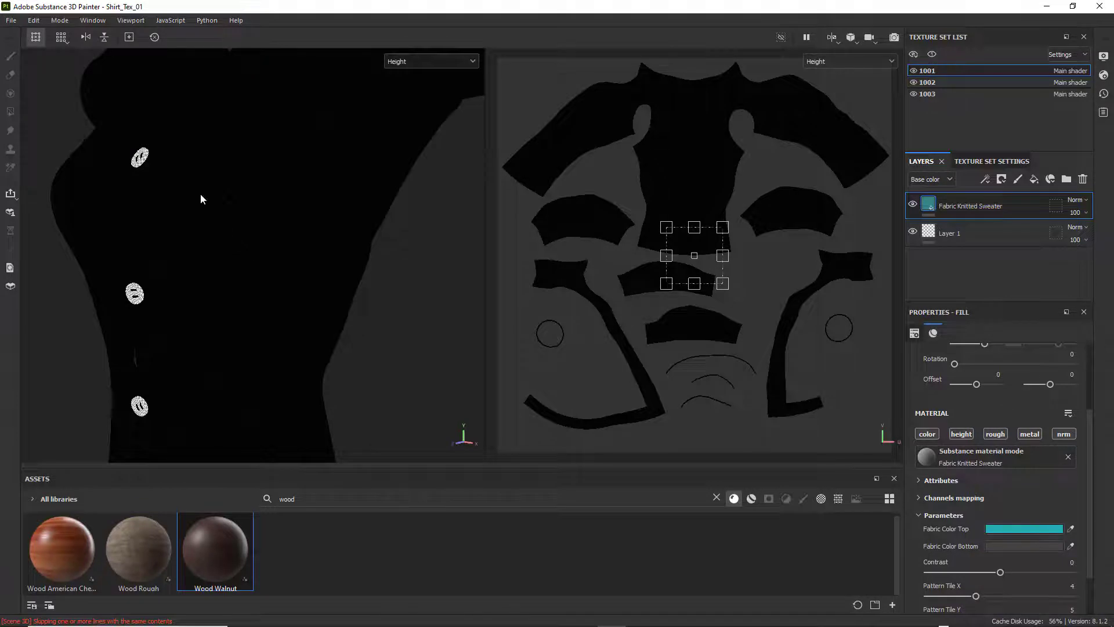
{"action": "left_click", "coordinate": [961, 434]}
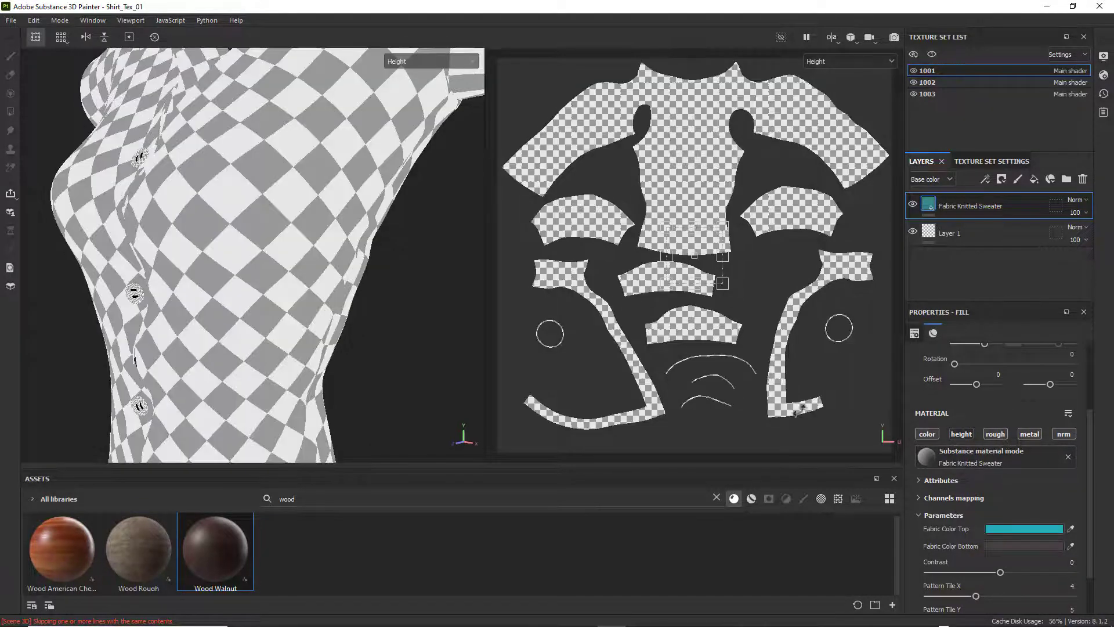
- Switch both viewports from the Height channel back to the full Material display
{"action": "left_click", "coordinate": [471, 61]}
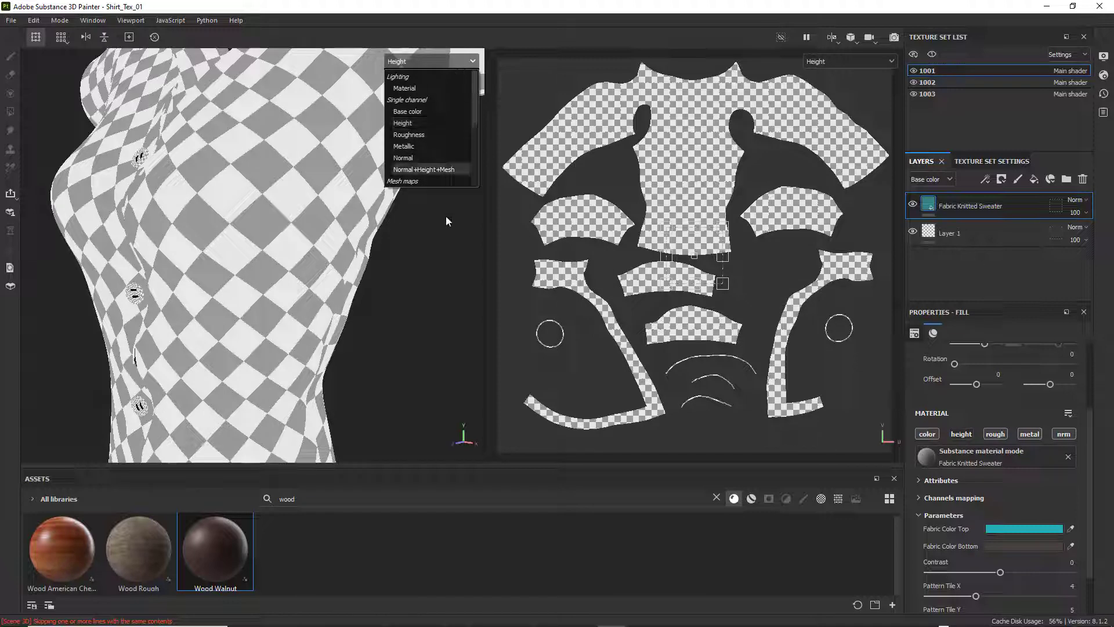
{"action": "key", "text": "m"}
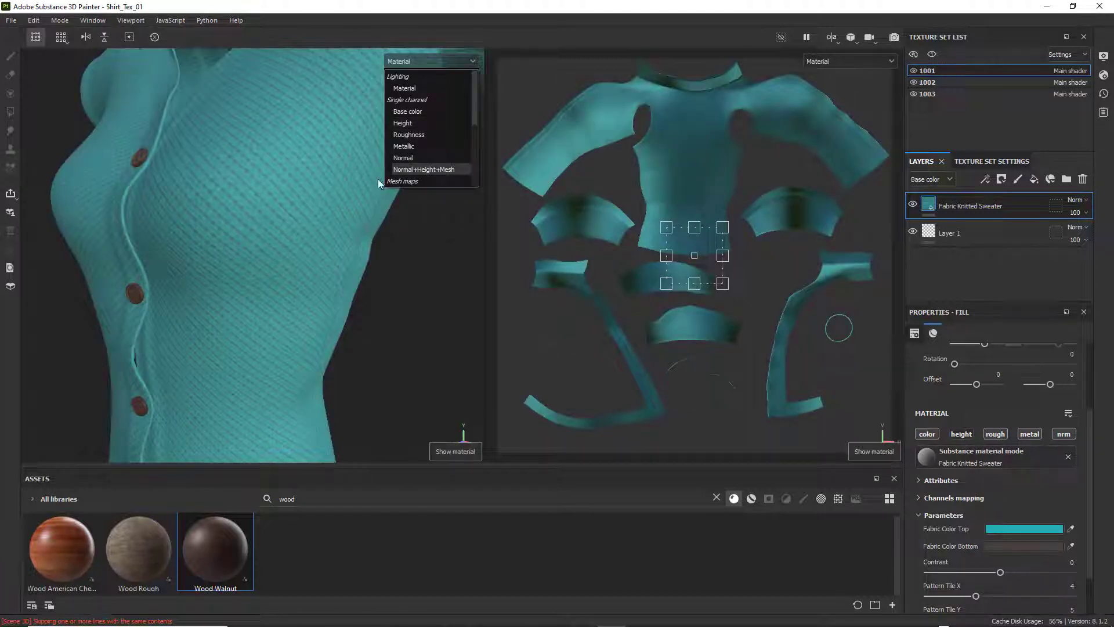
{"action": "left_click", "coordinate": [430, 283]}
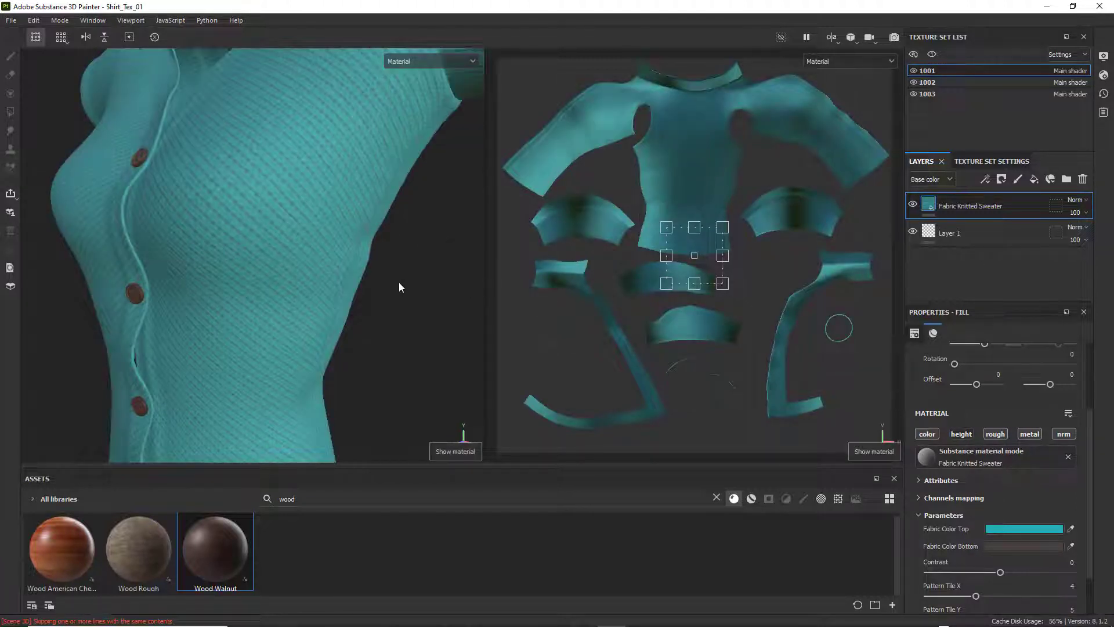
- Display the shirt's Base color, Height, Roughness, Metallic and Normal channels one after another
{"action": "left_click", "coordinate": [467, 61]}
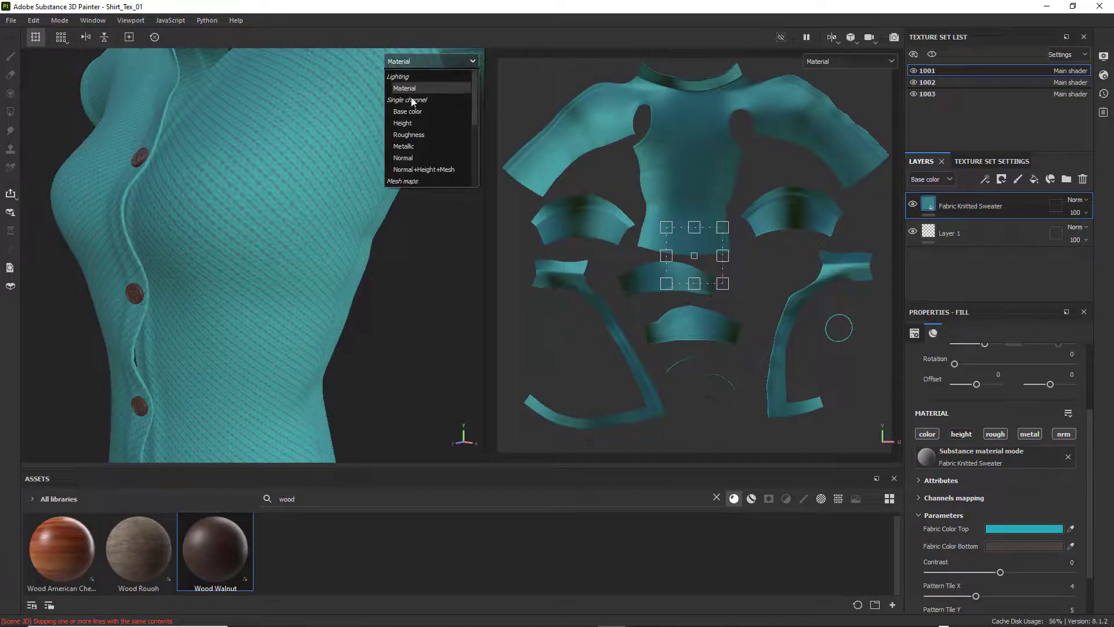
{"action": "left_click", "coordinate": [416, 112]}
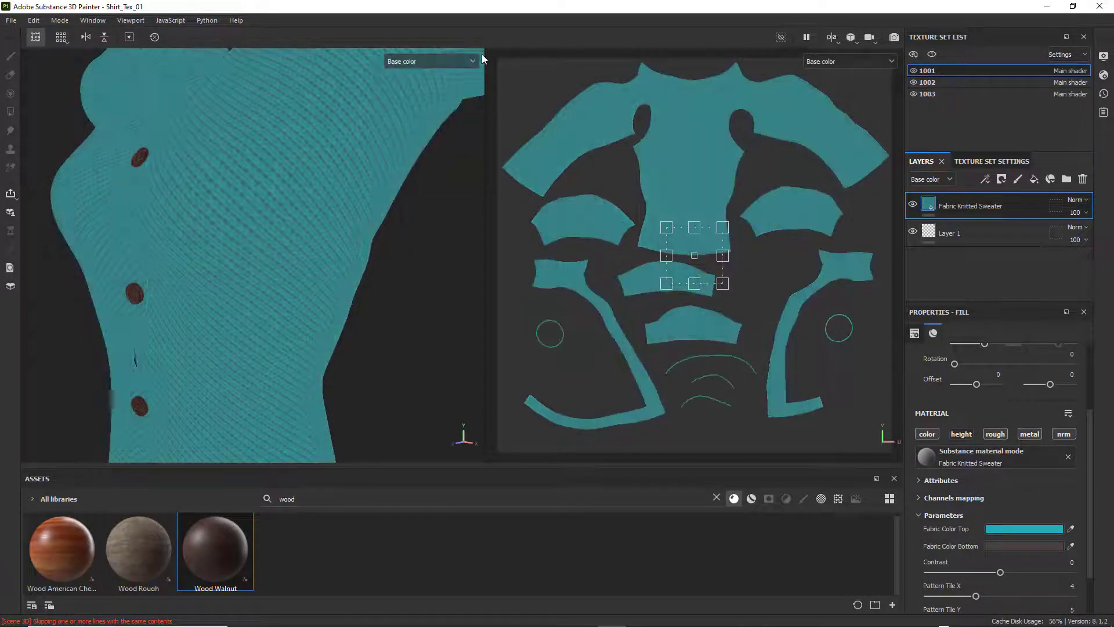
{"action": "left_click", "coordinate": [473, 60]}
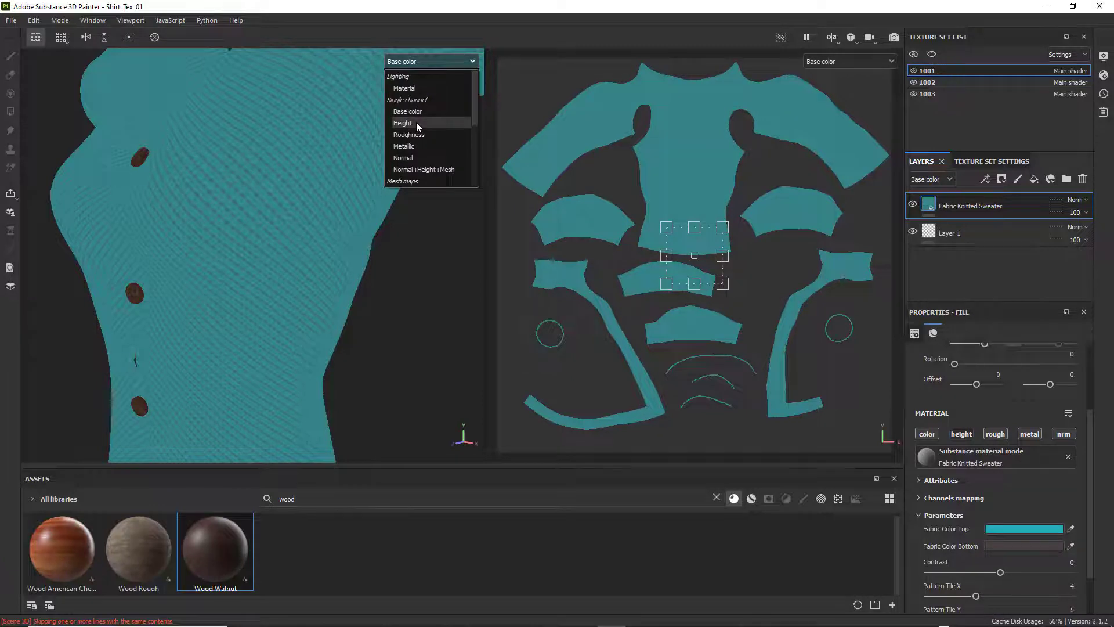
{"action": "left_click", "coordinate": [417, 122]}
{"action": "left_click", "coordinate": [471, 61]}
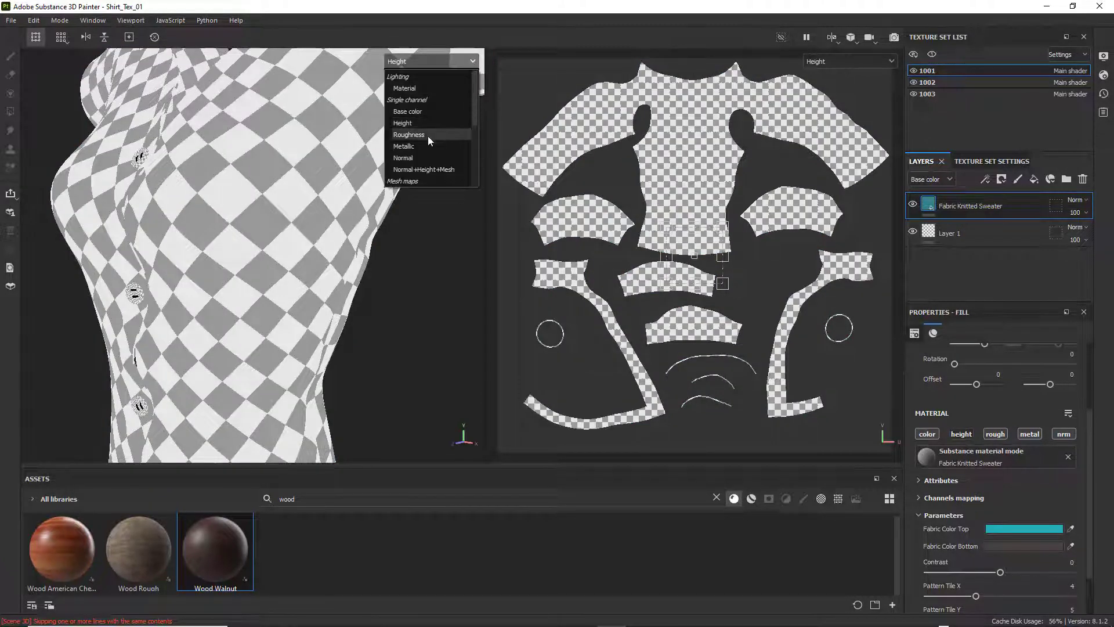
{"action": "left_click", "coordinate": [427, 135]}
{"action": "left_click", "coordinate": [471, 60]}
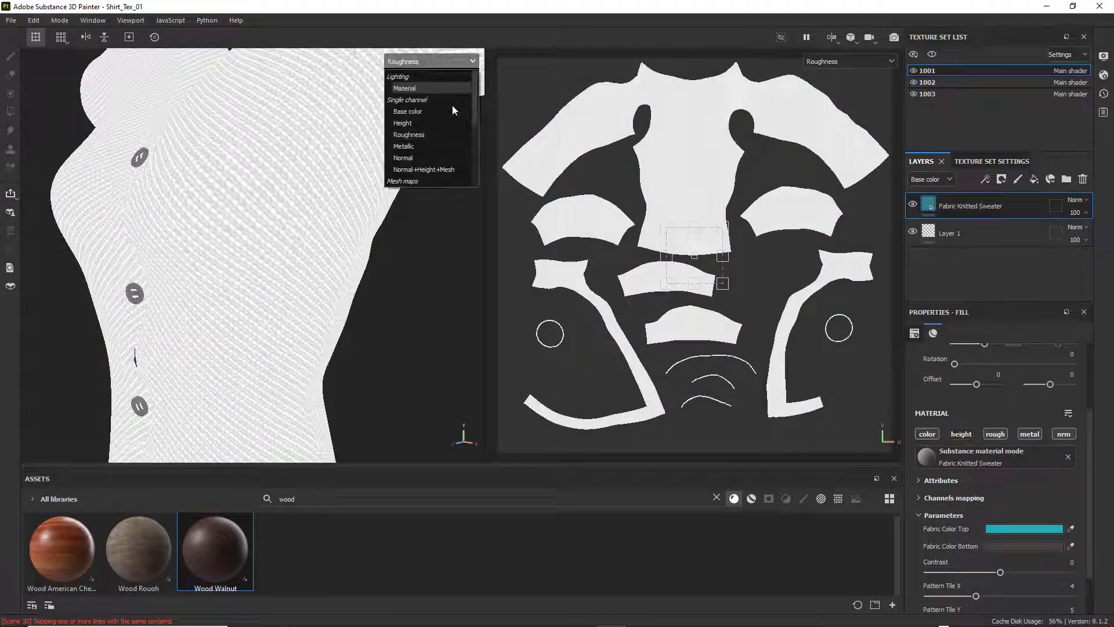
{"action": "left_click", "coordinate": [424, 148]}
{"action": "left_click", "coordinate": [472, 60]}
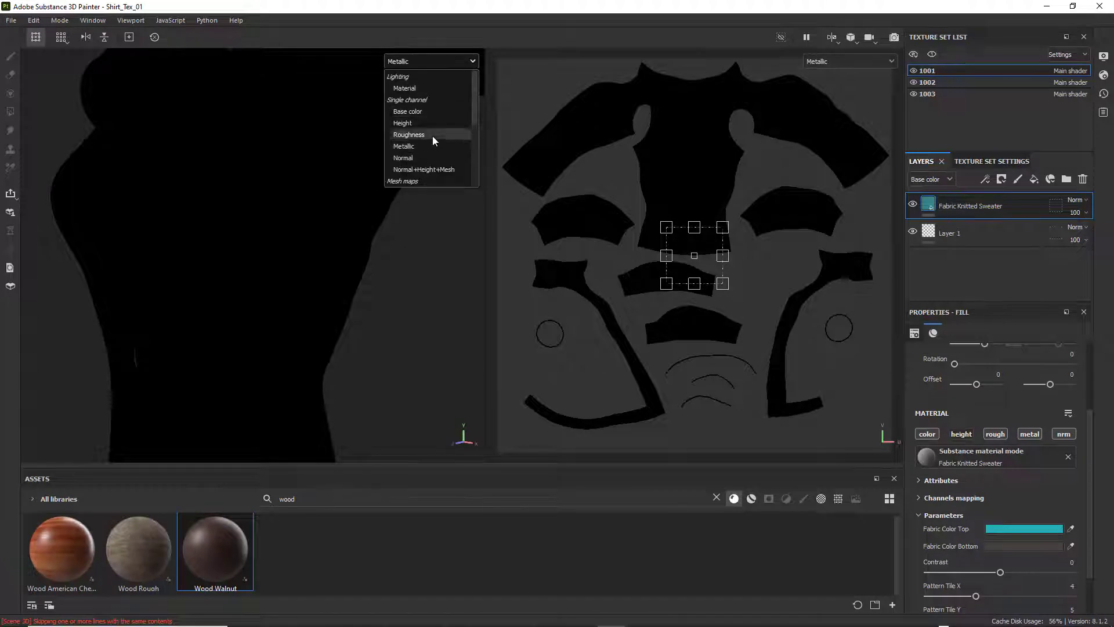
{"action": "left_click", "coordinate": [438, 157]}
- Review the Metallic and Roughness channels once more and return the viewports to the Material display
{"action": "left_click", "coordinate": [472, 64]}
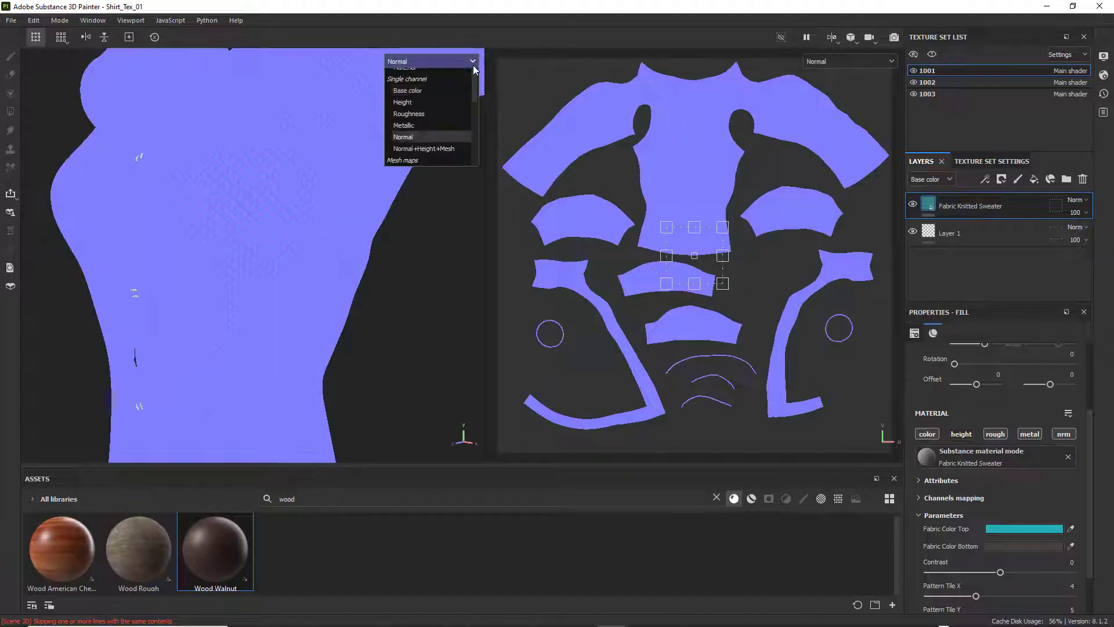
{"action": "left_click", "coordinate": [433, 144]}
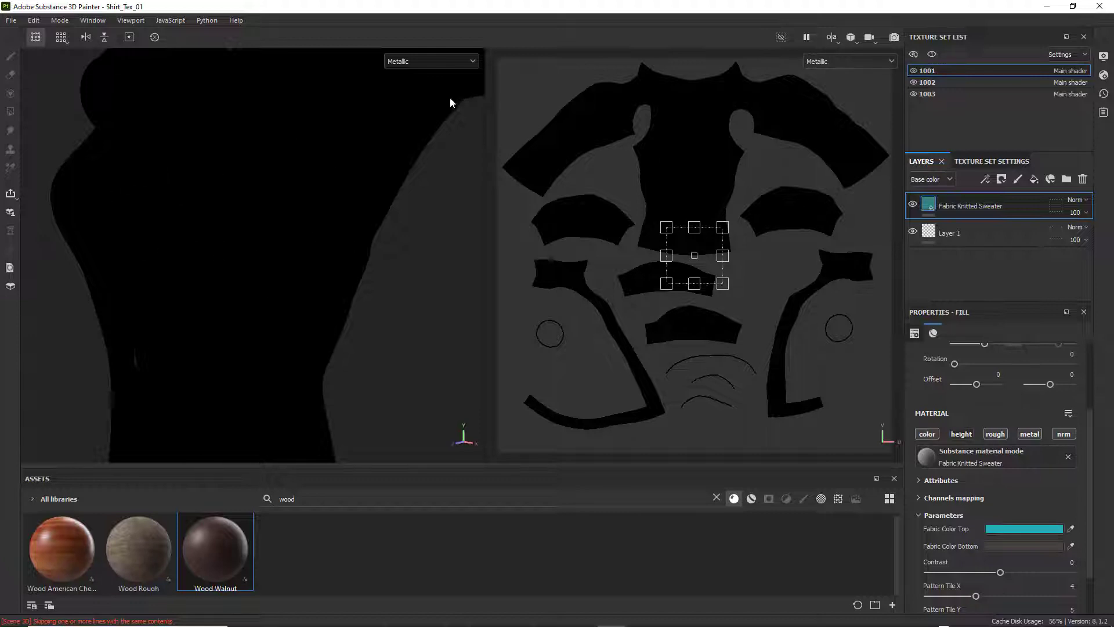
{"action": "left_click", "coordinate": [473, 62]}
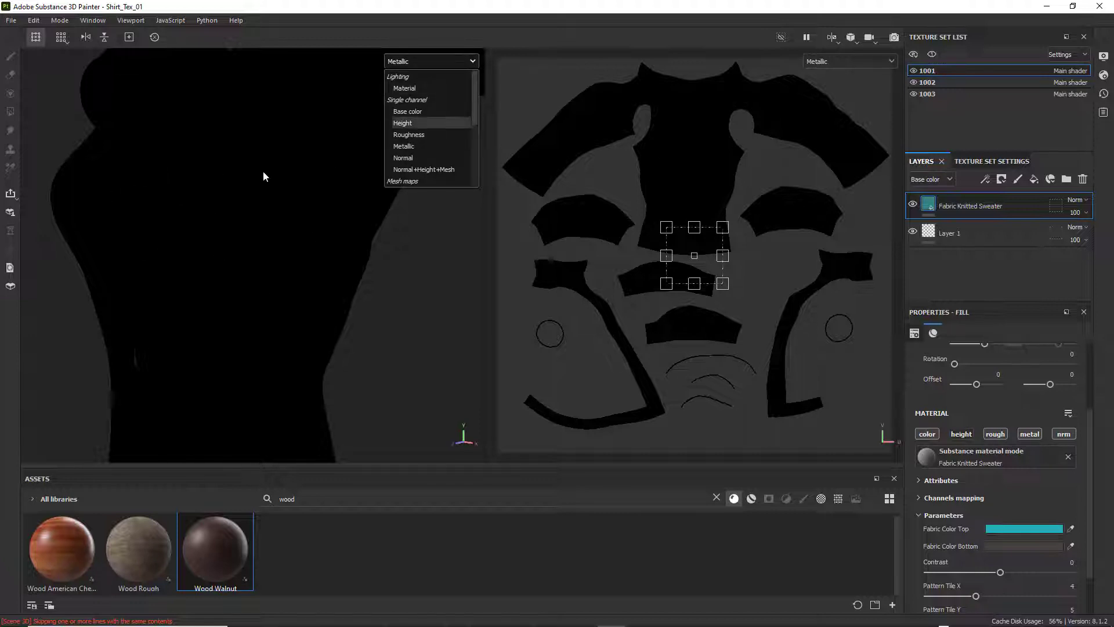
{"action": "left_click", "coordinate": [429, 136]}
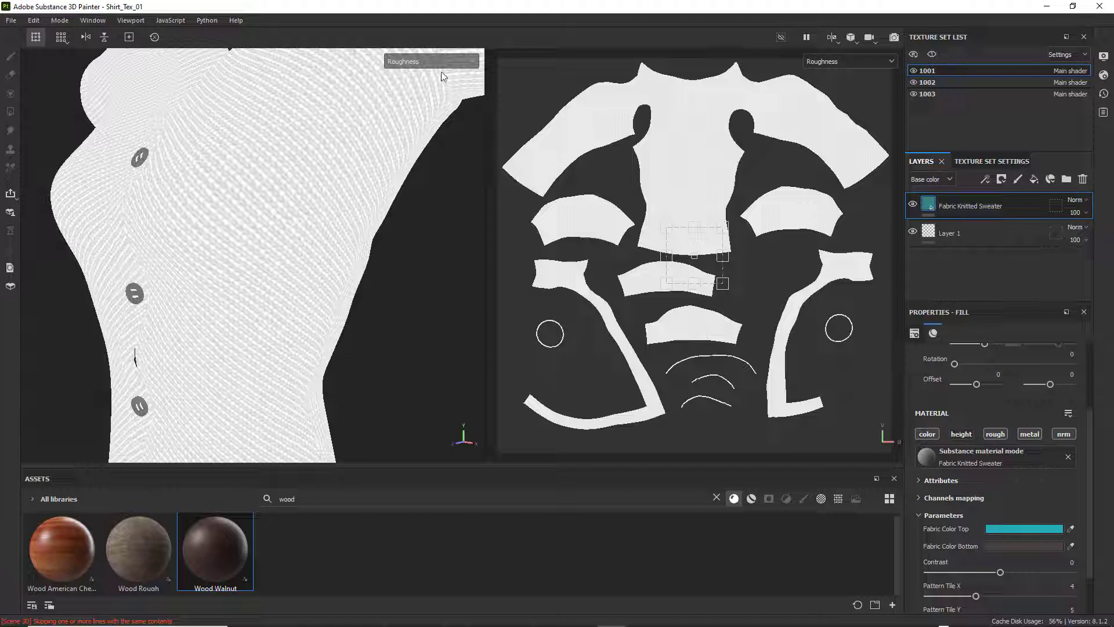
{"action": "left_click", "coordinate": [472, 62]}
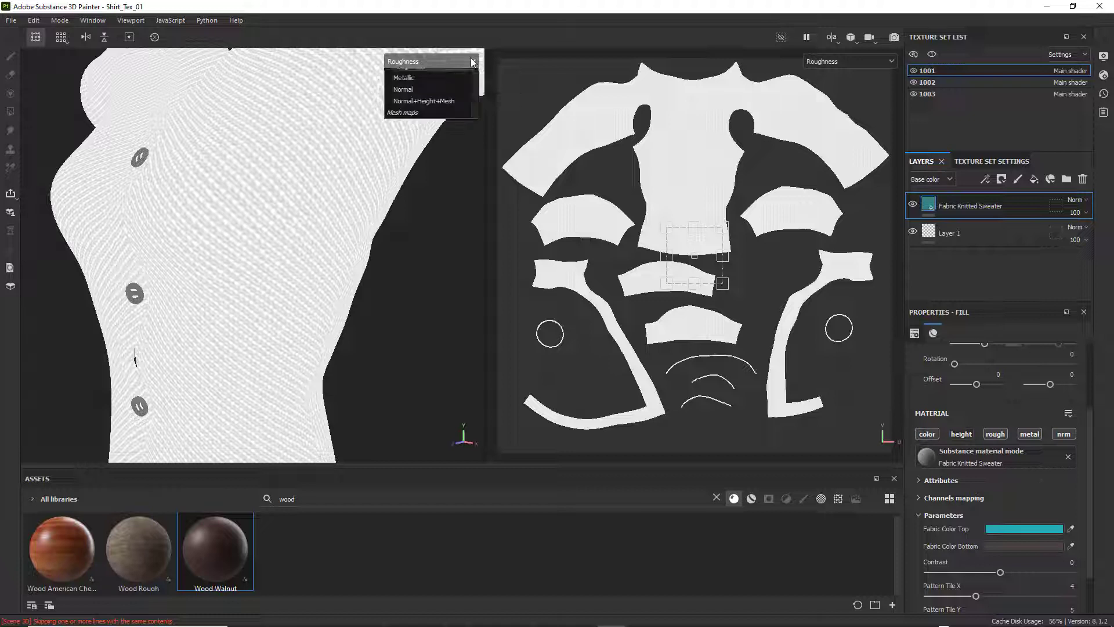
{"action": "left_click", "coordinate": [433, 78]}
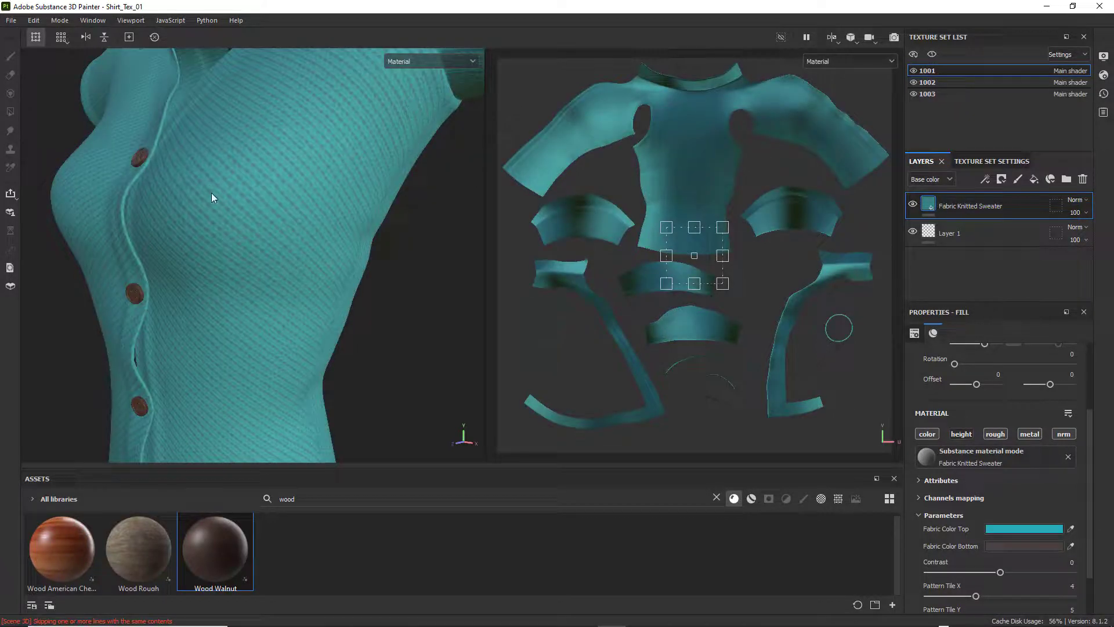
- Examine the fully textured shirt from several angles, checking the knit fabric, the buttons and the overall shape
{"action": "scroll", "coordinate": [272, 223], "scroll_direction": "down", "scroll_amount": 6}
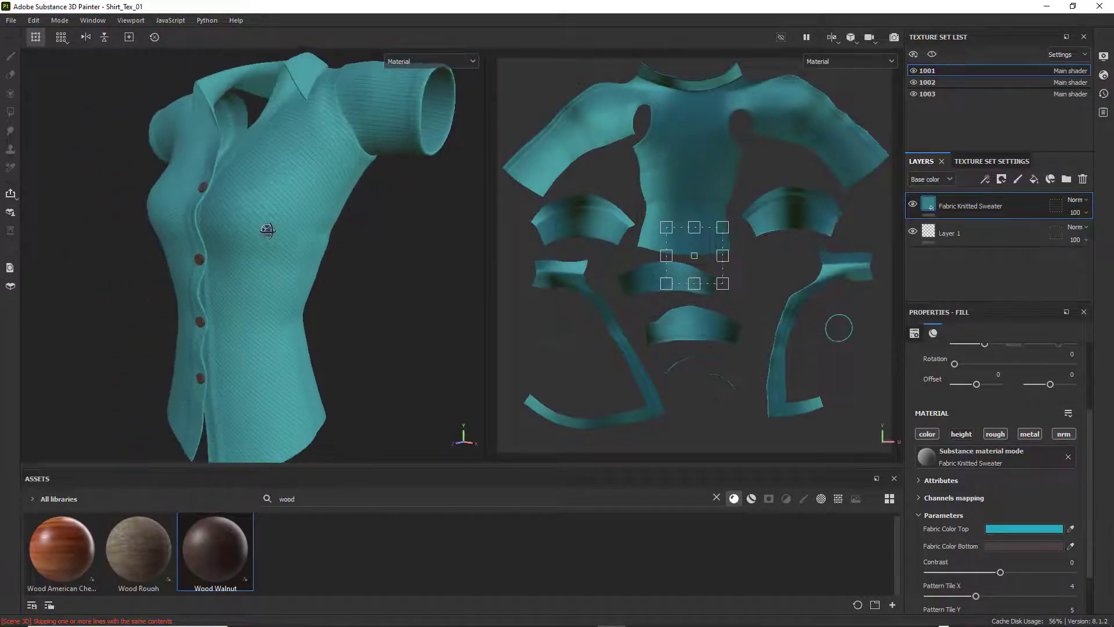
{"action": "mouse_move", "coordinate": [267, 231]}
{"action": "left_mouse_down", "text": "alt"}
{"action": "mouse_move", "coordinate": [142, 219]}
{"action": "mouse_move", "coordinate": [281, 231]}
{"action": "left_mouse_up", "text": "alt"}
{"action": "right_click_drag", "start_coordinate": [281, 231], "coordinate": [415, 229], "text": "alt"}
{"action": "middle_click_drag", "start_coordinate": [210, 193], "coordinate": [218, 189], "text": "alt"}
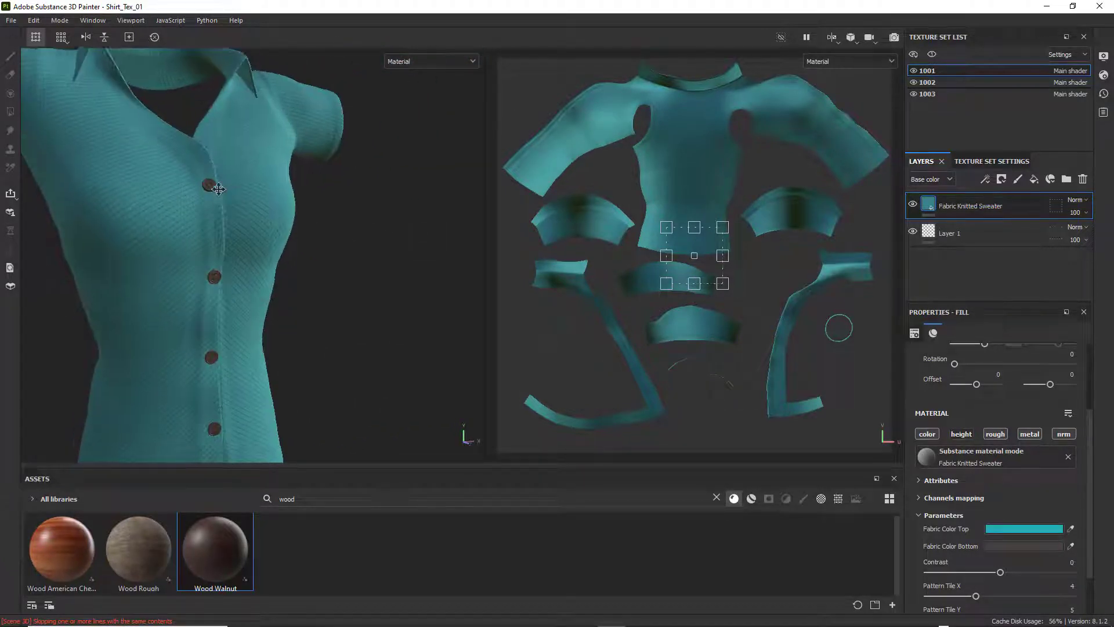
{"action": "left_click_drag", "start_coordinate": [218, 189], "coordinate": [343, 291], "text": "alt"}
{"action": "scroll", "coordinate": [367, 287], "scroll_direction": "up", "scroll_amount": 2}
{"action": "scroll", "coordinate": [368, 249], "scroll_direction": "down", "scroll_amount": 2}
{"action": "scroll", "coordinate": [353, 291], "scroll_direction": "up", "scroll_amount": 2}
{"action": "middle_click_drag", "start_coordinate": [353, 291], "coordinate": [360, 237], "text": "alt"}
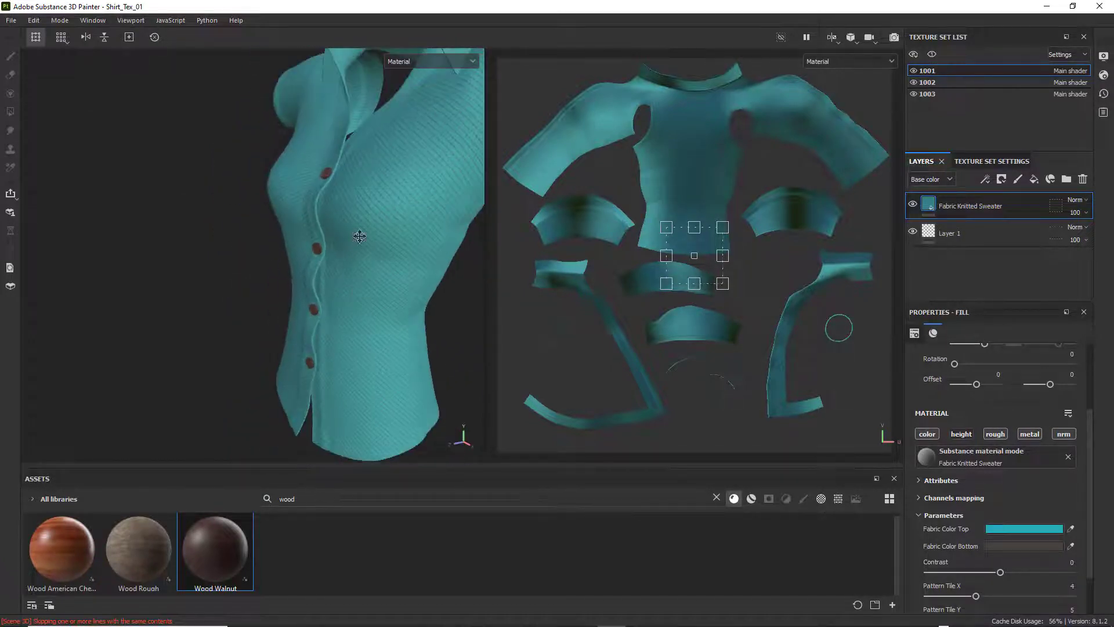
{"action": "left_click_drag", "start_coordinate": [360, 236], "coordinate": [319, 256], "text": "alt"}
{"action": "scroll", "coordinate": [234, 228], "scroll_direction": "up", "scroll_amount": 3}
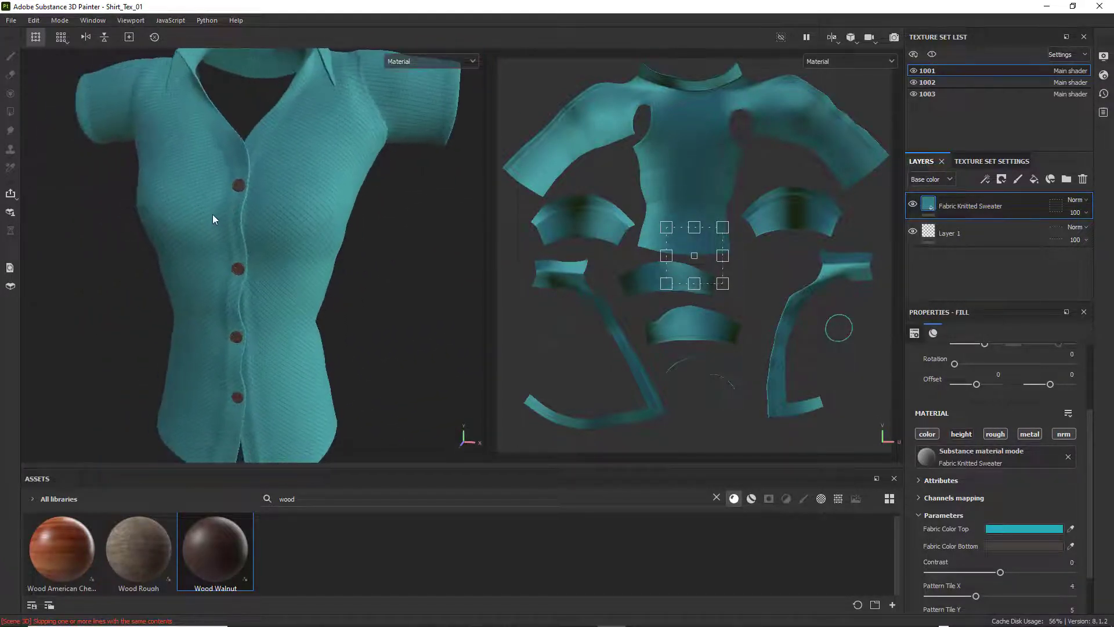
{"action": "scroll", "coordinate": [214, 218], "scroll_direction": "down", "scroll_amount": 2}
{"action": "left_click_drag", "start_coordinate": [213, 218], "coordinate": [239, 203], "text": "alt"}
{"action": "scroll", "coordinate": [239, 207], "scroll_direction": "down", "scroll_amount": 2}
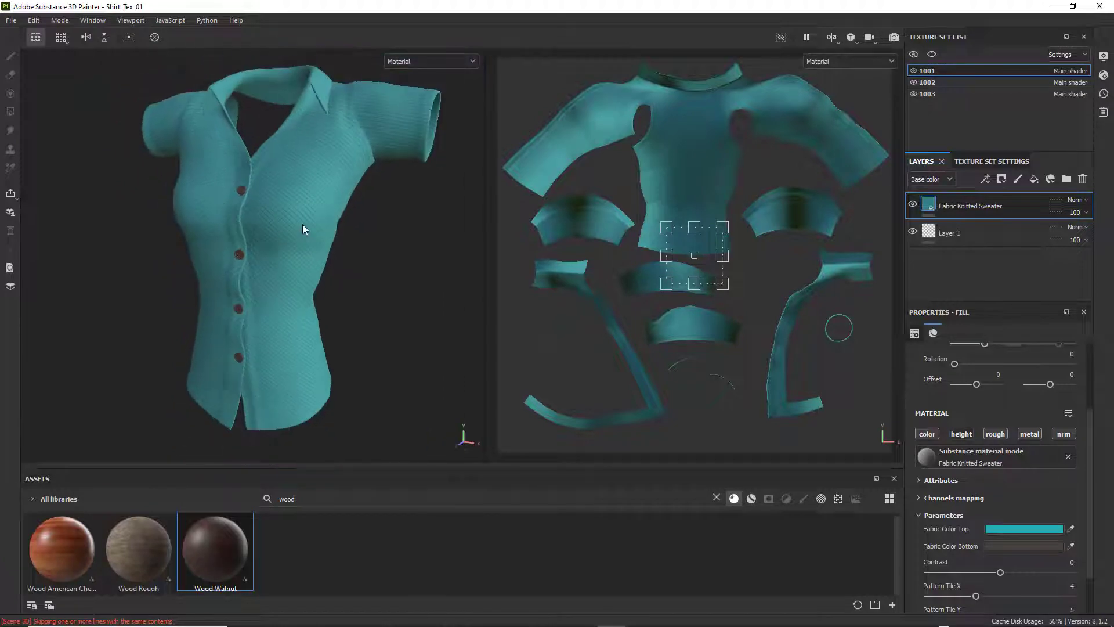
{"action": "left_click_drag", "start_coordinate": [302, 224], "coordinate": [220, 192], "text": "alt"}
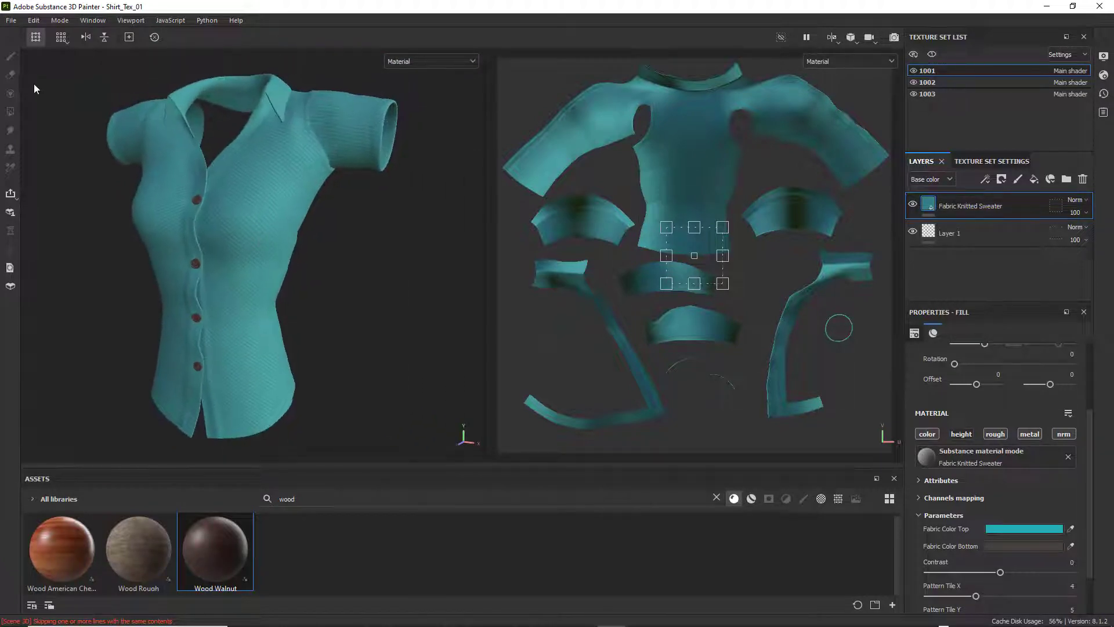
{"action": "left_click", "coordinate": [11, 21]}
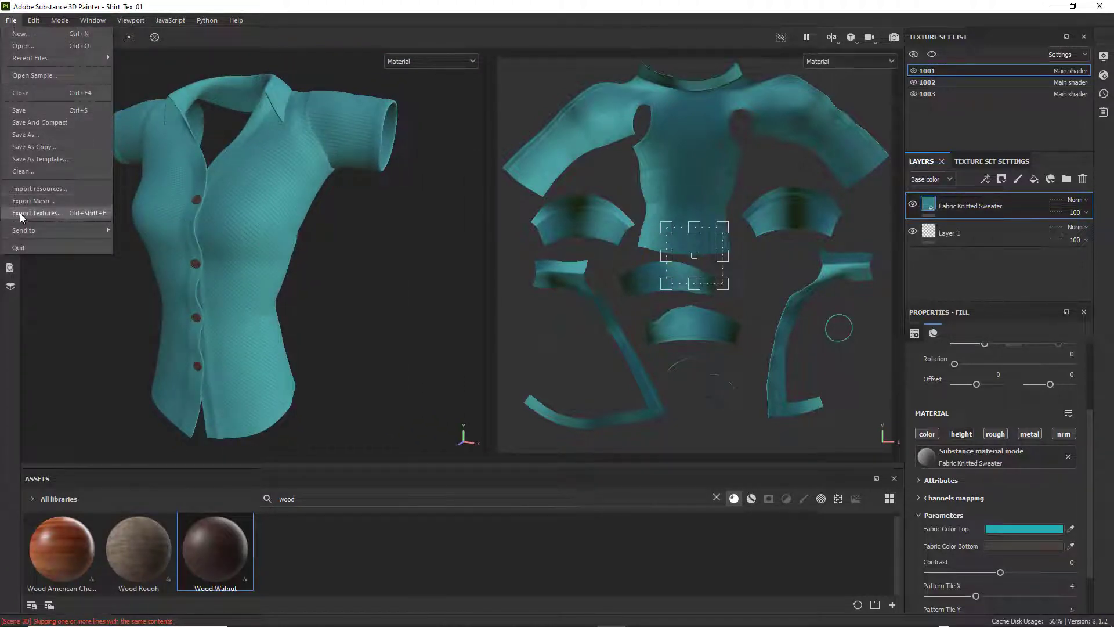
{"action": "left_click", "coordinate": [62, 213]}
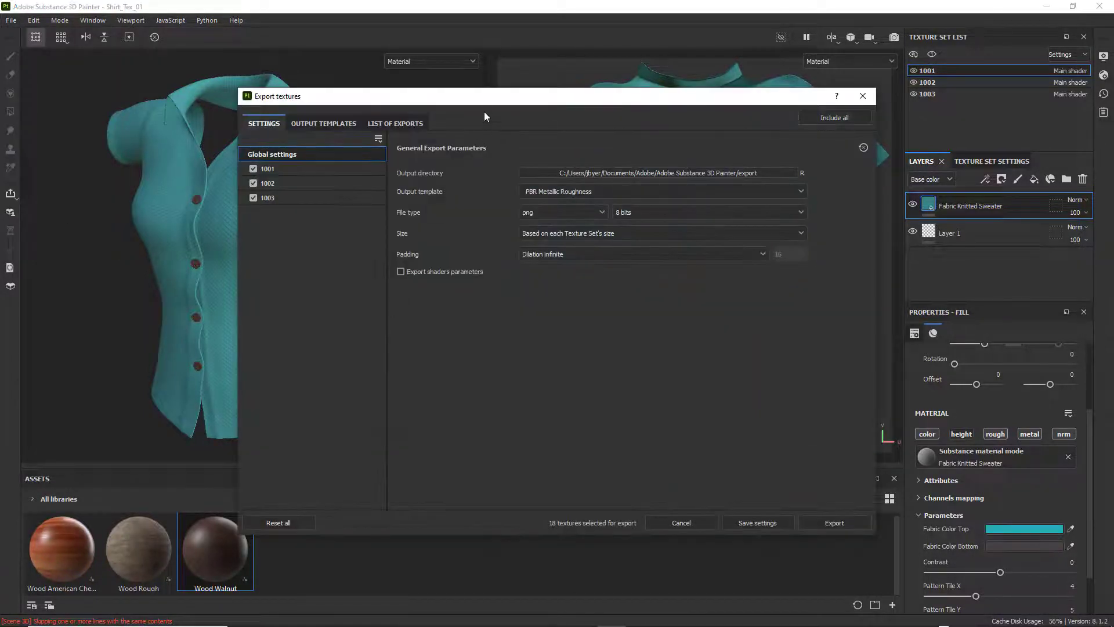
{"action": "left_click_drag", "start_coordinate": [502, 103], "coordinate": [583, 110]}
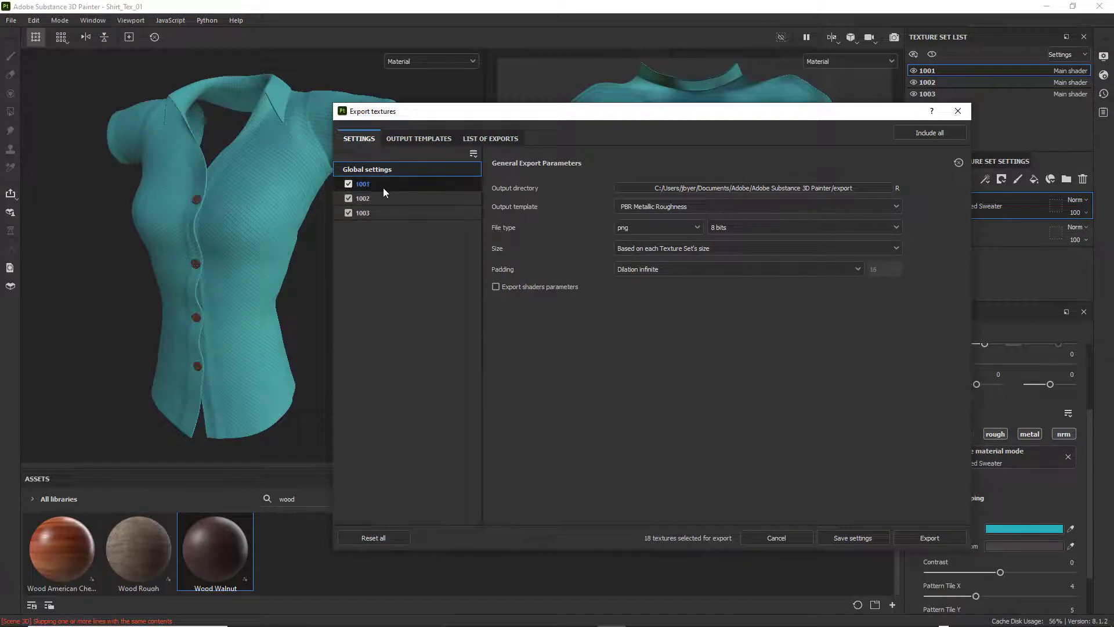
{"action": "left_click", "coordinate": [362, 214]}
{"action": "left_click", "coordinate": [373, 200]}
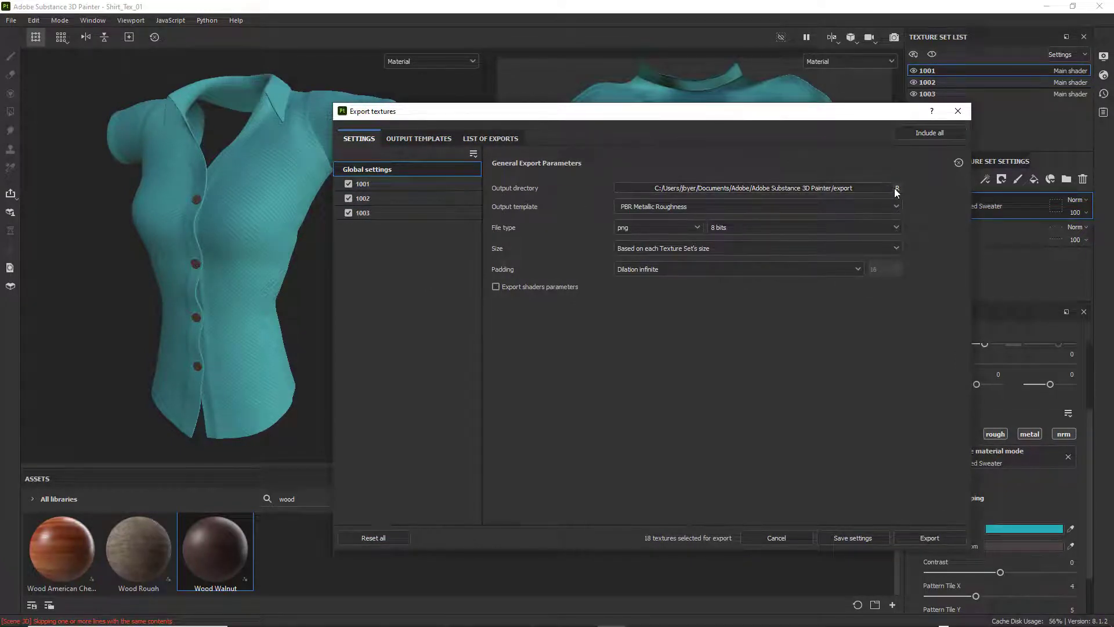
{"action": "left_click", "coordinate": [839, 187]}
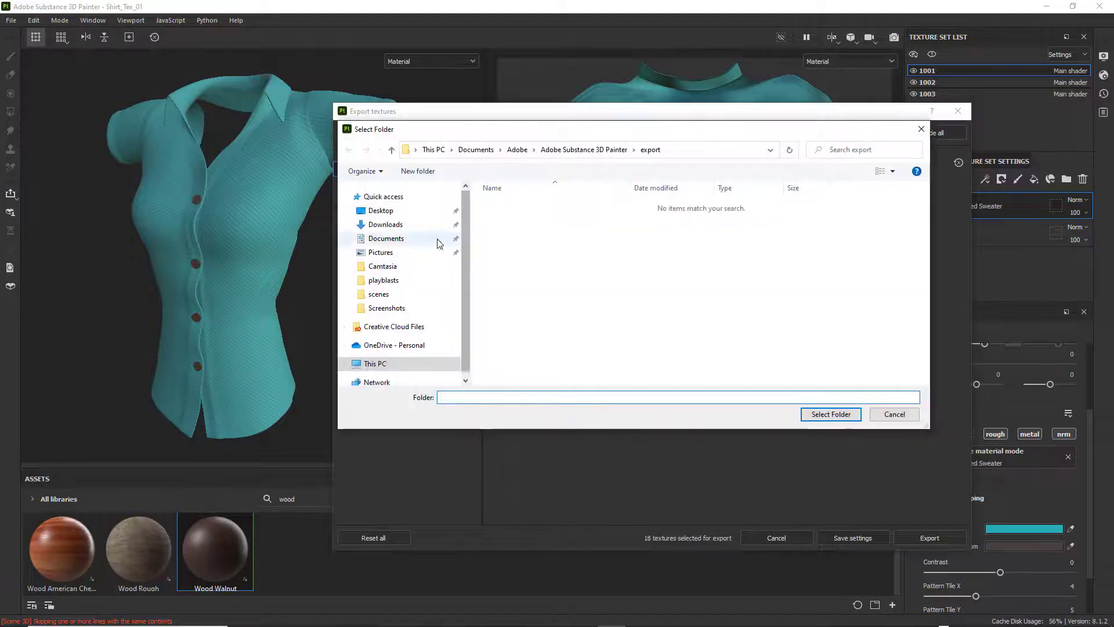
{"action": "left_click", "coordinate": [381, 210]}
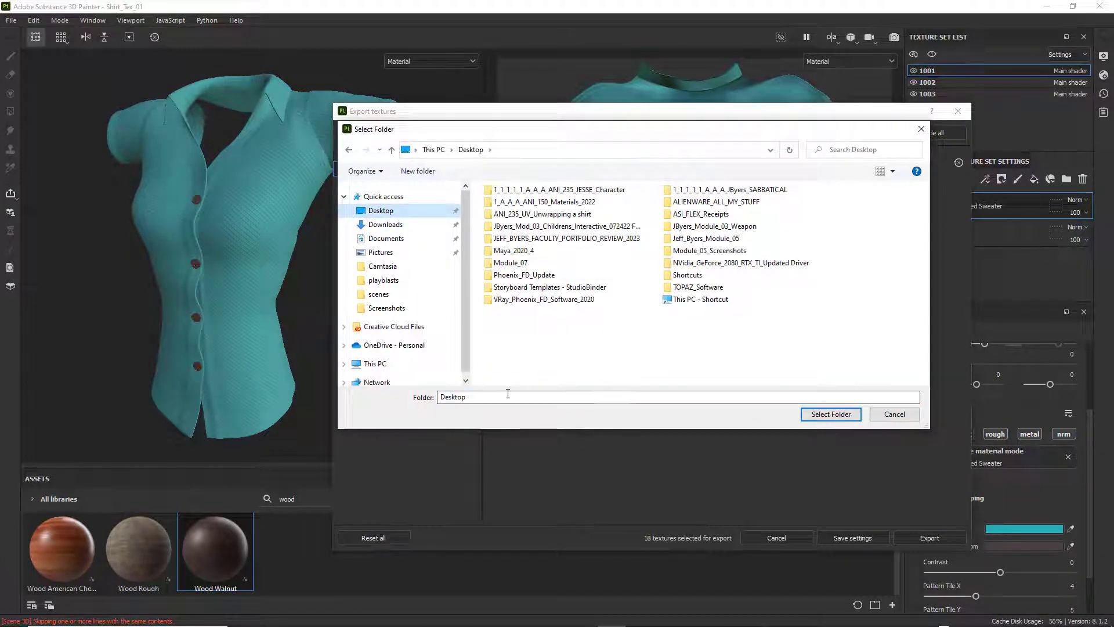
{"action": "left_click", "coordinate": [831, 413]}
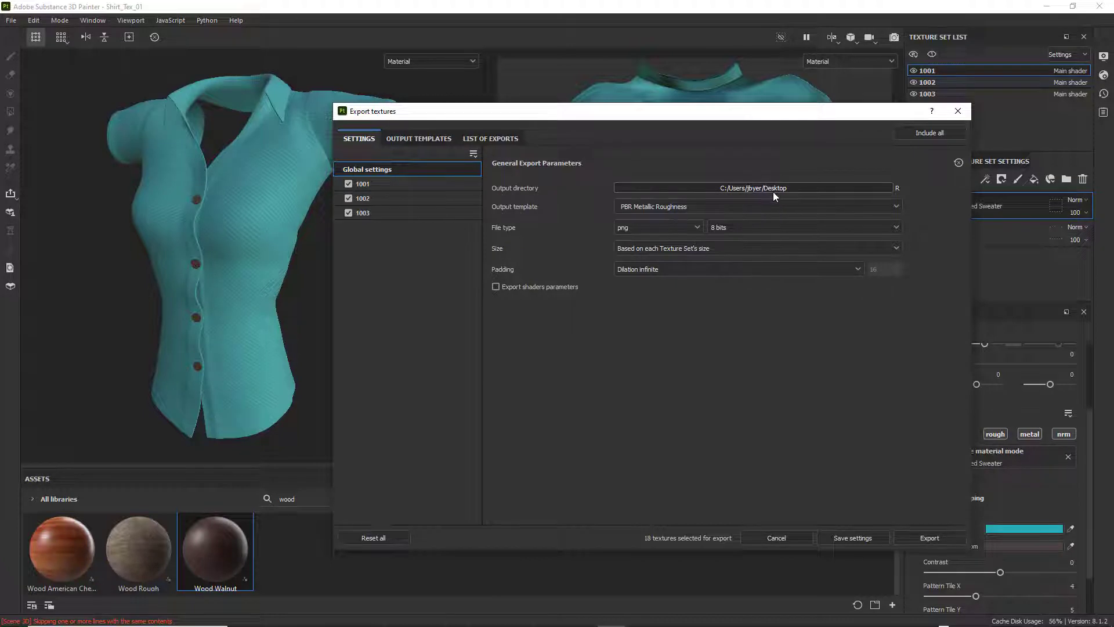
{"action": "left_click", "coordinate": [958, 111]}
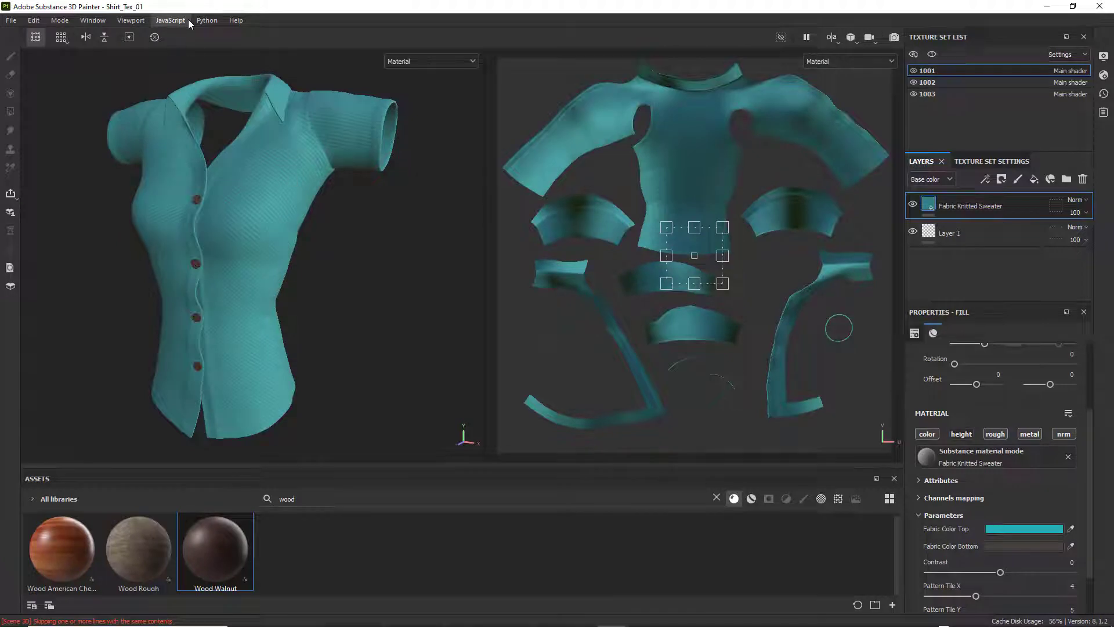
- Open the texture export settings and set the output directory to the Desktop
{"action": "left_click", "coordinate": [17, 24]}
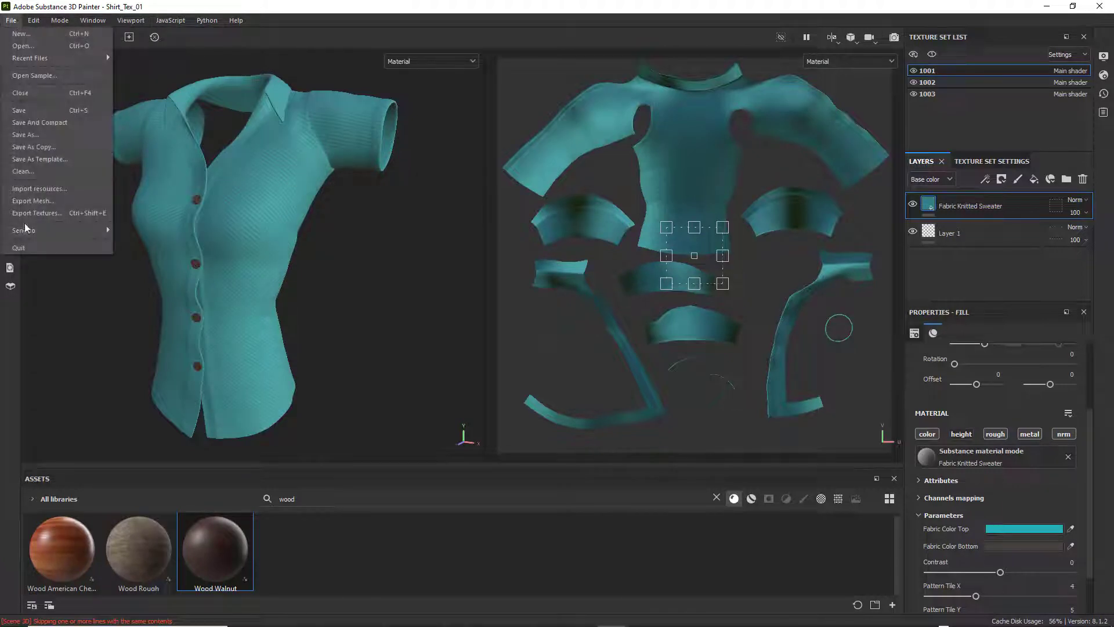
{"action": "left_click", "coordinate": [27, 212]}
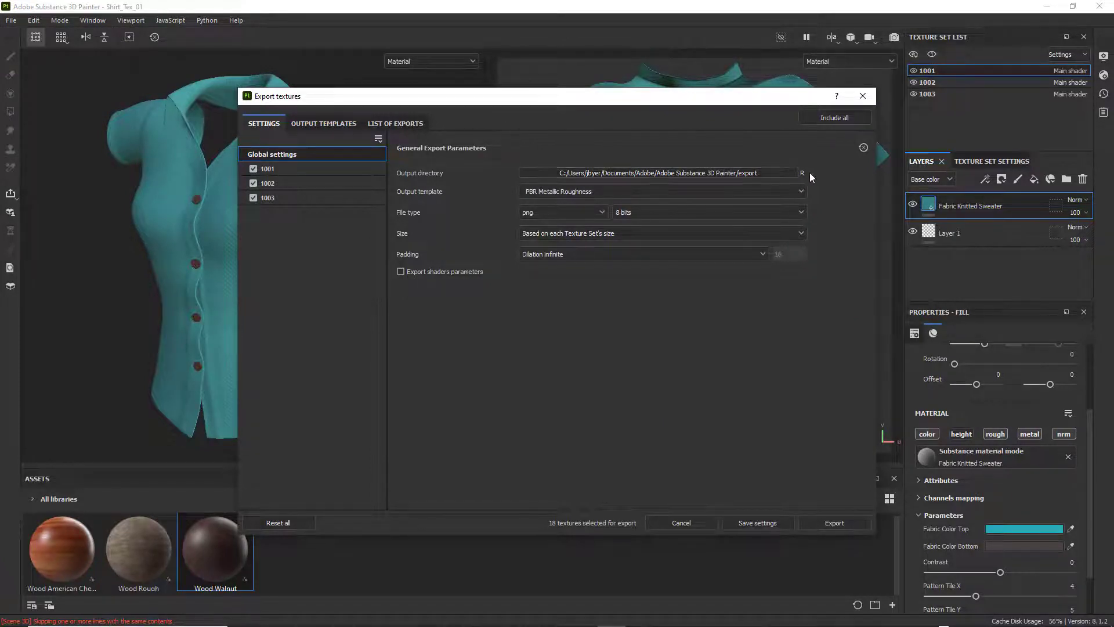
{"action": "left_click", "coordinate": [742, 173]}
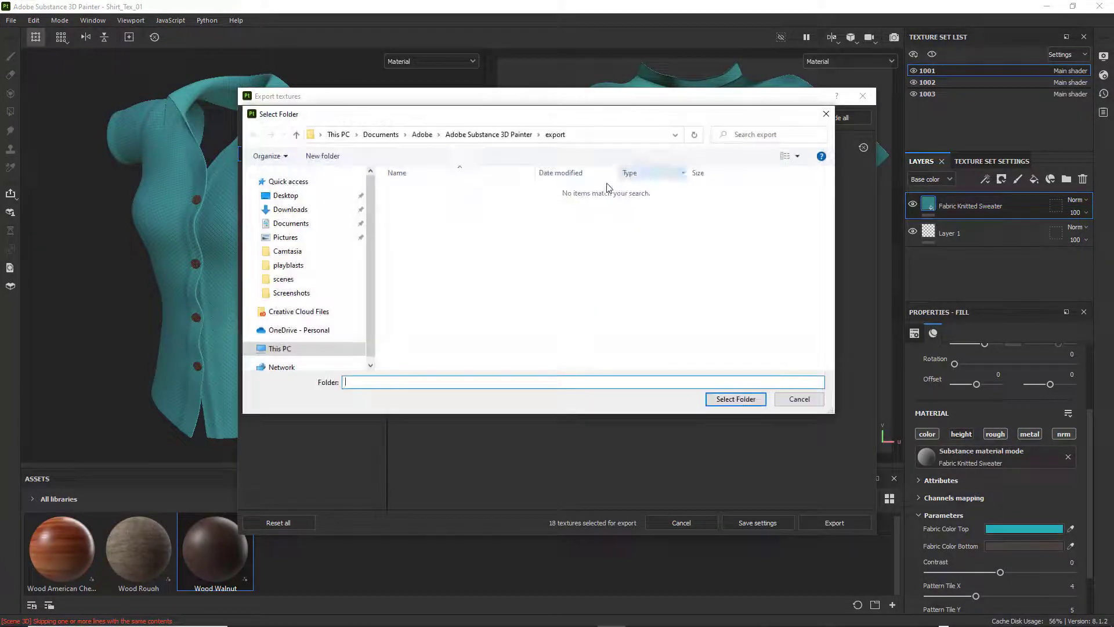
{"action": "left_click", "coordinate": [286, 195]}
{"action": "left_click", "coordinate": [745, 399]}
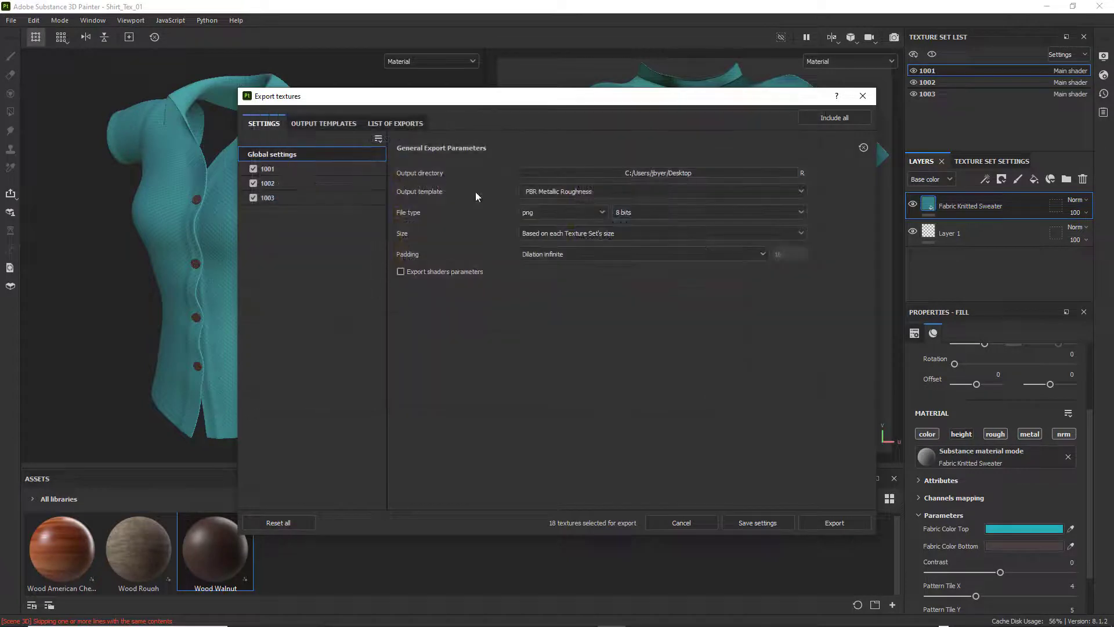
- Look through the available output templates for the export, keeping PBR Metallic Roughness as the choice
{"action": "left_click", "coordinate": [590, 191]}
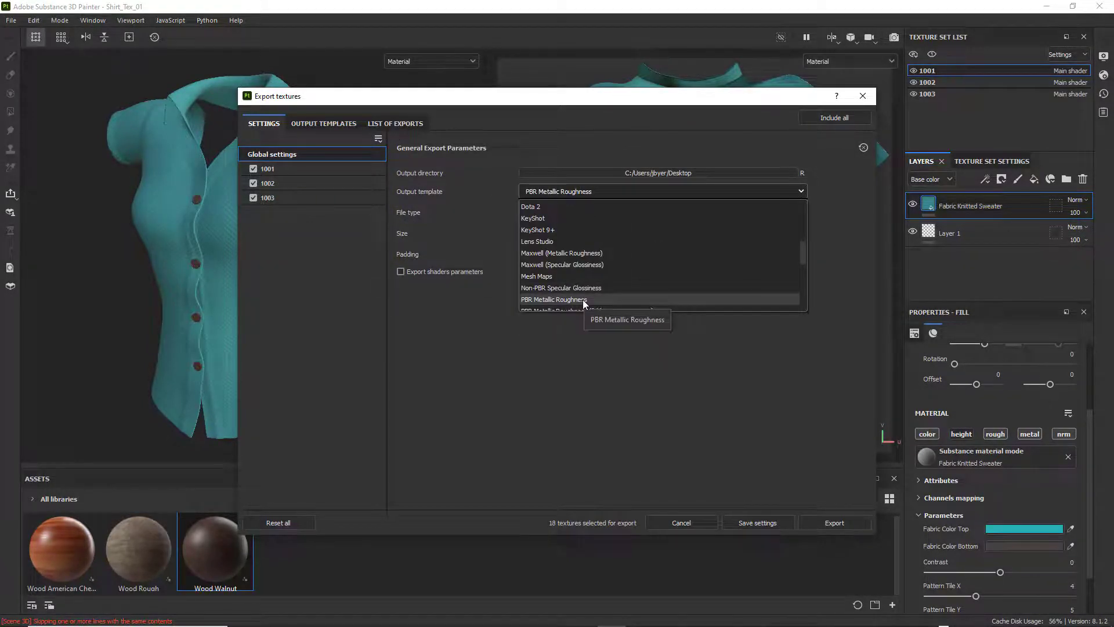
{"action": "left_click", "coordinate": [582, 299]}
{"action": "left_click", "coordinate": [590, 192]}
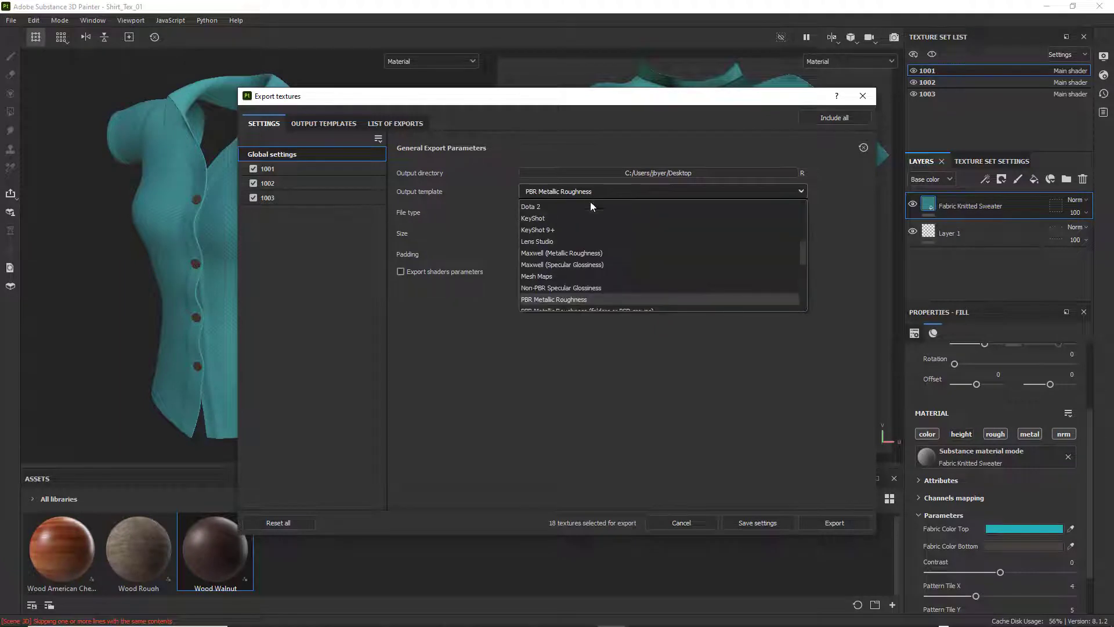
{"action": "scroll", "coordinate": [608, 280], "scroll_direction": "down", "scroll_amount": 8}
{"action": "scroll", "coordinate": [610, 278], "scroll_direction": "up", "scroll_amount": 3}
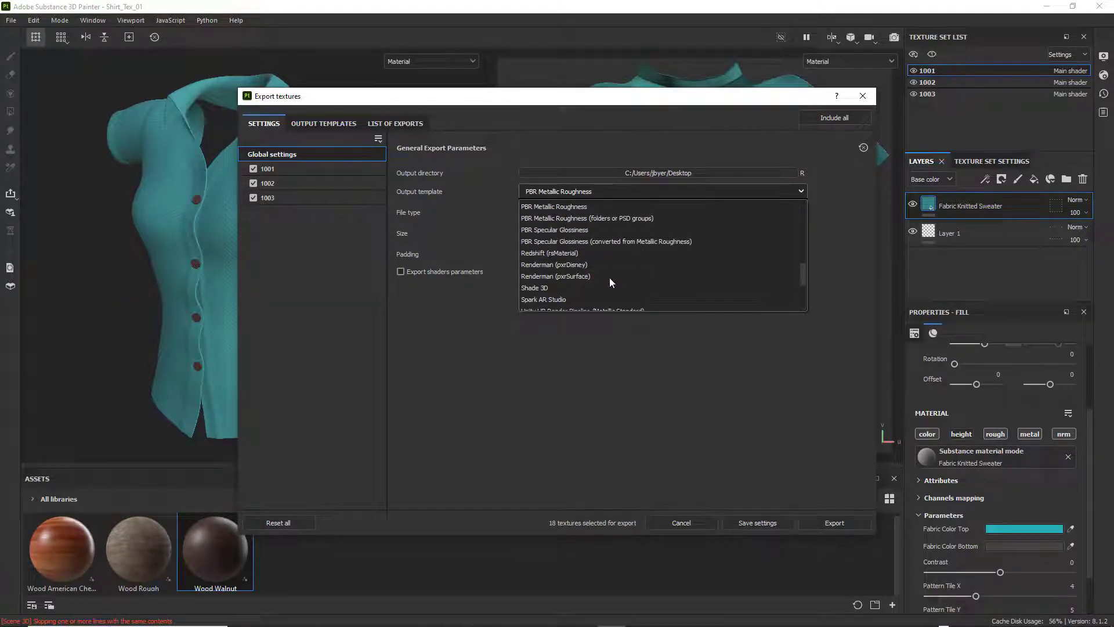
{"action": "scroll", "coordinate": [609, 280], "scroll_direction": "up", "scroll_amount": 5}
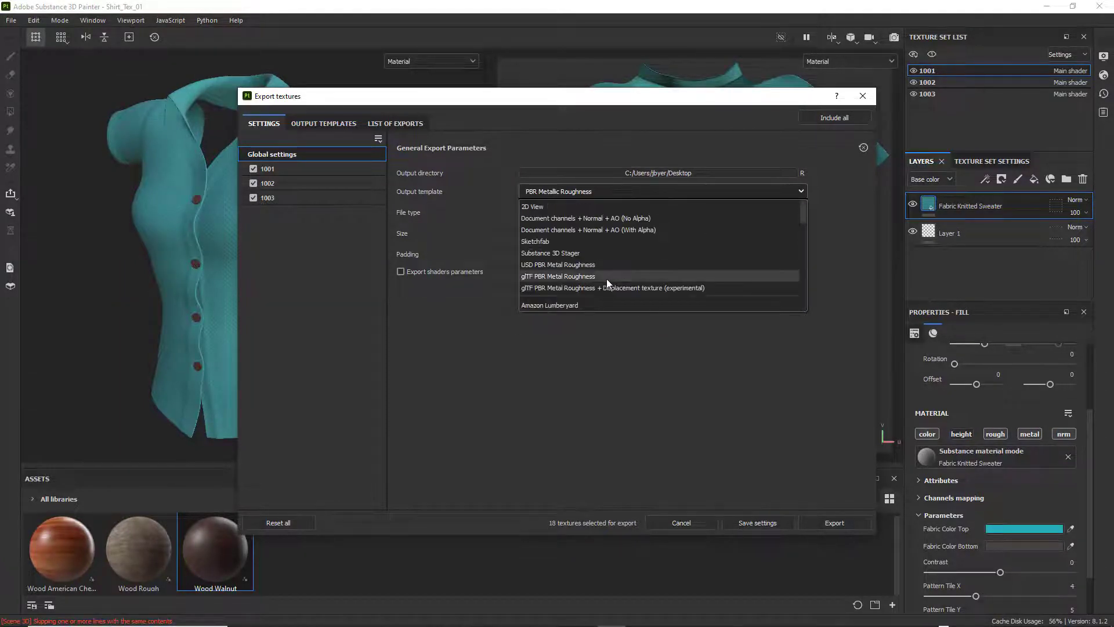
{"action": "scroll", "coordinate": [606, 282], "scroll_direction": "down", "scroll_amount": 2}
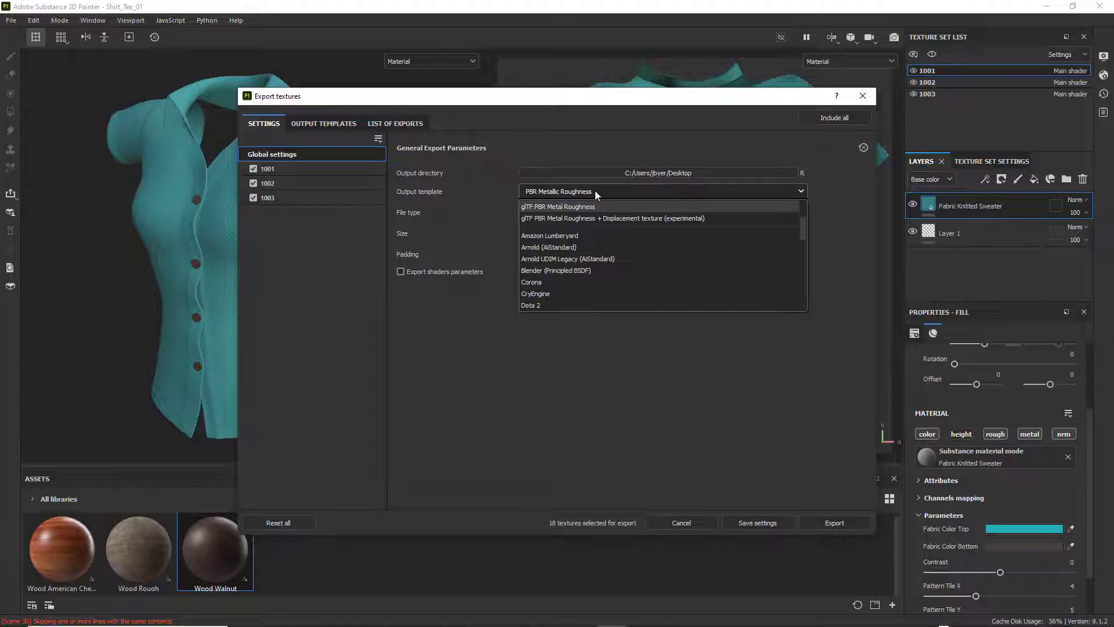
{"action": "left_click", "coordinate": [598, 378]}
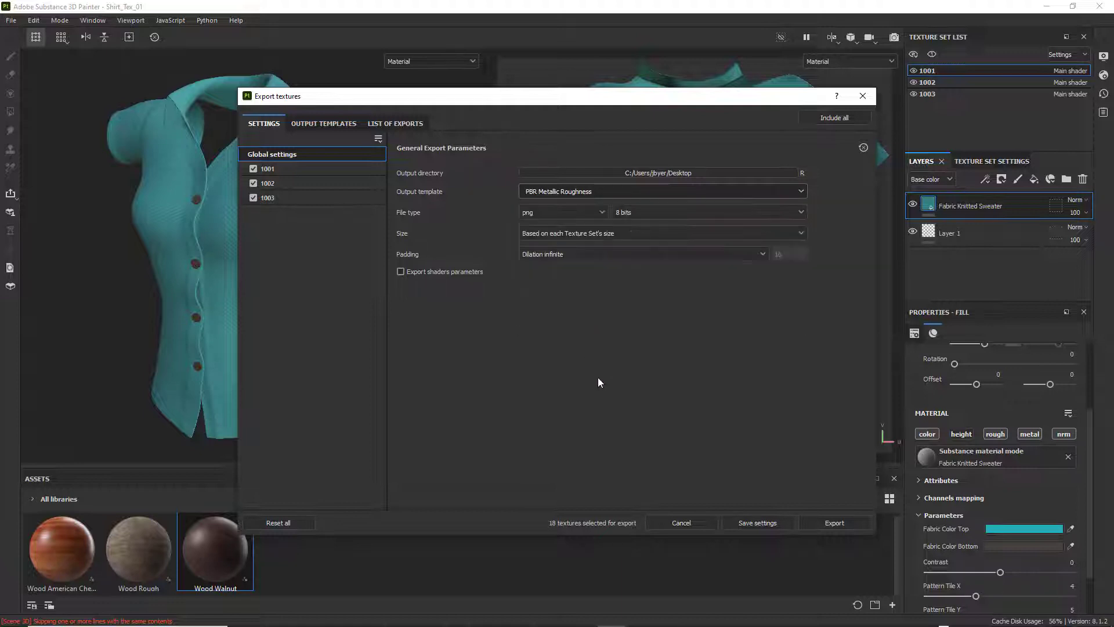
- Remove the Emissive and Height output maps from the Arnold UDIM Legacy (AiStandard) output template
{"action": "left_click", "coordinate": [329, 124]}
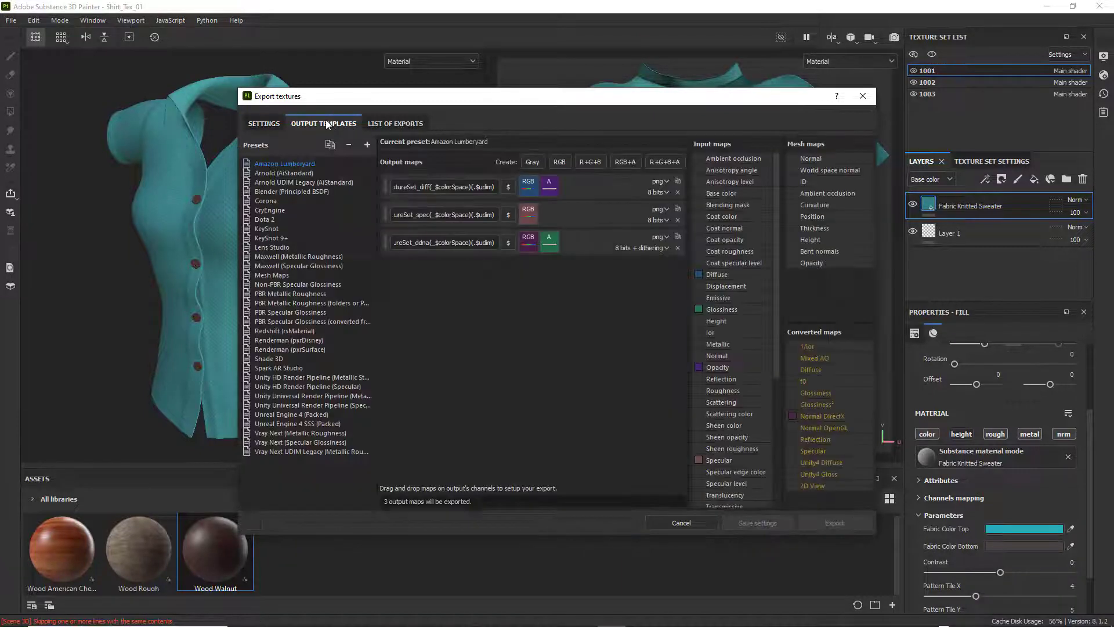
{"action": "left_click", "coordinate": [280, 182]}
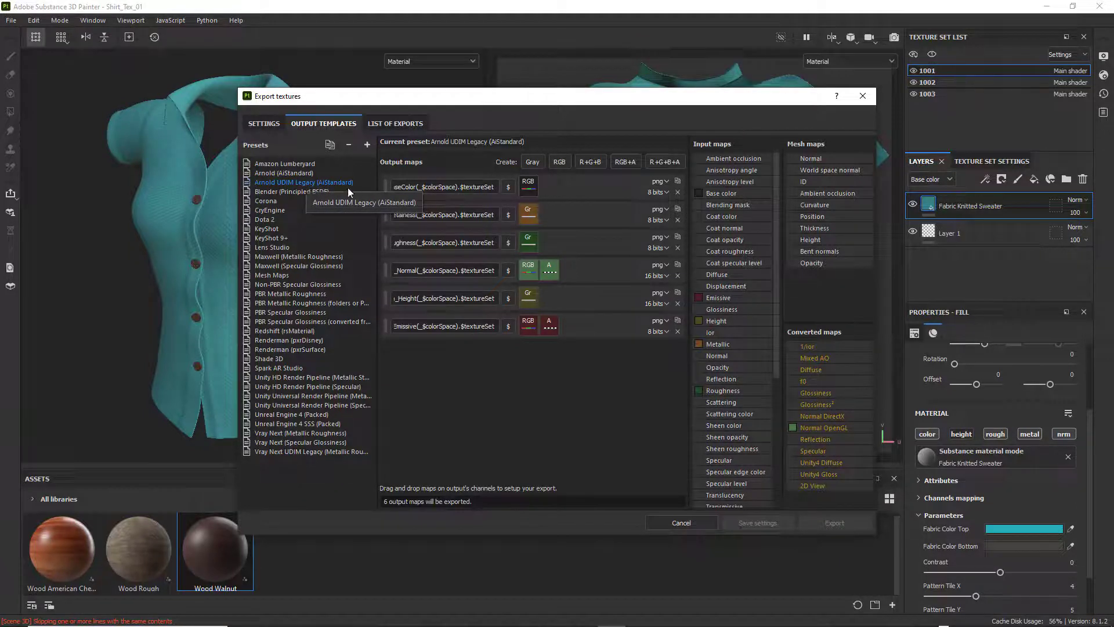
{"action": "left_click", "coordinate": [264, 124]}
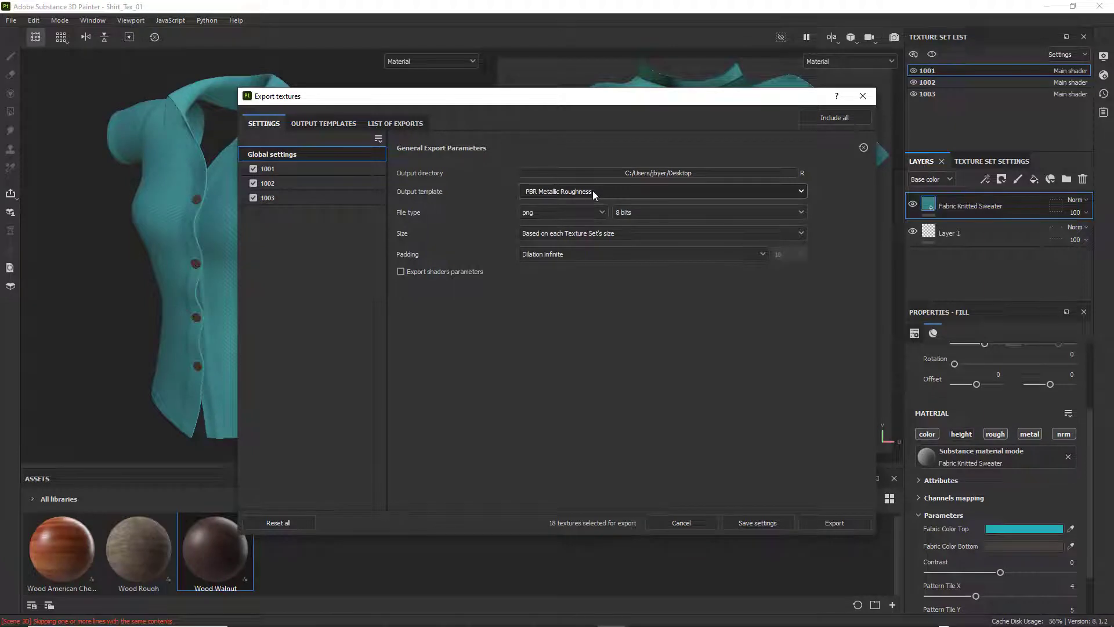
{"action": "left_click", "coordinate": [318, 124]}
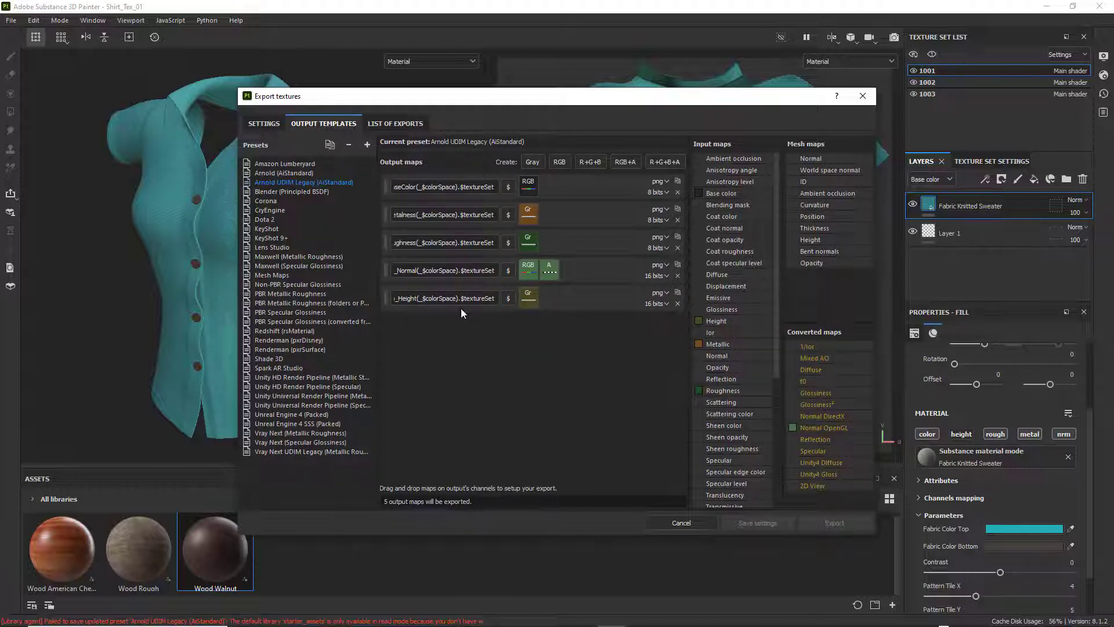
{"action": "left_click", "coordinate": [677, 303]}
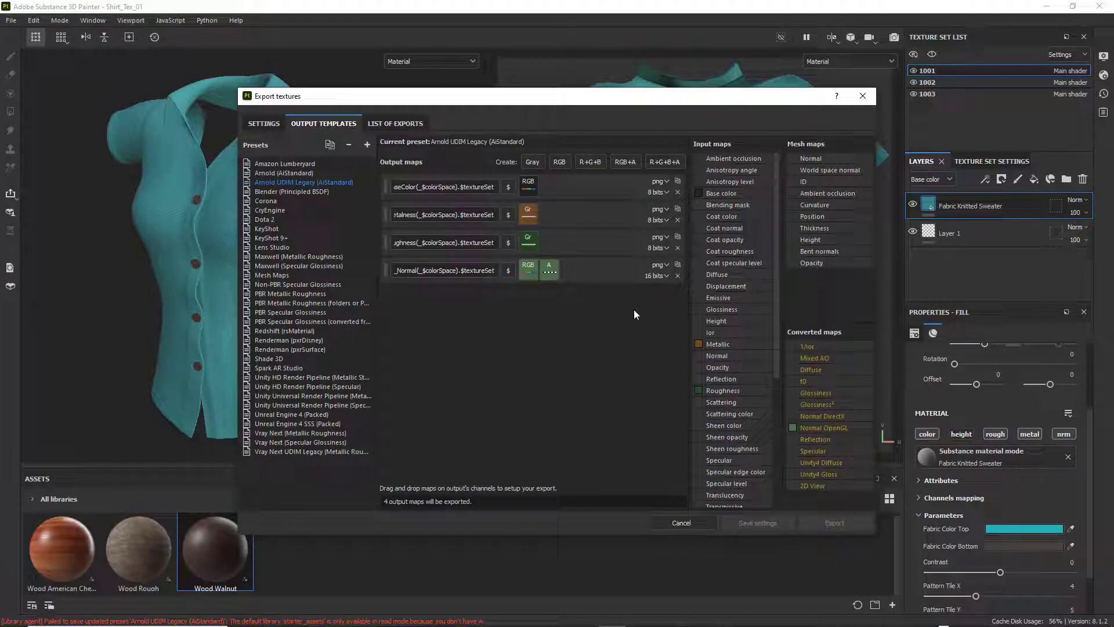
- Check the list of files planned for export and choose PBR Metallic Roughness as the output template
{"action": "left_click", "coordinate": [378, 126]}
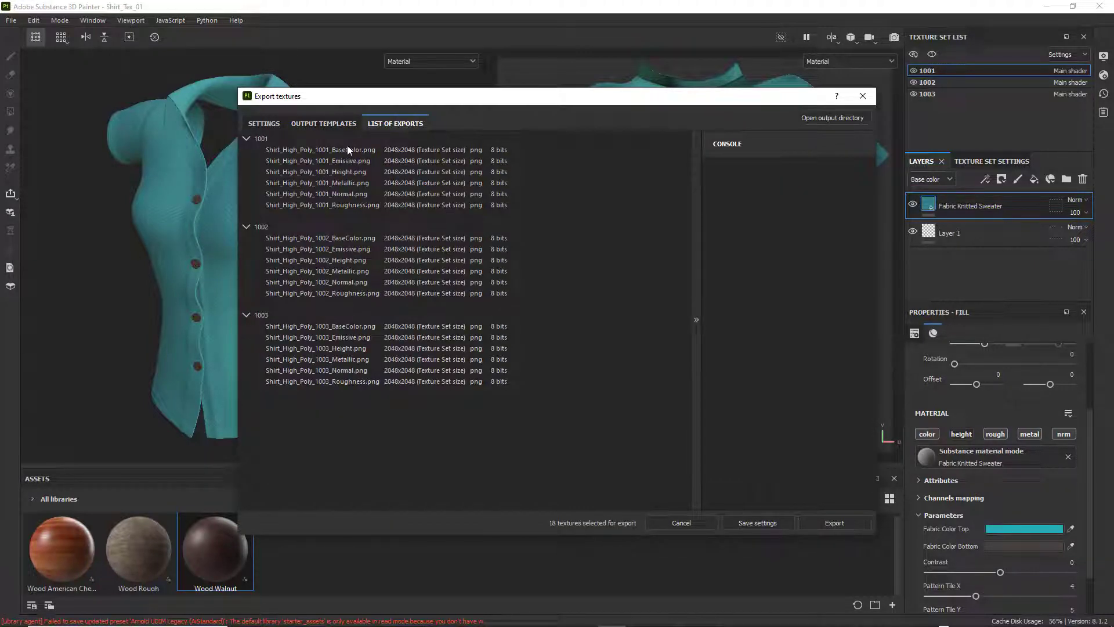
{"action": "left_click", "coordinate": [315, 125]}
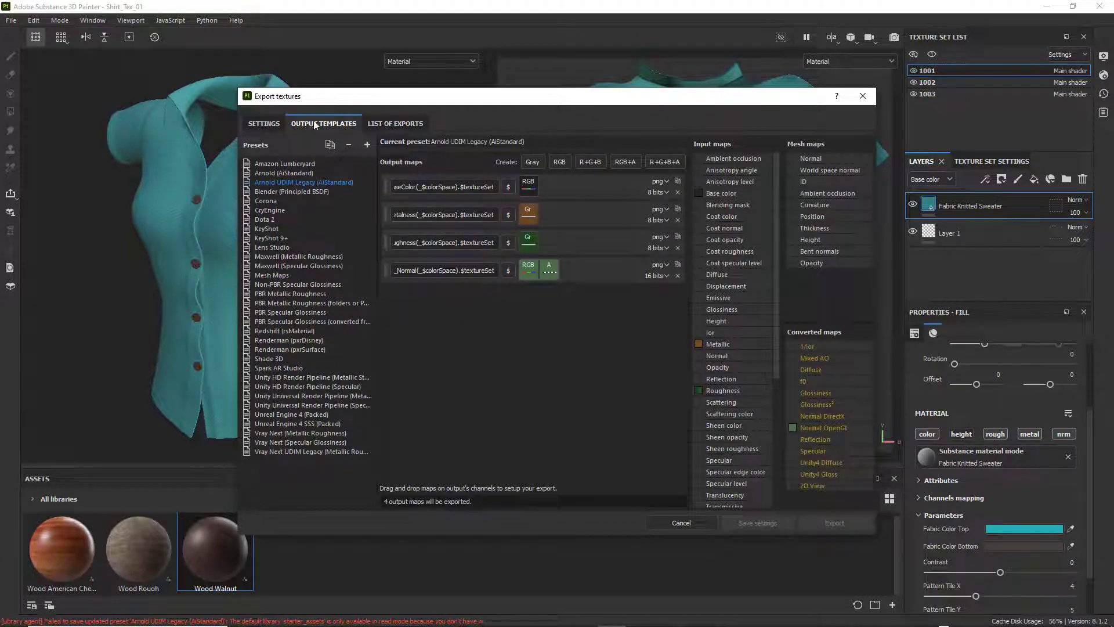
{"action": "left_click", "coordinate": [274, 124]}
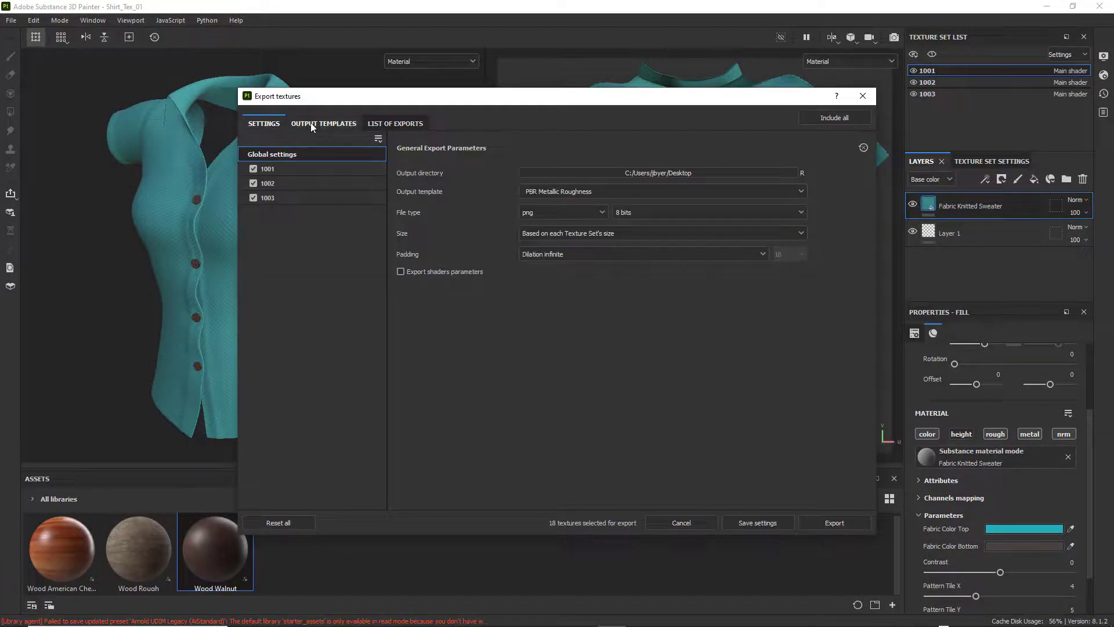
{"action": "left_click", "coordinate": [801, 192]}
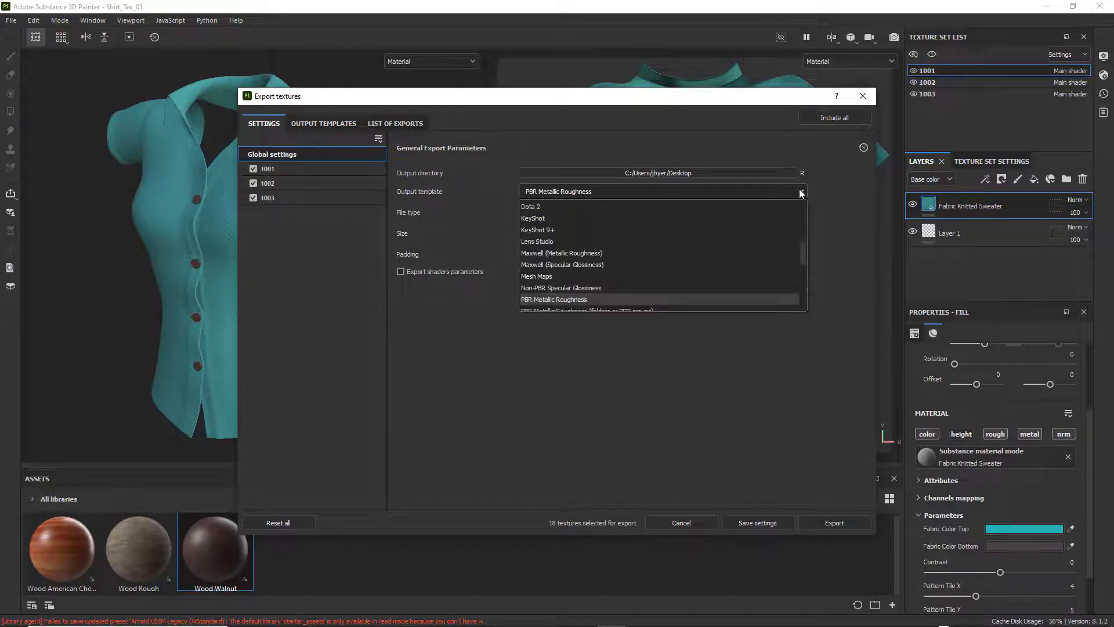
{"action": "left_click", "coordinate": [602, 298]}
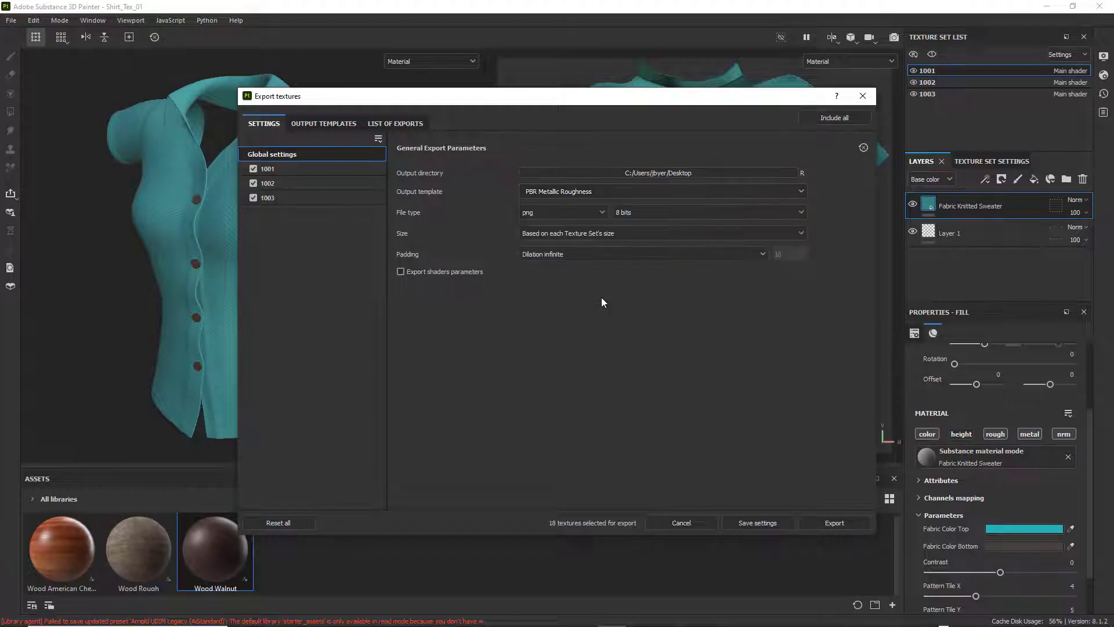
- Try the No padding (passthrough) option for the exported textures and set the padding back to Dilation infinite
{"action": "left_click", "coordinate": [562, 256]}
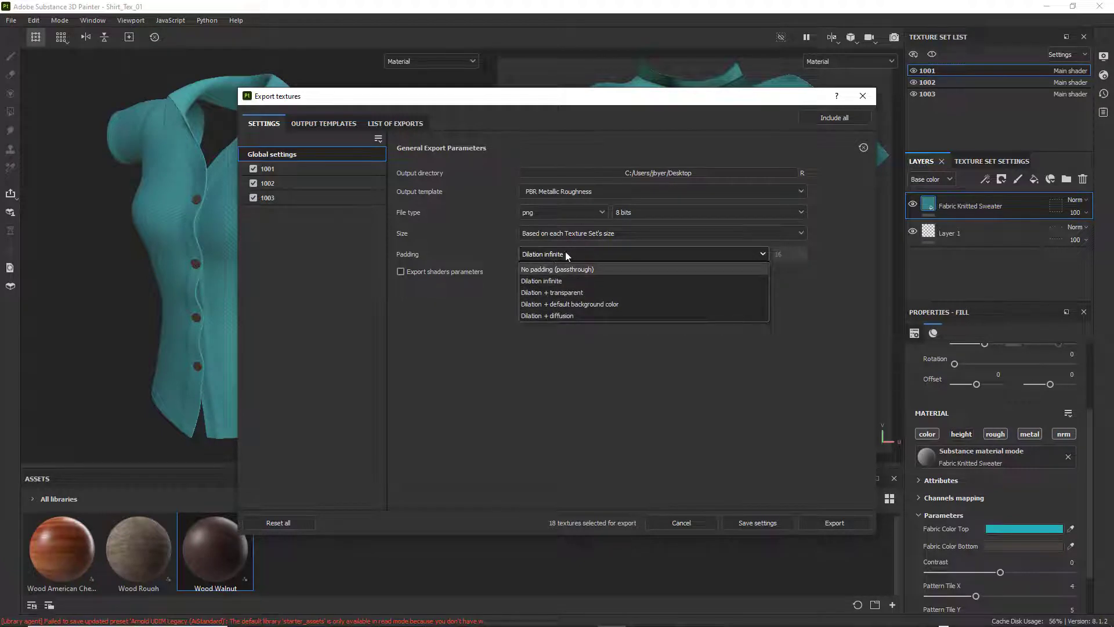
{"action": "left_click", "coordinate": [555, 256]}
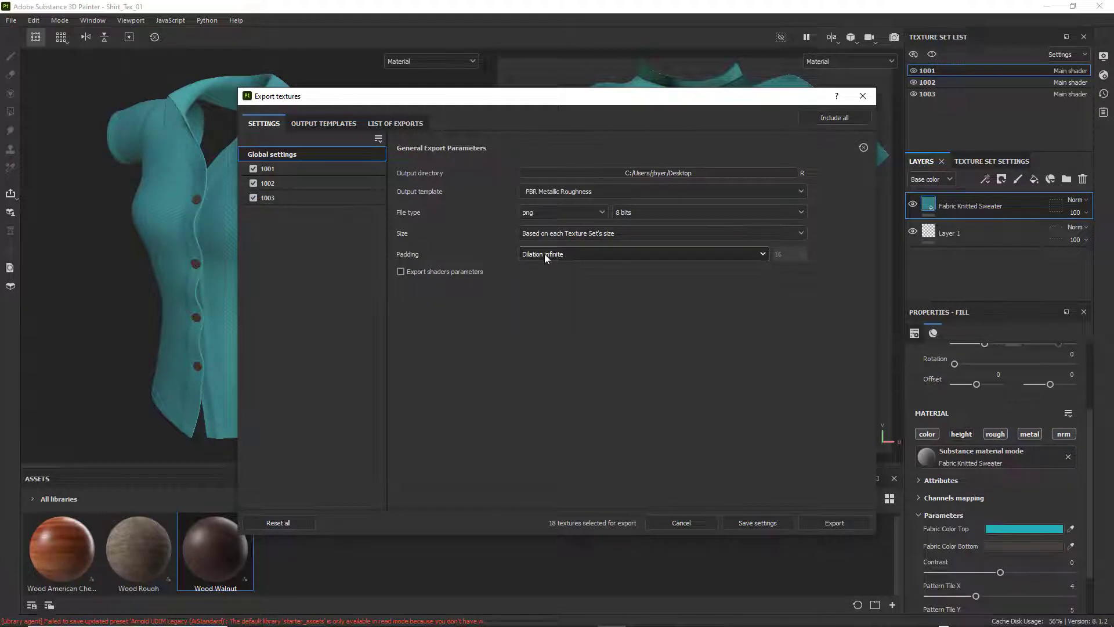
{"action": "left_click", "coordinate": [551, 254]}
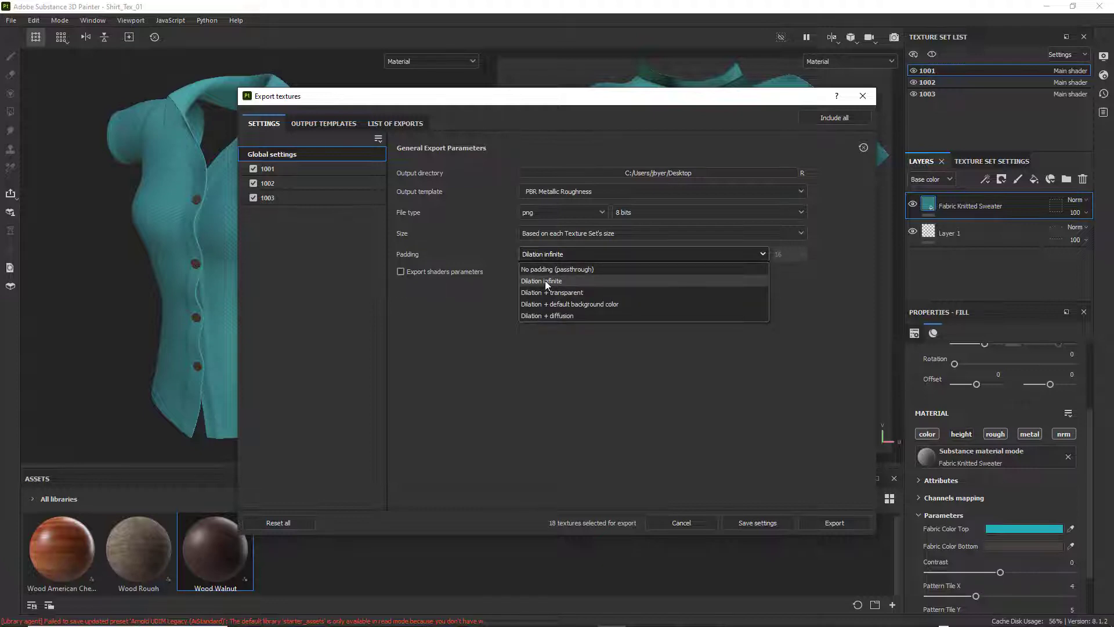
{"action": "left_click", "coordinate": [546, 269]}
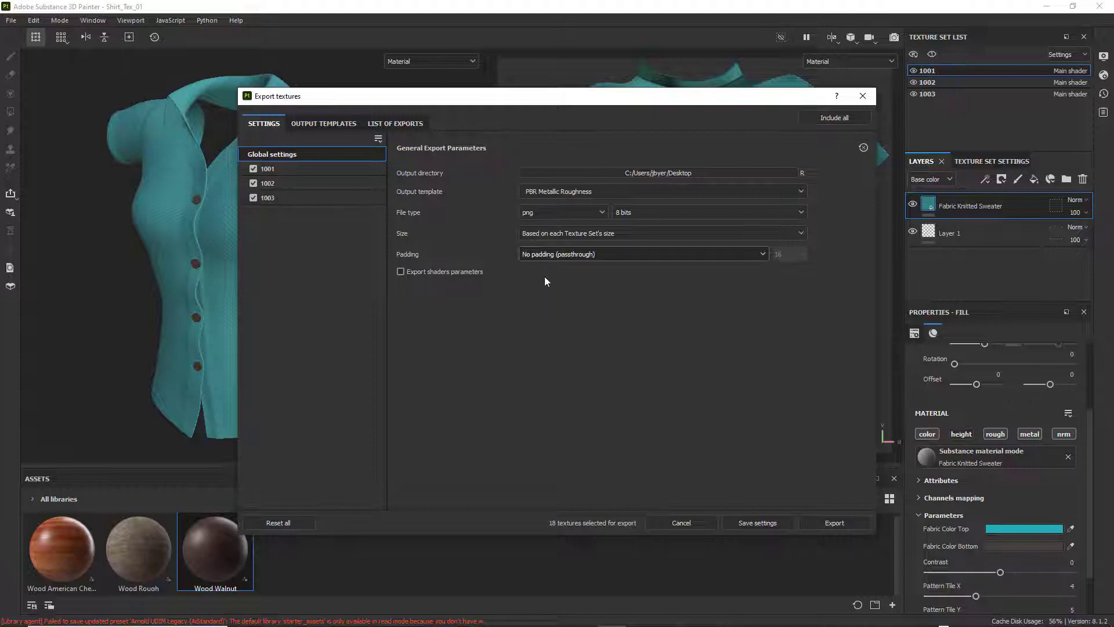
{"action": "left_click", "coordinate": [542, 259]}
{"action": "left_click", "coordinate": [545, 282]}
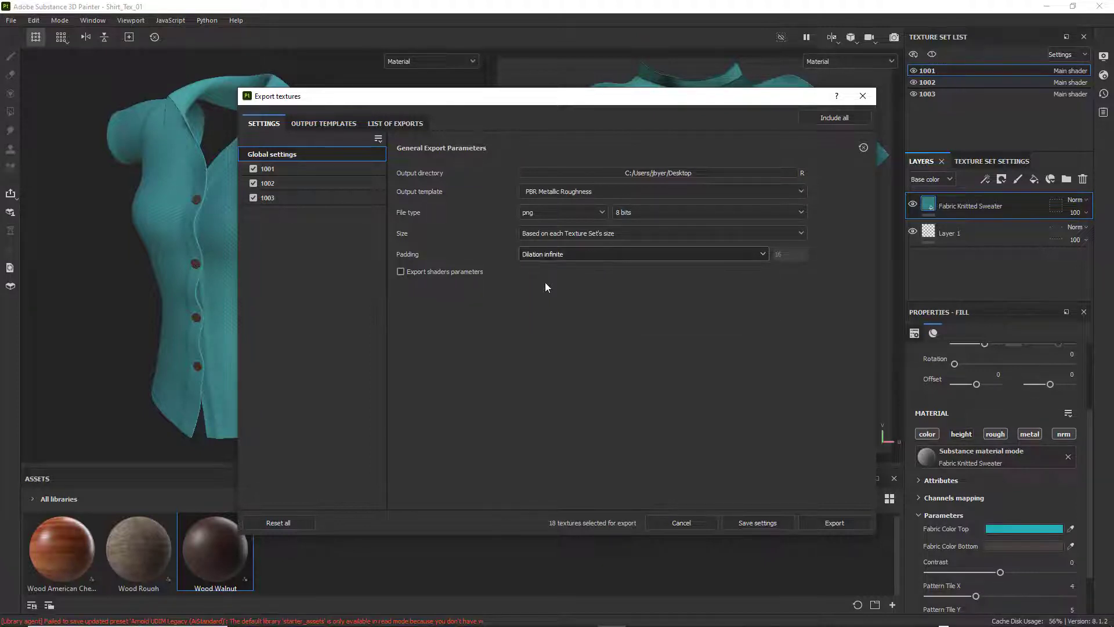
{"action": "left_click", "coordinate": [559, 255]}
{"action": "left_click", "coordinate": [556, 261]}
{"action": "left_click", "coordinate": [555, 255]}
{"action": "left_click", "coordinate": [557, 274]}
{"action": "left_click", "coordinate": [553, 255]}
{"action": "left_click", "coordinate": [547, 265]}
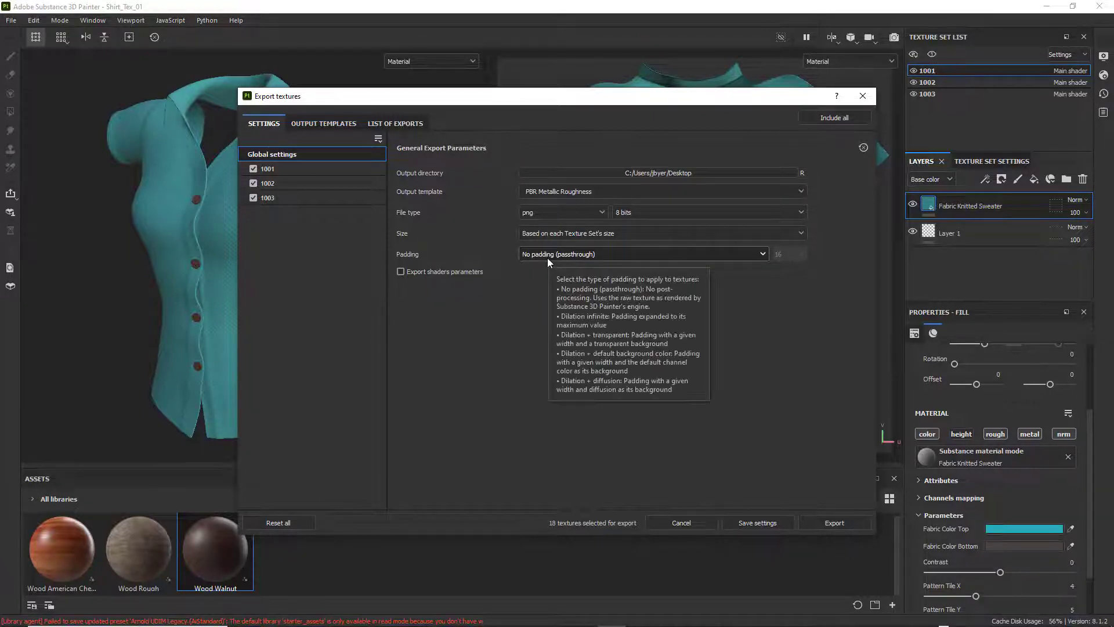
{"action": "left_click", "coordinate": [542, 257]}
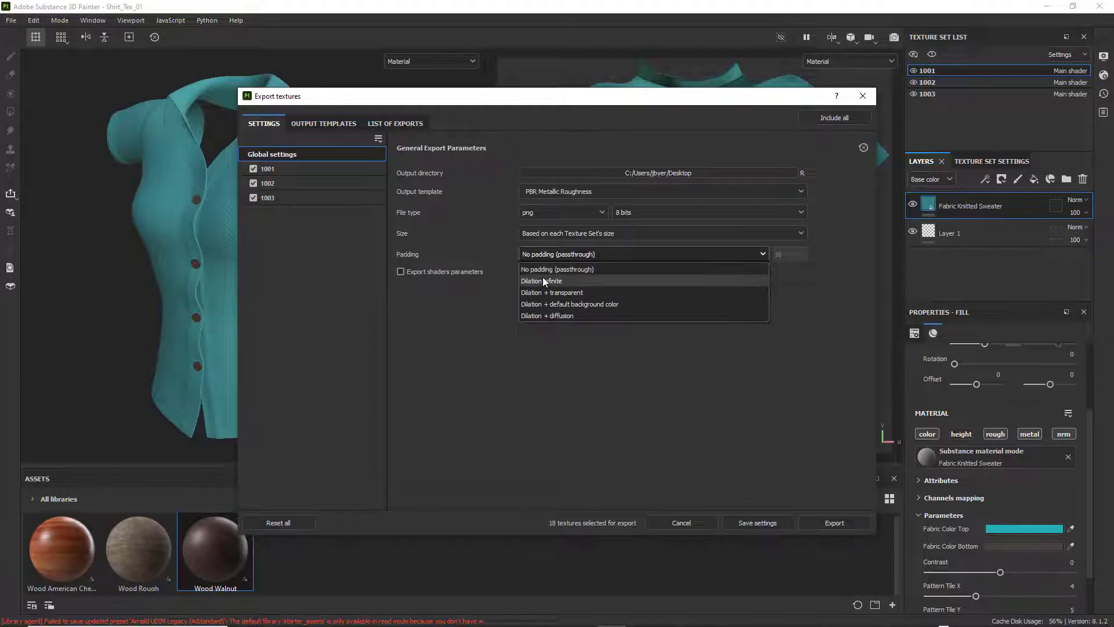
{"action": "left_click", "coordinate": [543, 281]}
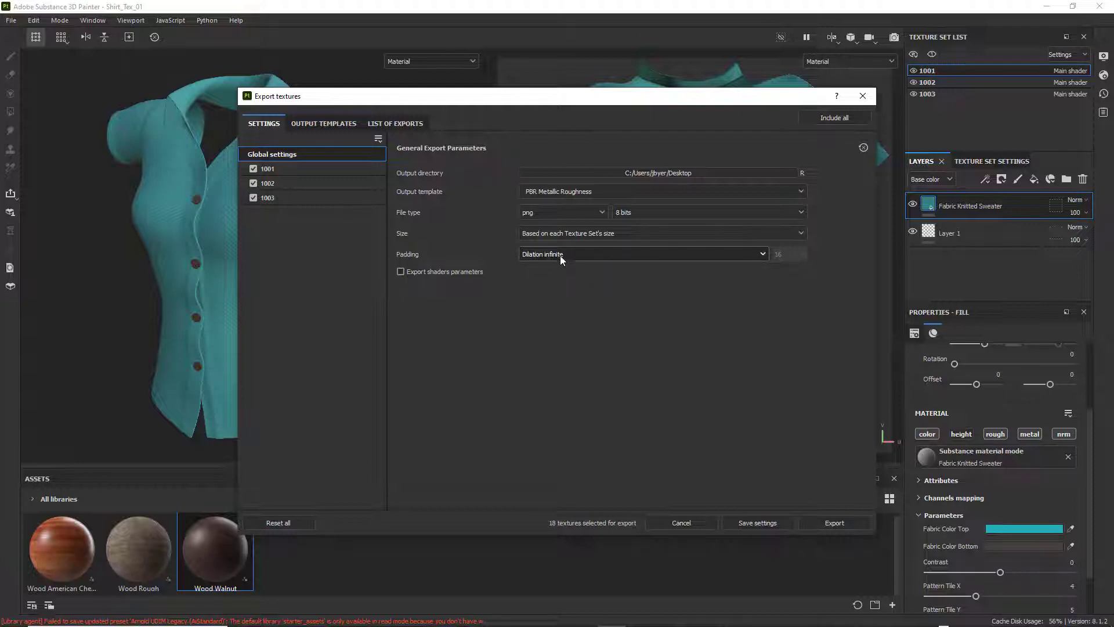
- Export the textures of sets 1001, 1002 and 1003 as 8-bit PNG files to the Desktop and close the export window
{"action": "left_click", "coordinate": [341, 126]}
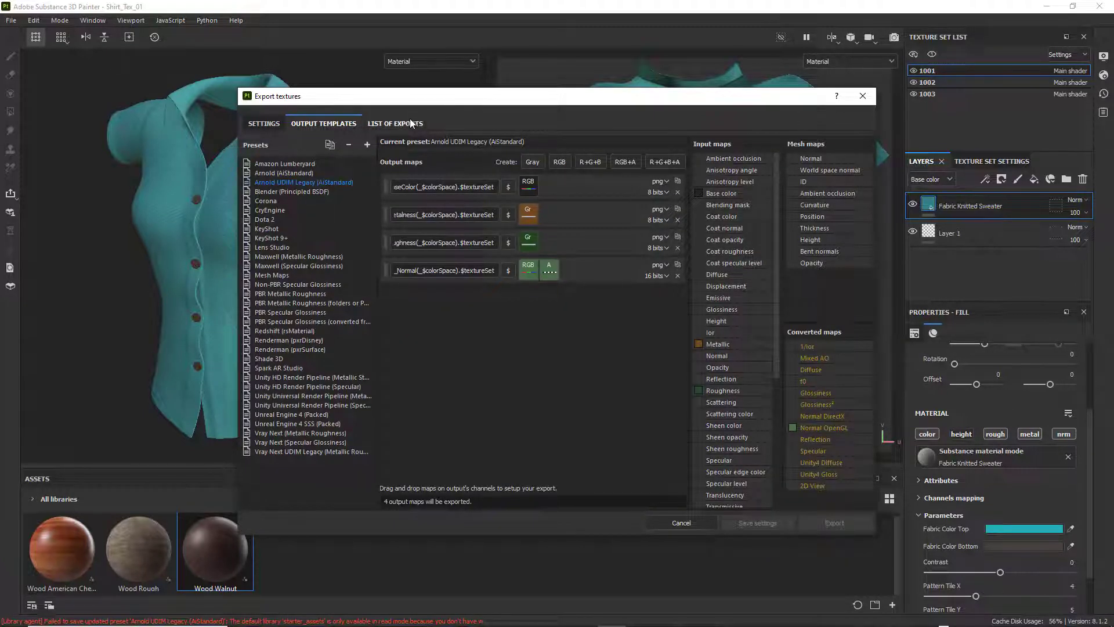
{"action": "left_click", "coordinate": [396, 124]}
{"action": "left_click", "coordinate": [262, 124]}
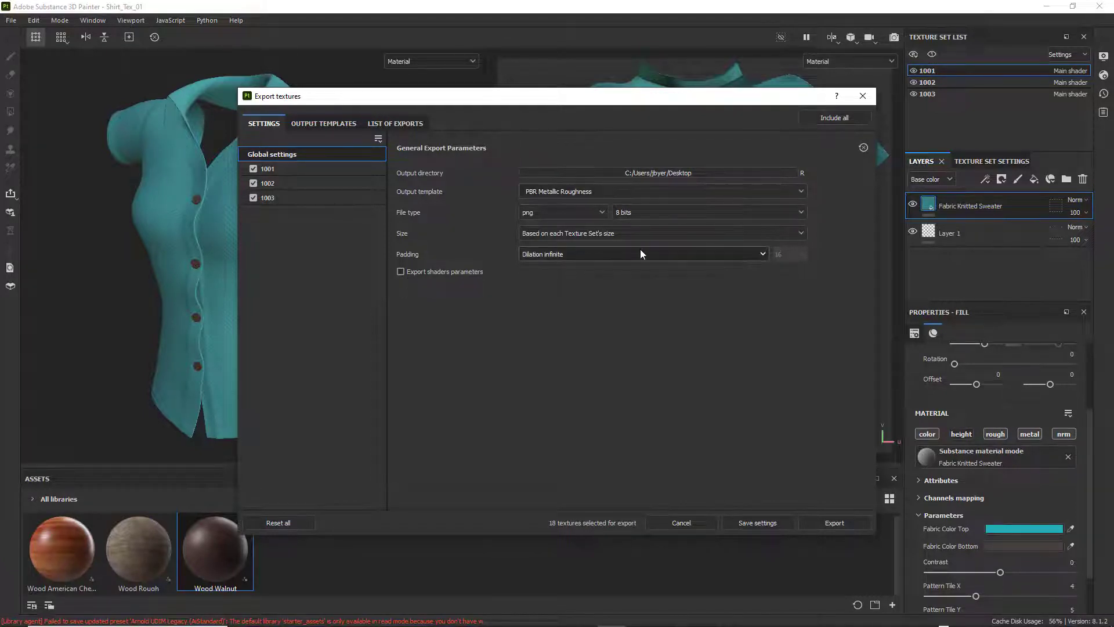
{"action": "left_click", "coordinate": [840, 525]}
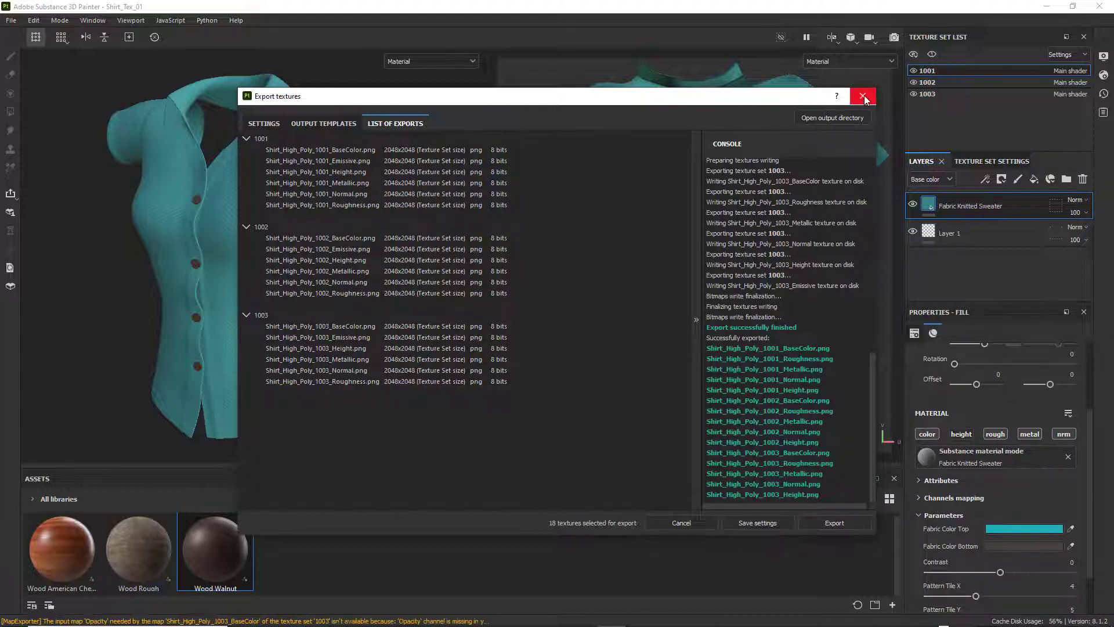
{"action": "left_click_drag", "start_coordinate": [790, 100], "coordinate": [734, 119]}
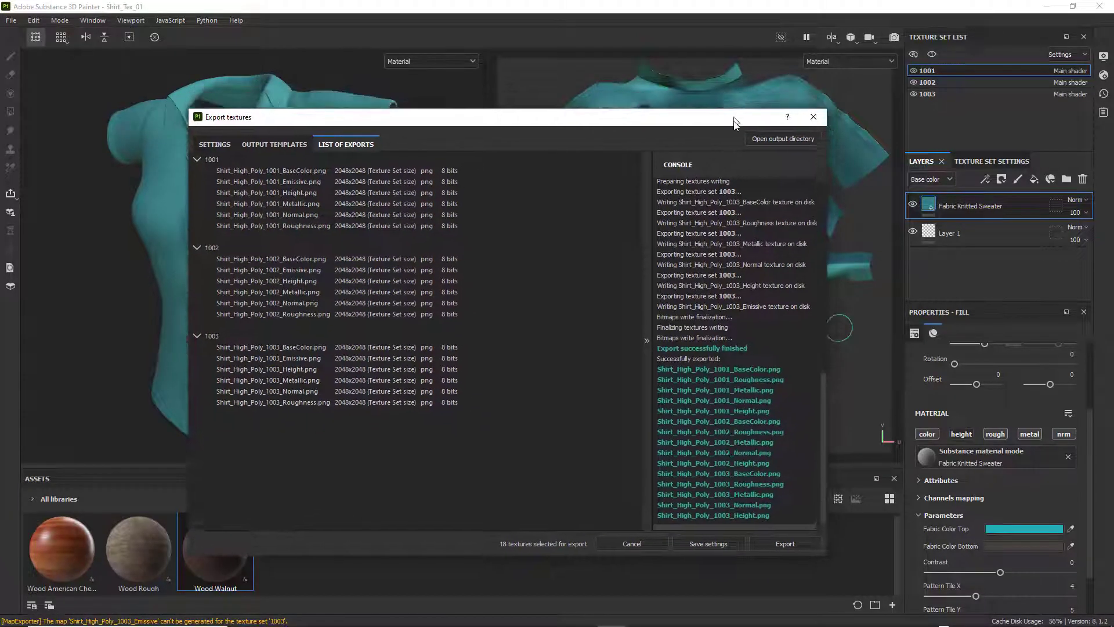
{"action": "left_click", "coordinate": [813, 116]}
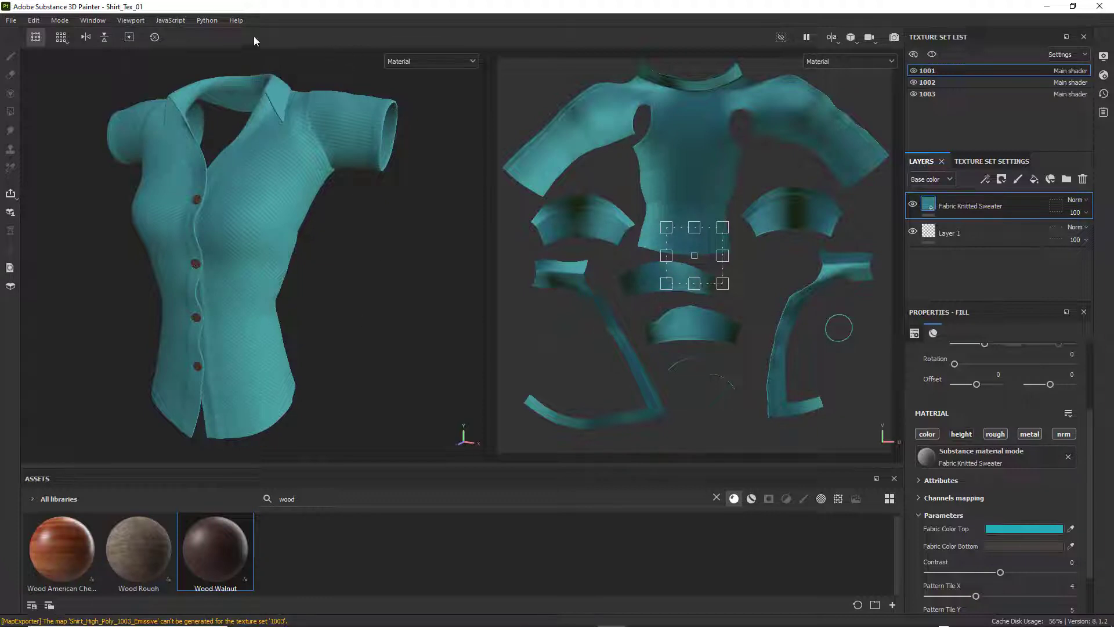
- Review the general application settings, including the camera, baking and preview options, and close them
{"action": "left_click", "coordinate": [34, 21]}
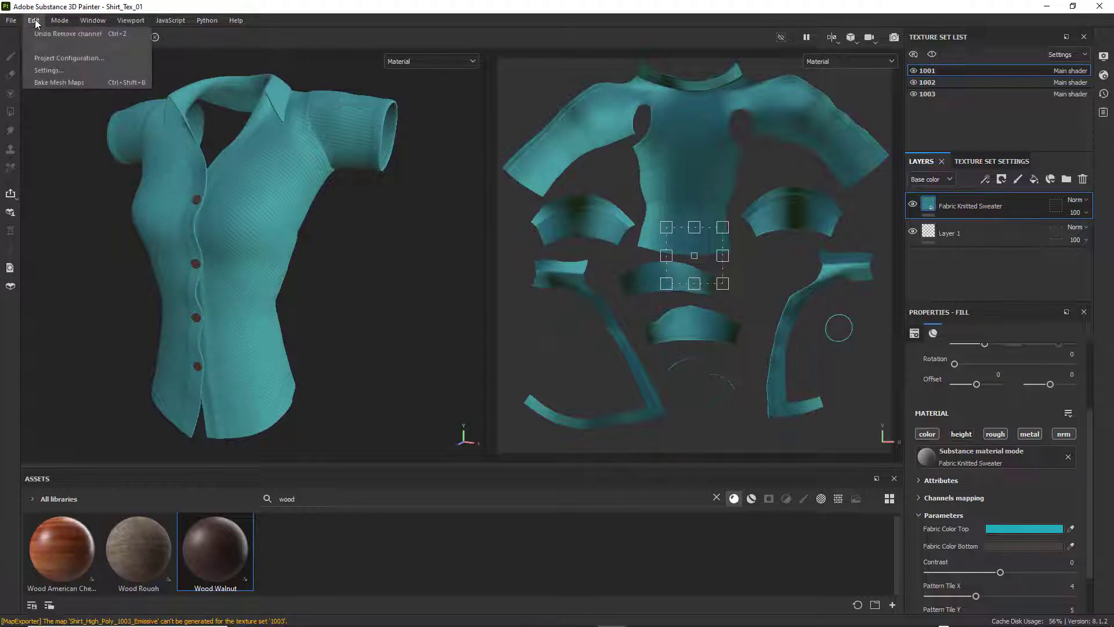
{"action": "left_click", "coordinate": [49, 71]}
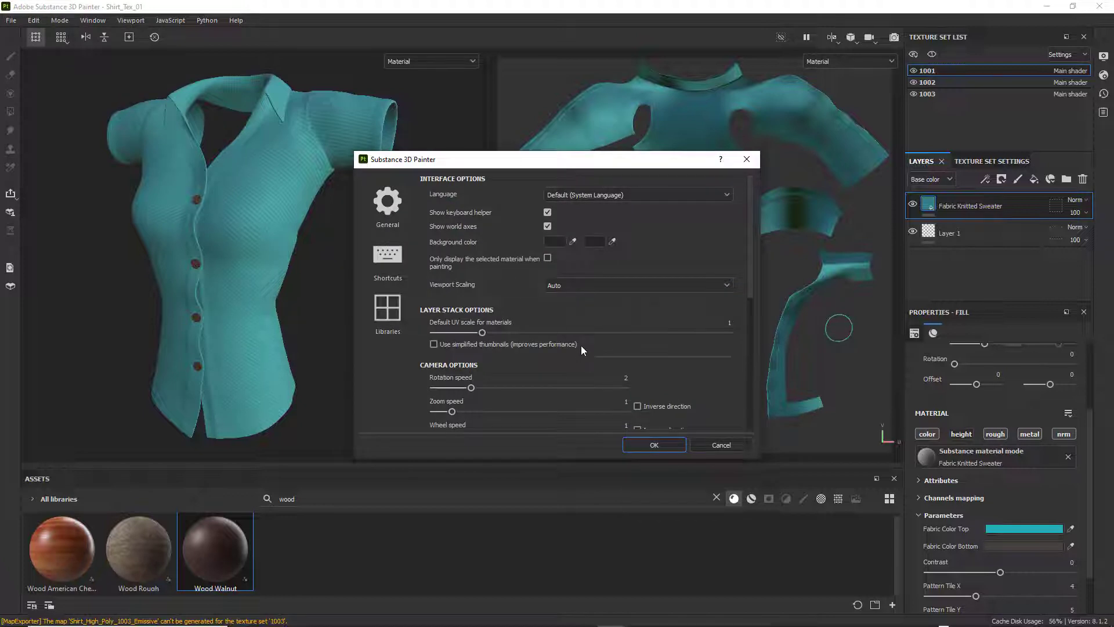
{"action": "scroll", "coordinate": [576, 340], "scroll_direction": "down", "scroll_amount": 3}
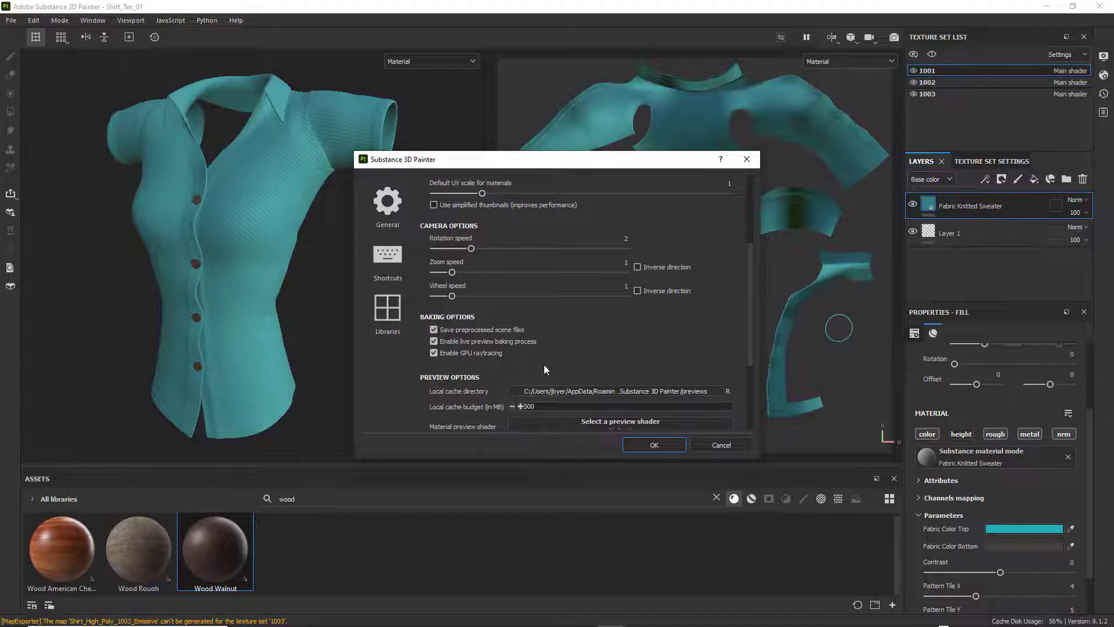
{"action": "left_click", "coordinate": [654, 445]}
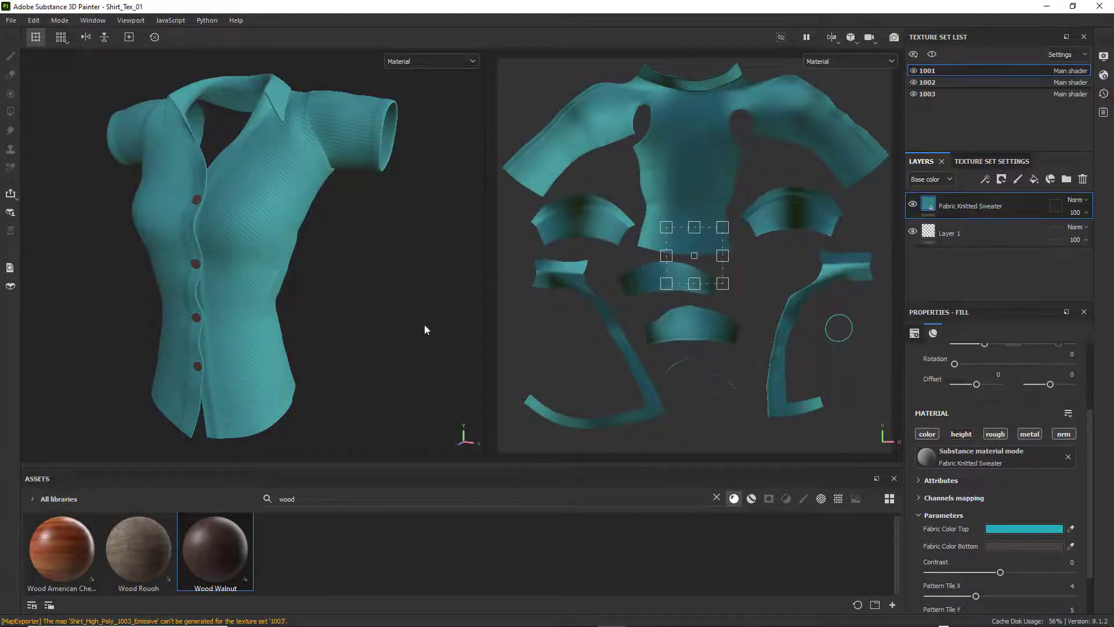